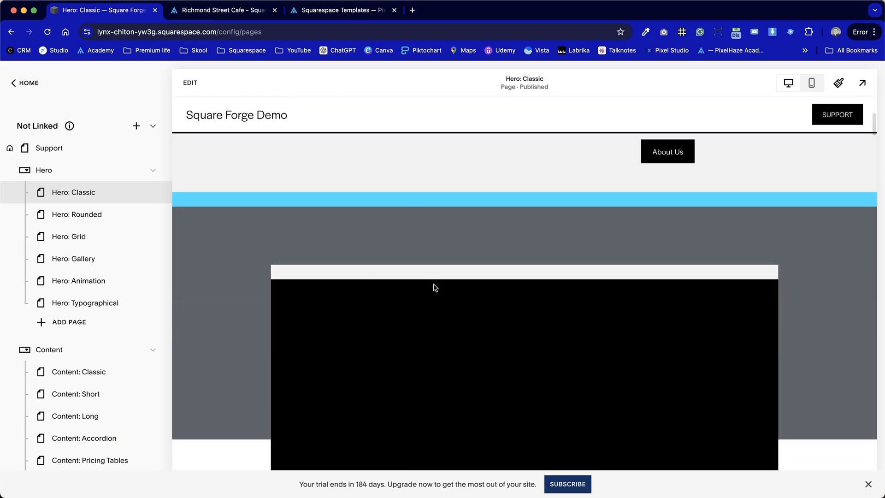
- Look through the demo site's section pages and the Richmond Street Cafe template preview in the other browser tab
scroll(129, 341, down, 5)
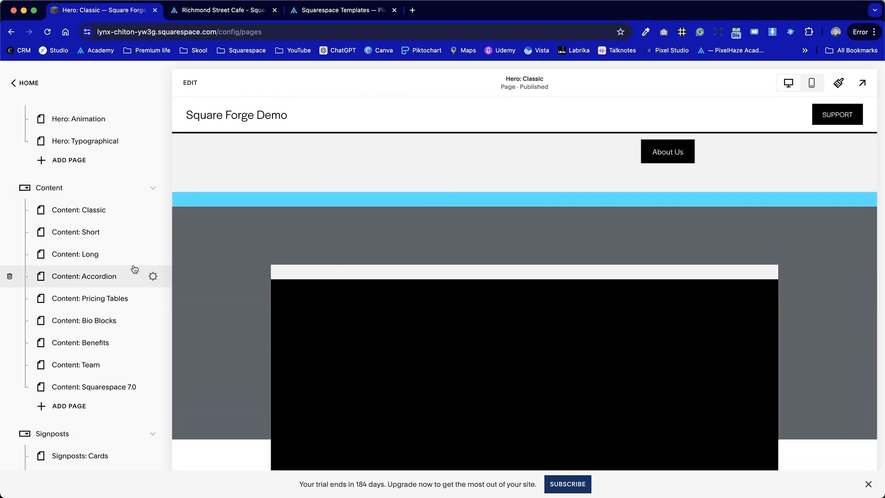
key(ctrl+Tab)
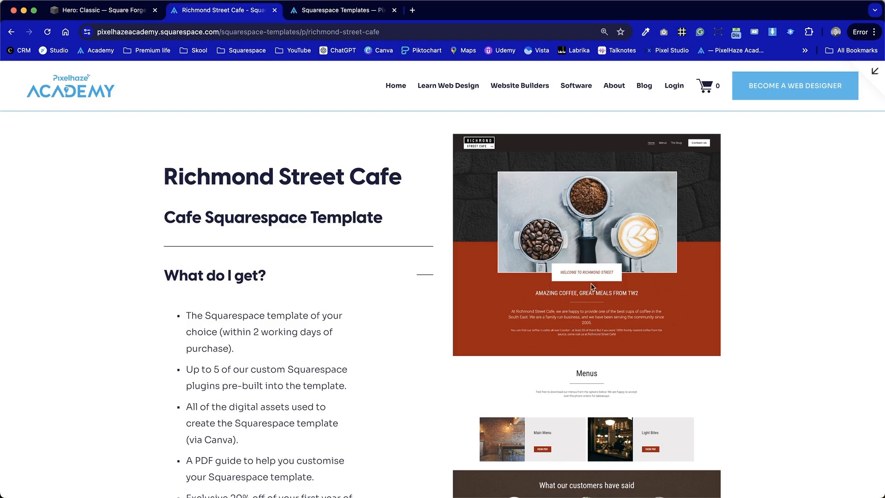
scroll(589, 405, down, 3)
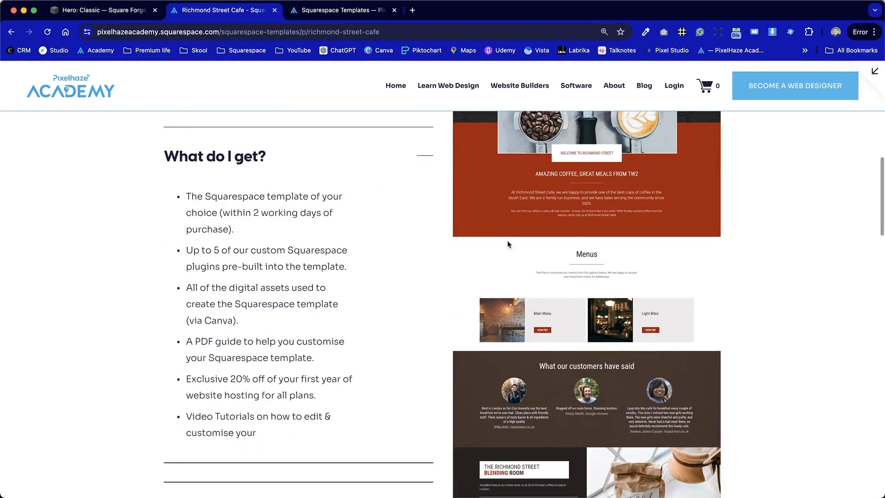
key(ctrl+shift+Tab)
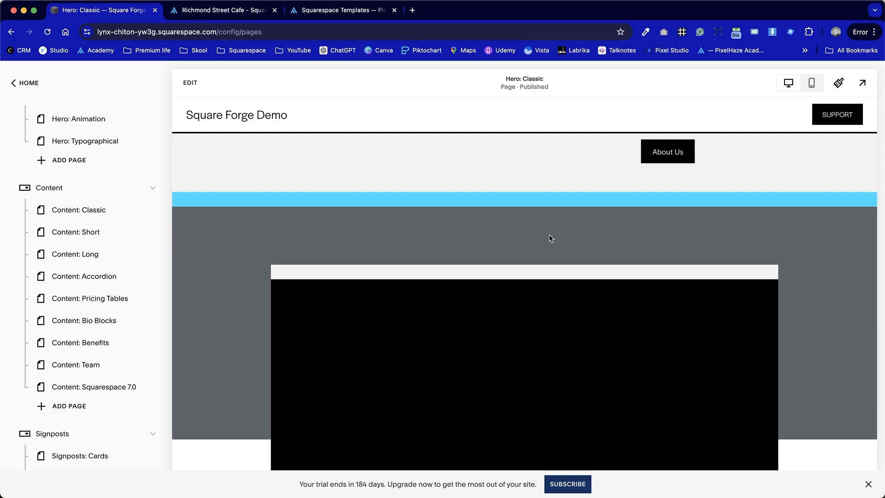
- Collapse the Content and Hero folders in the page list
scroll(126, 302, down, 1)
click(154, 146)
scroll(128, 217, up, 4)
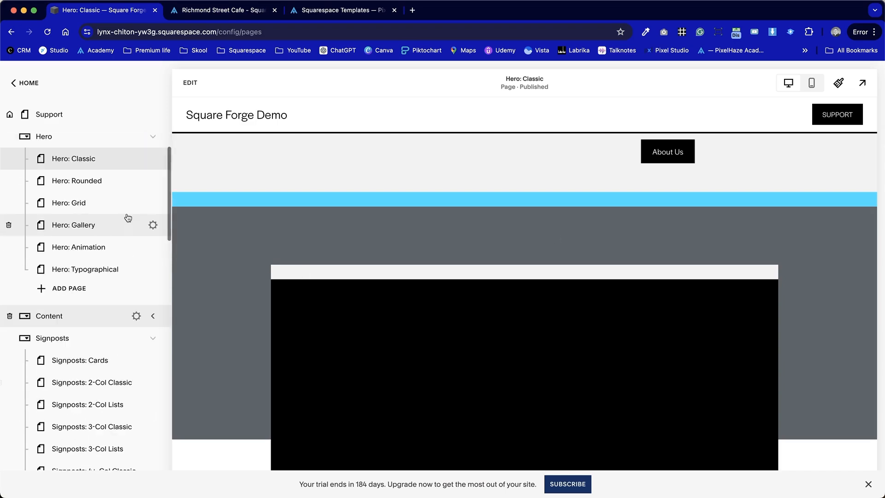
click(153, 137)
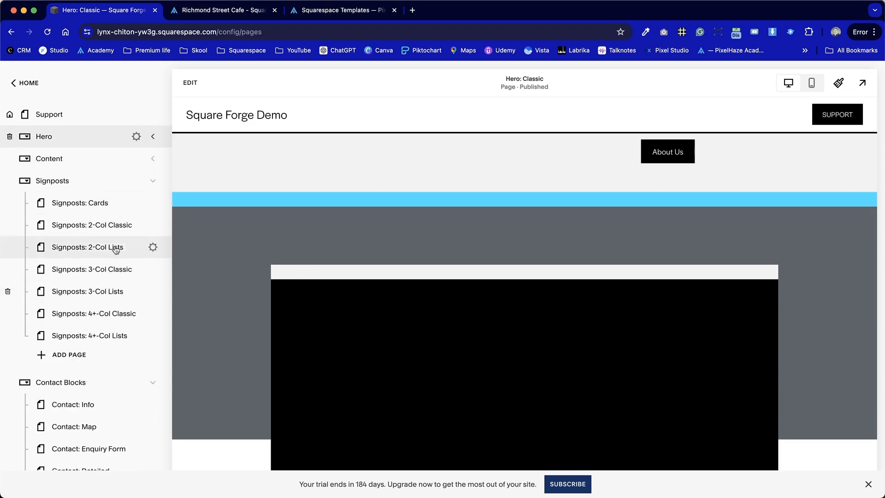
- Open the Signposts: 2-Col Classic page and compare its two-column layouts with the Richmond Street Cafe template's design
click(94, 225)
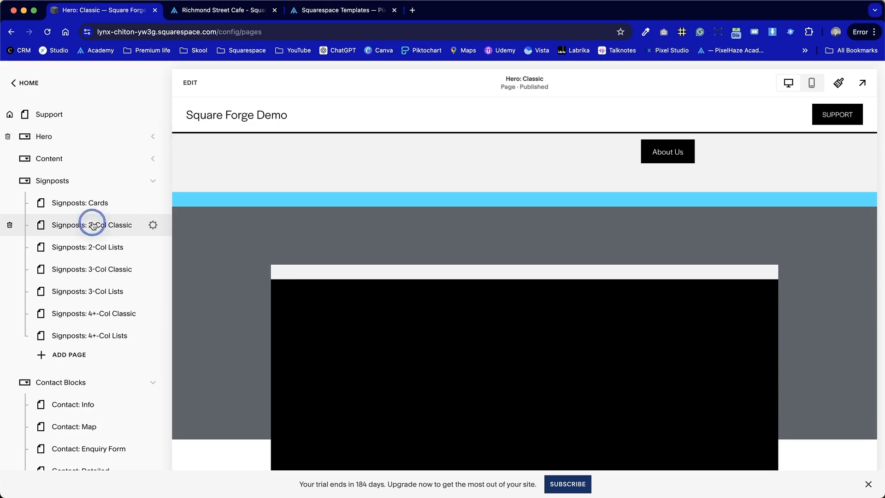
scroll(352, 330, down, 15)
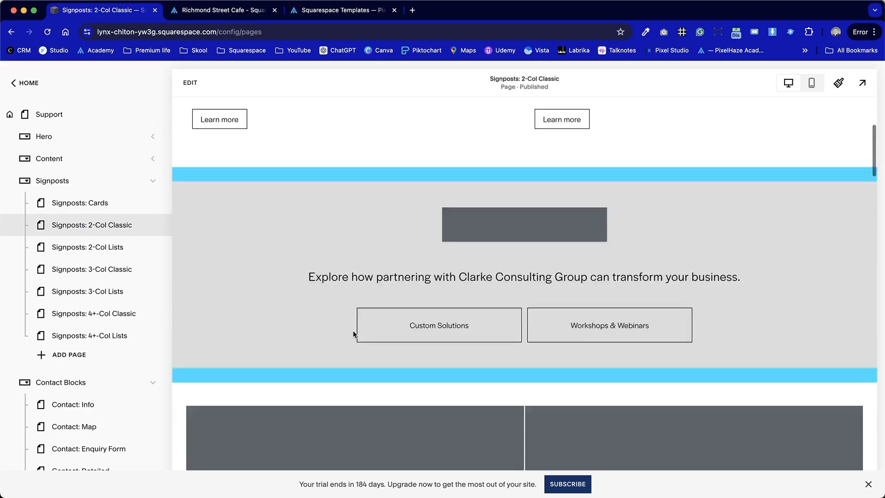
scroll(354, 333, down, 8)
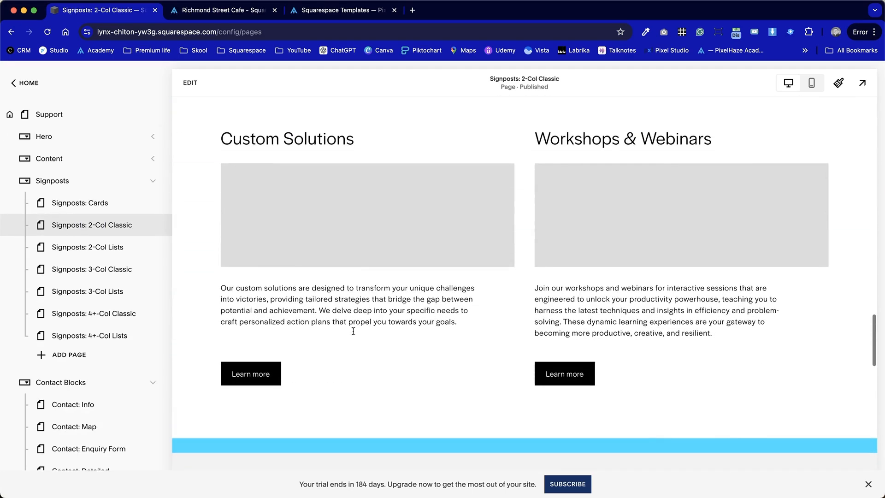
key(ctrl+Tab)
key(ctrl+shift+Tab)
scroll(353, 334, down, 5)
scroll(354, 334, up, 10)
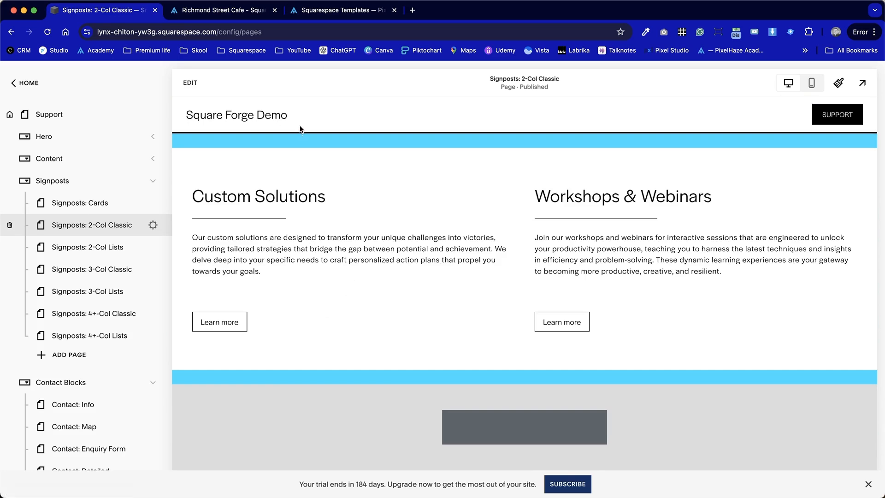
key(ctrl+Tab)
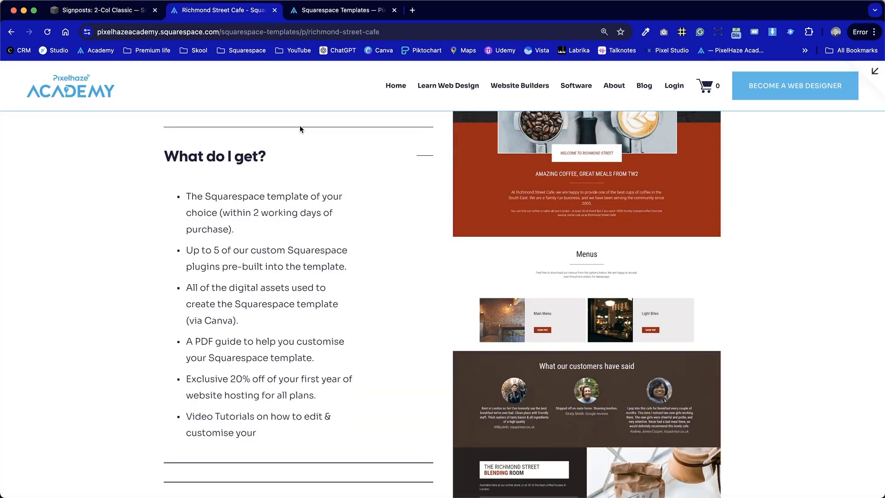
key(ctrl+shift+Tab)
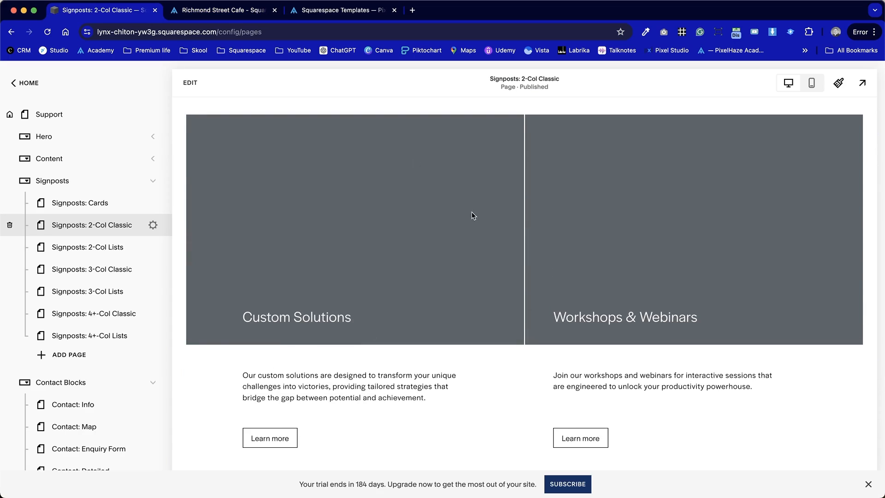
- Enter and exit edit mode on the Signposts: 2-Col Classic page, and recheck the Richmond Street Cafe template preview
click(190, 83)
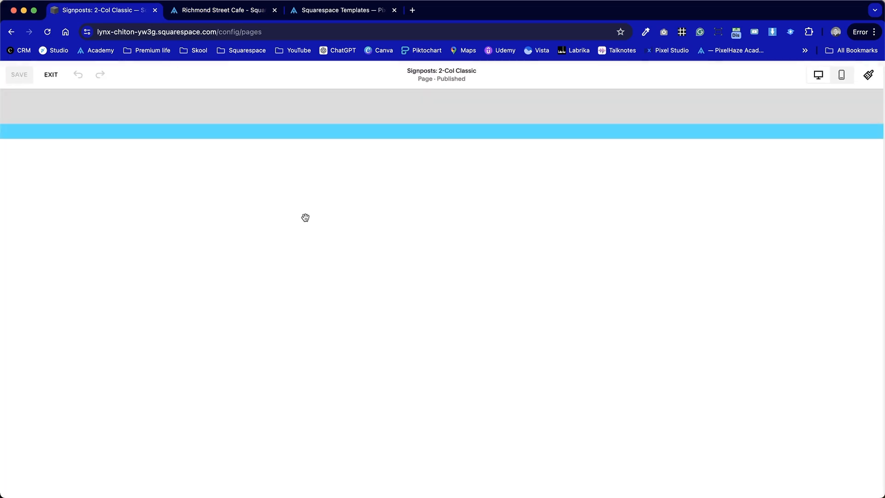
click(50, 74)
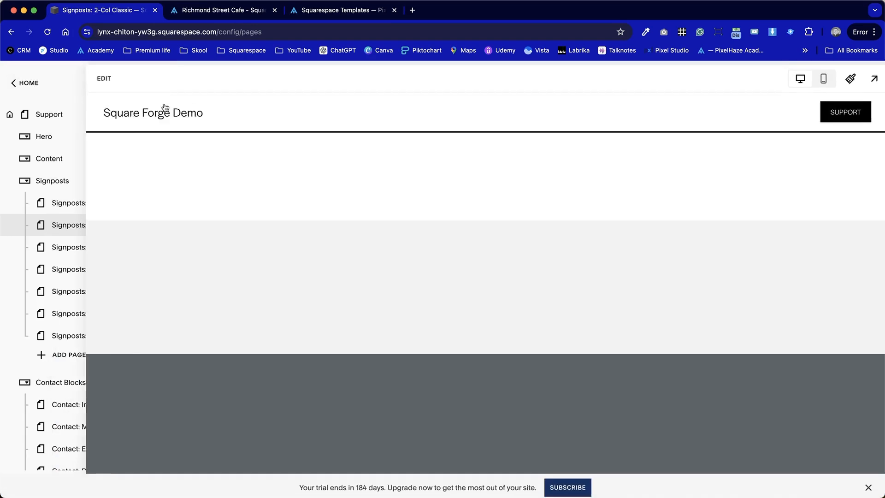
key(ctrl+Tab)
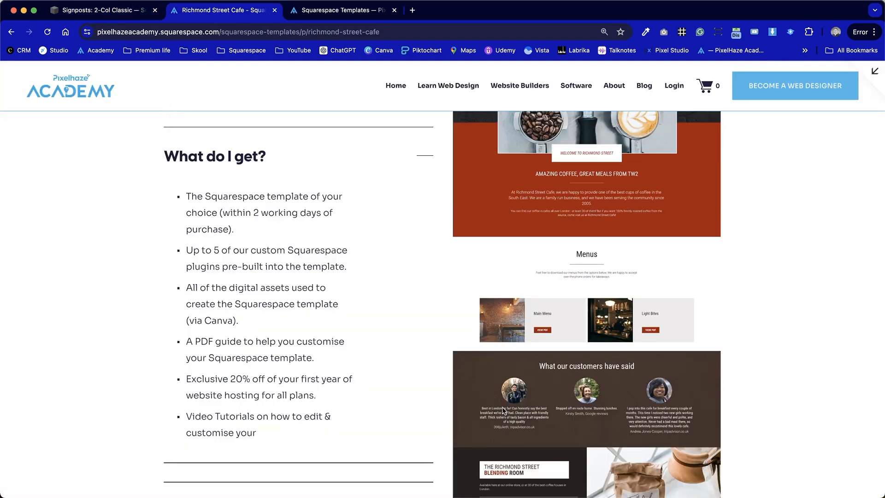
key(ctrl+shift+Tab)
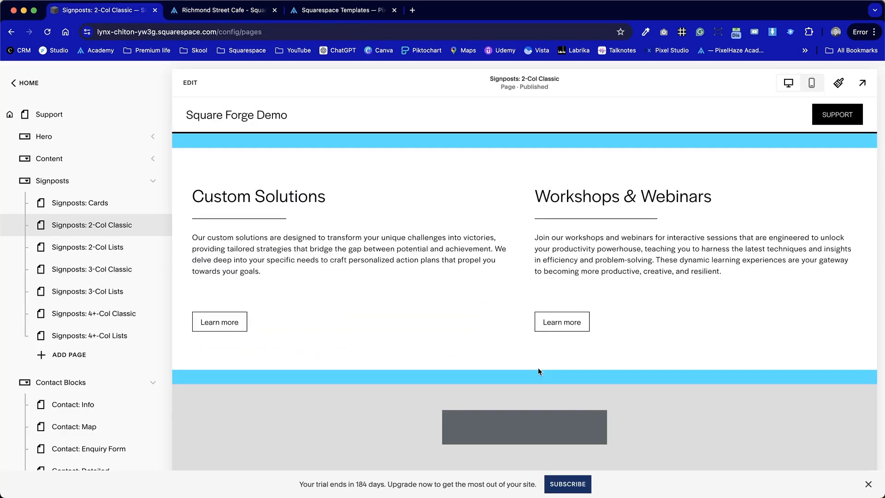
- Open the Testimonial: 3+ page under Quotes and compare its testimonial layouts with the Richmond Street Cafe template
scroll(90, 370, down, 6)
scroll(87, 371, down, 5)
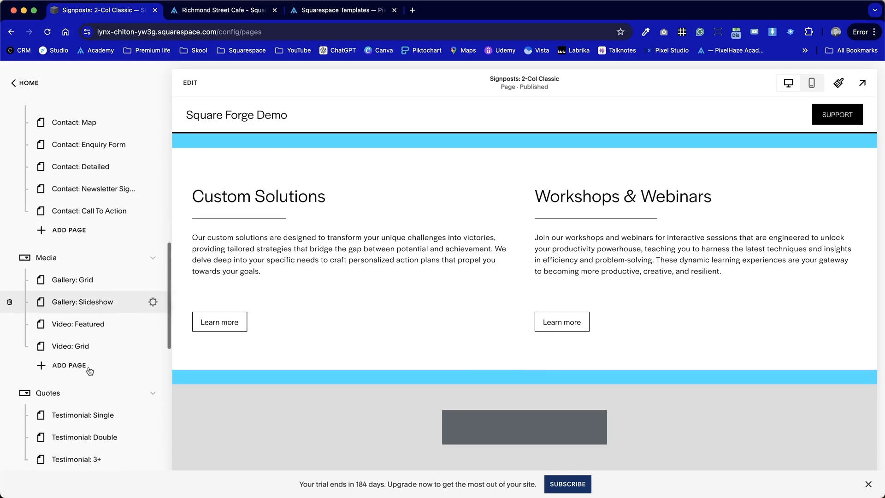
click(108, 303)
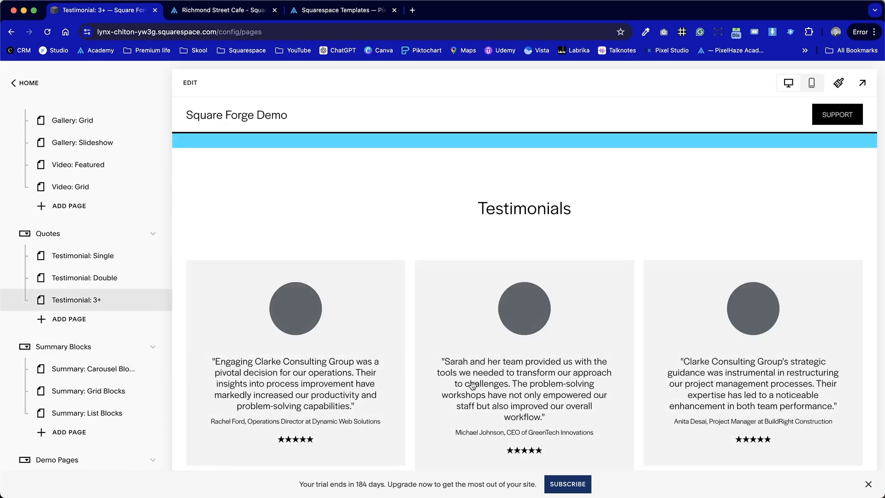
scroll(473, 390, down, 9)
scroll(473, 390, up, 10)
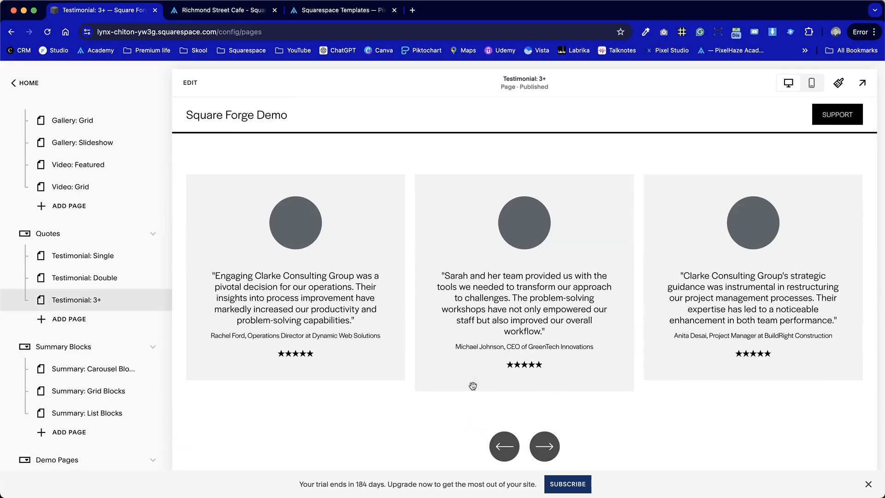
key(ctrl+Tab)
key(ctrl+shift+Tab)
scroll(588, 366, up, 3)
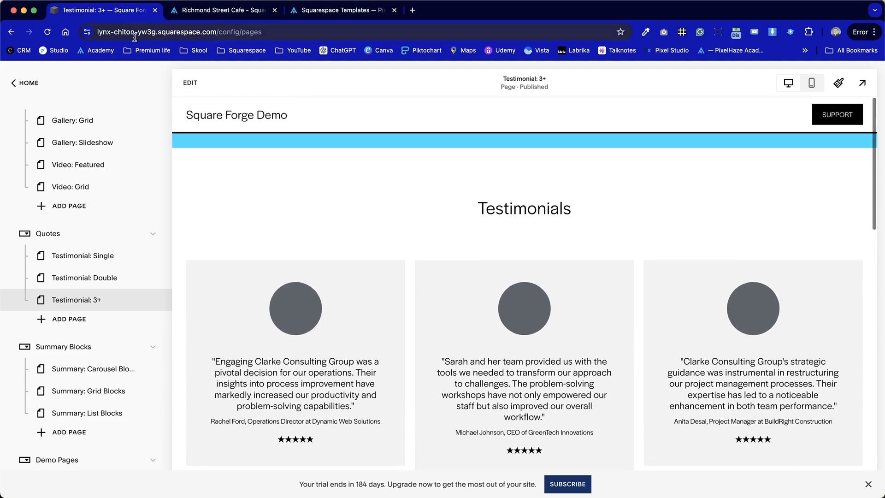
- Inspect the Testimonials section of the Testimonial: 3+ page in edit mode, and exit the editor
click(190, 82)
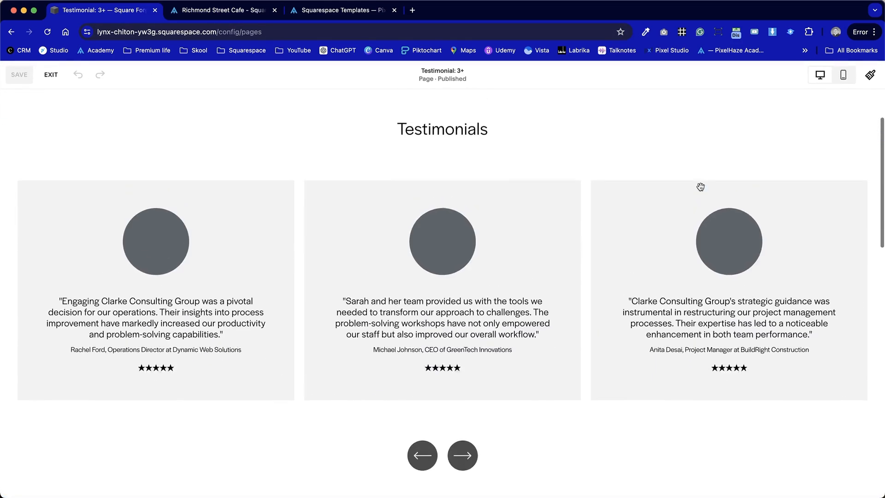
click(51, 74)
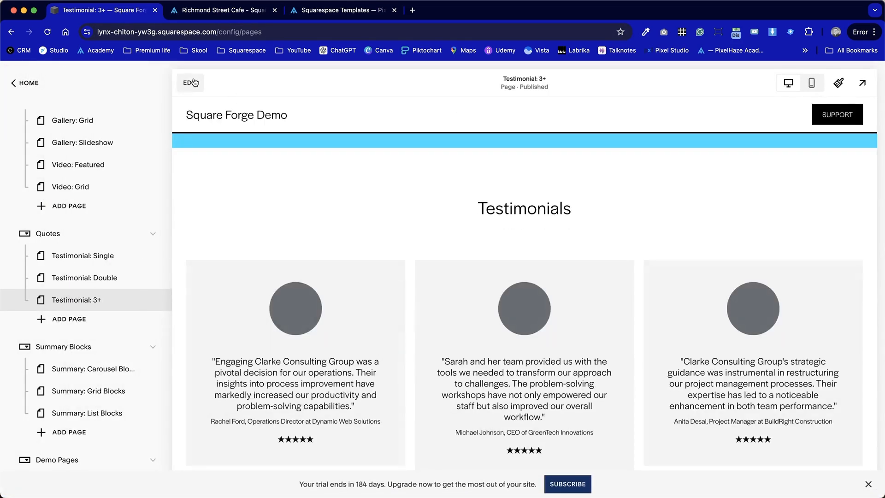
click(193, 83)
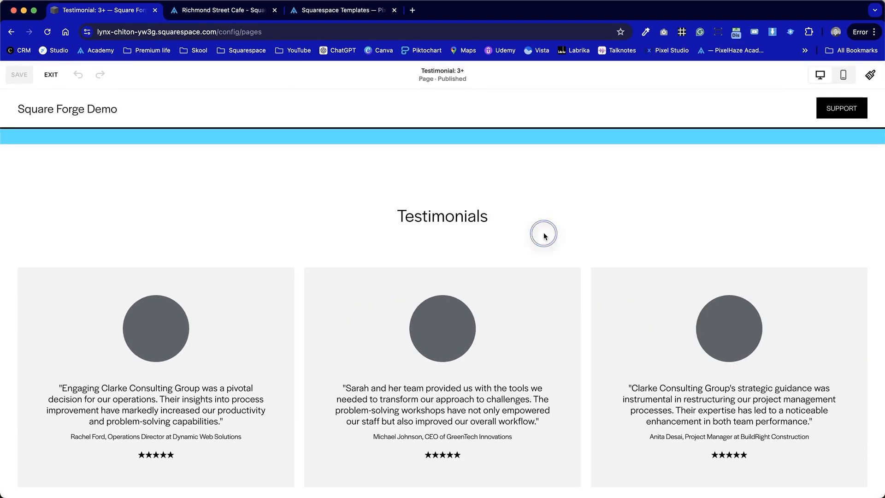
mouse_move(566, 162)
click(820, 221)
click(57, 74)
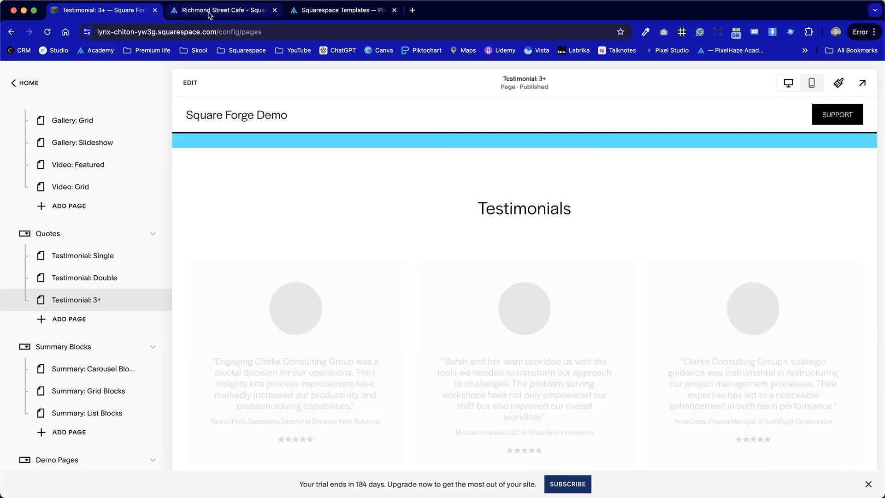
- Examine the lower sections of the Richmond Street Cafe template preview, including its customer quotes and image gallery, and return to the demo site
click(216, 10)
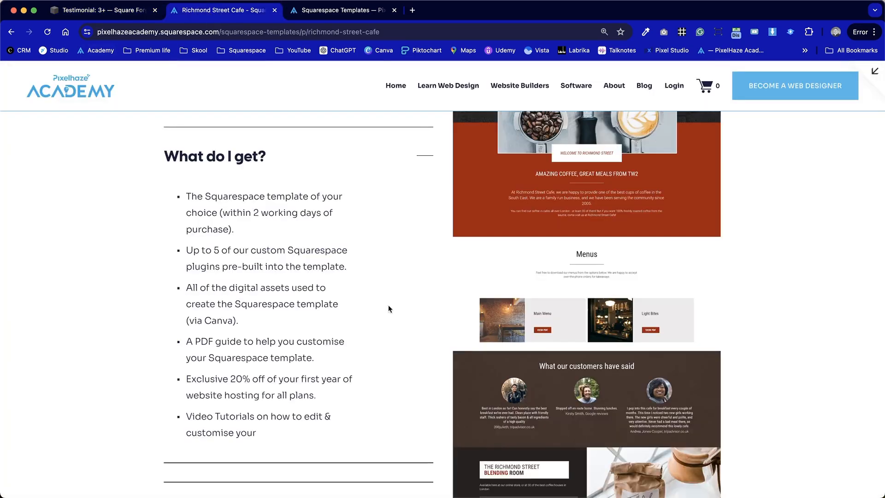
scroll(461, 318, down, 3)
scroll(536, 332, up, 4)
scroll(536, 332, down, 6)
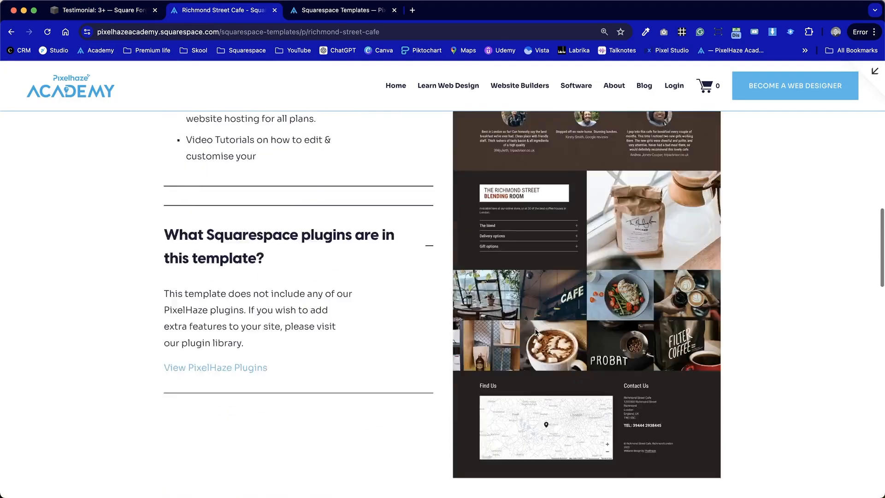
scroll(547, 332, up, 4)
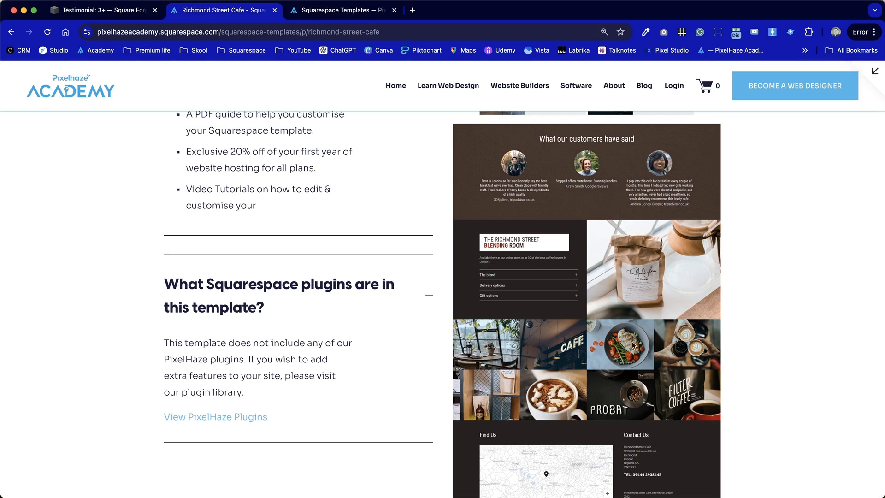
key(ctrl+shift+Tab)
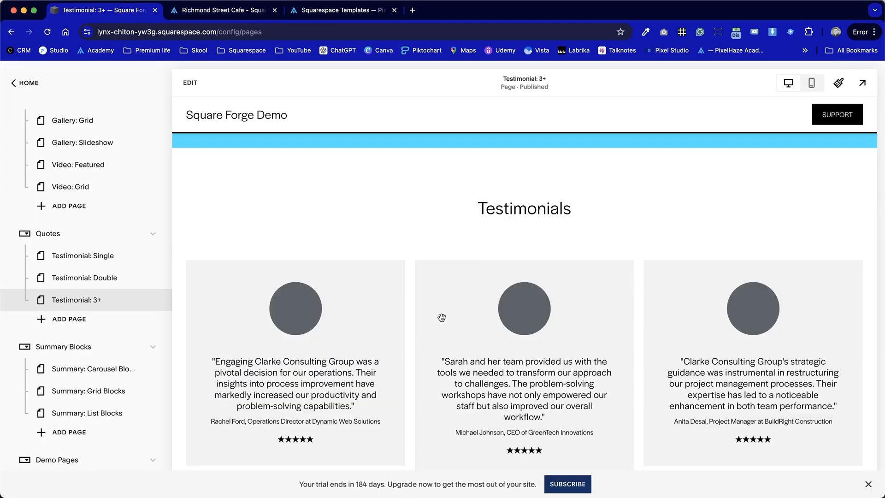
- Open the Gallery: Grid page under Media and compare its grid layouts with the Richmond Street Cafe template's gallery
scroll(100, 328, down, 5)
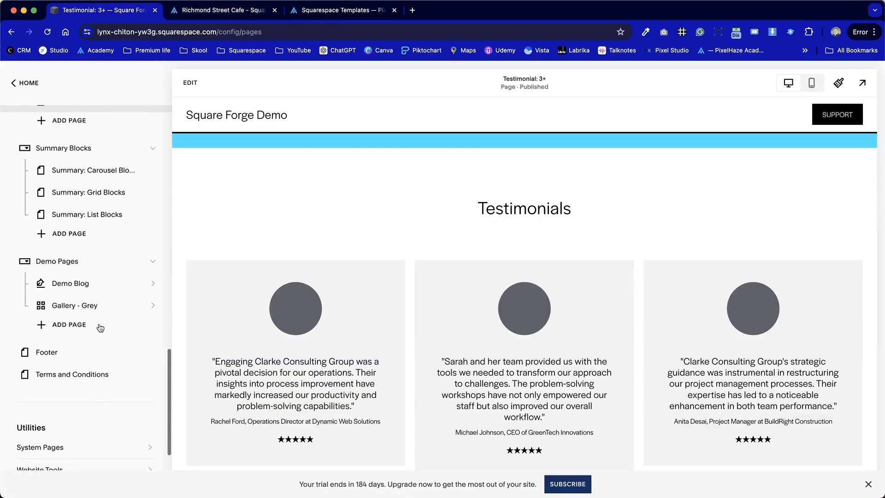
scroll(113, 309, up, 3)
scroll(92, 270, up, 4)
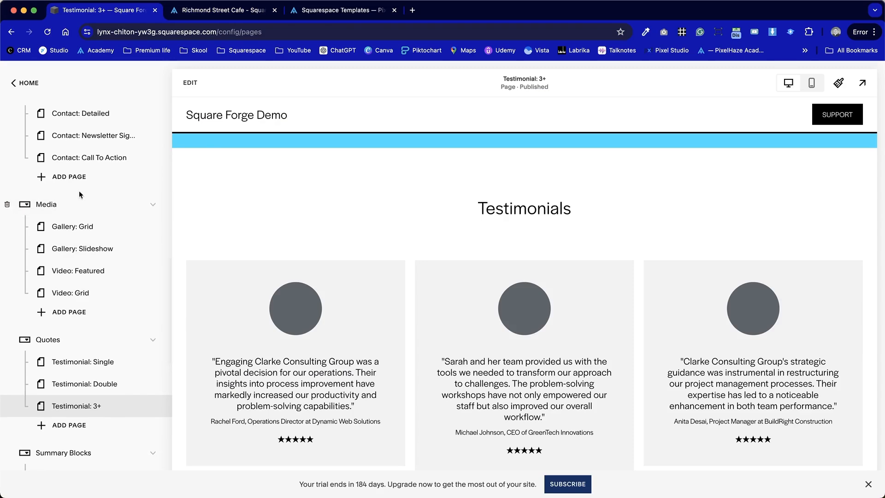
click(78, 232)
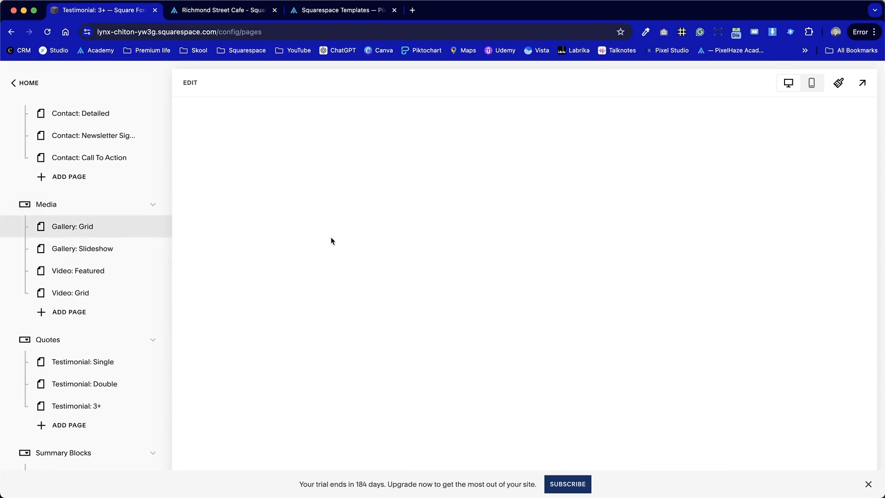
scroll(449, 258, down, 10)
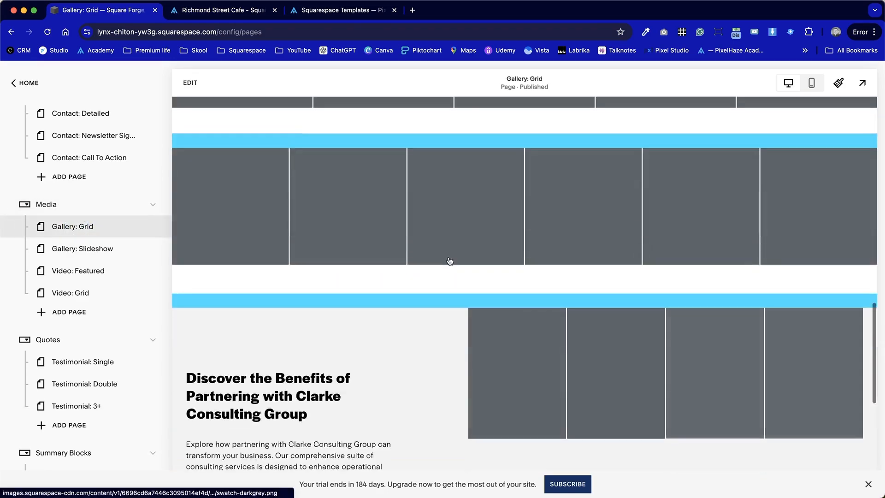
scroll(450, 261, down, 6)
scroll(450, 261, up, 14)
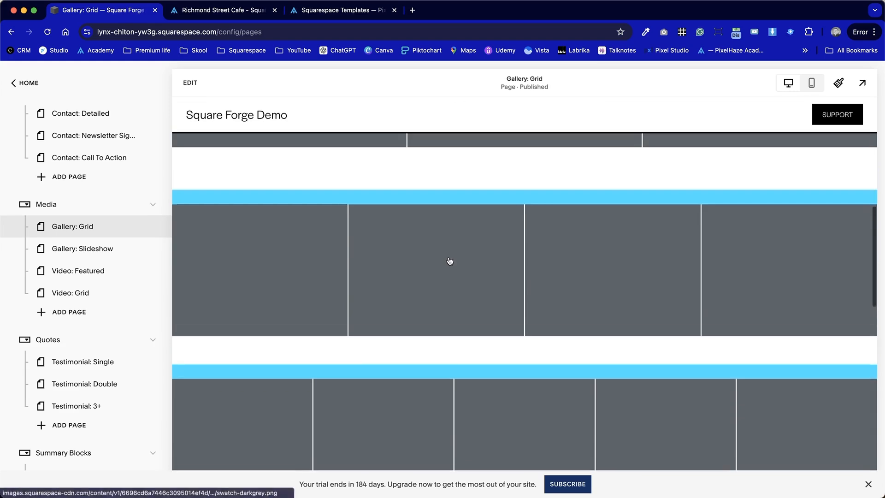
key(ctrl+Tab)
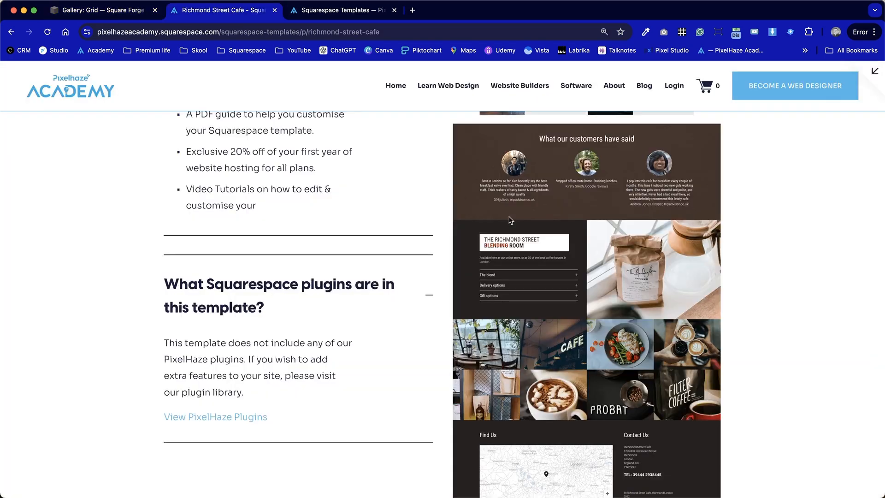
key(ctrl+shift+Tab)
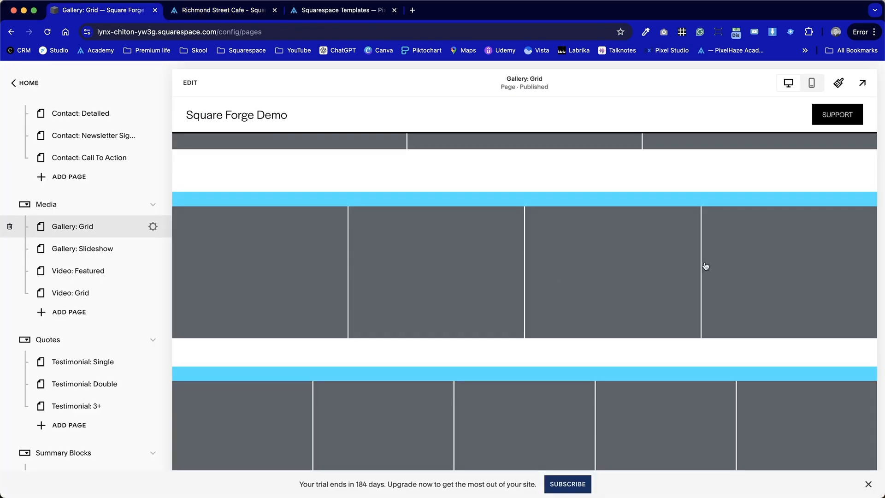
- Inspect the four- and five-column gallery sections of the Gallery: Grid page in edit mode, and exit the editor
click(187, 82)
scroll(447, 336, down, 11)
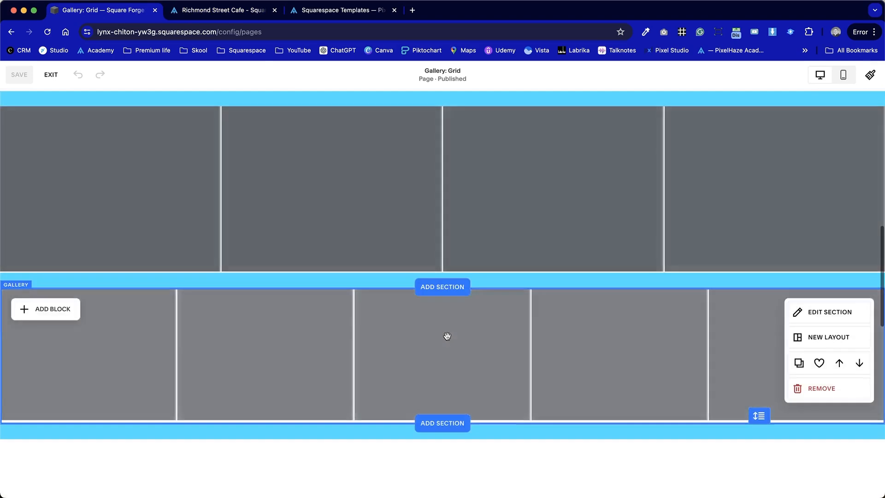
scroll(447, 337, up, 1)
click(52, 74)
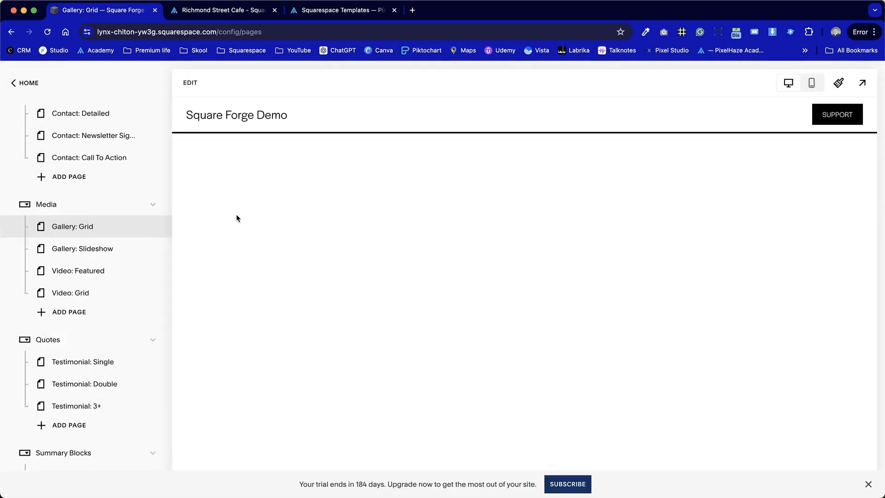
- Review the hero design at the top of the Richmond Street Cafe template preview, and return to the demo site
key(ctrl+Tab)
scroll(425, 236, up, 10)
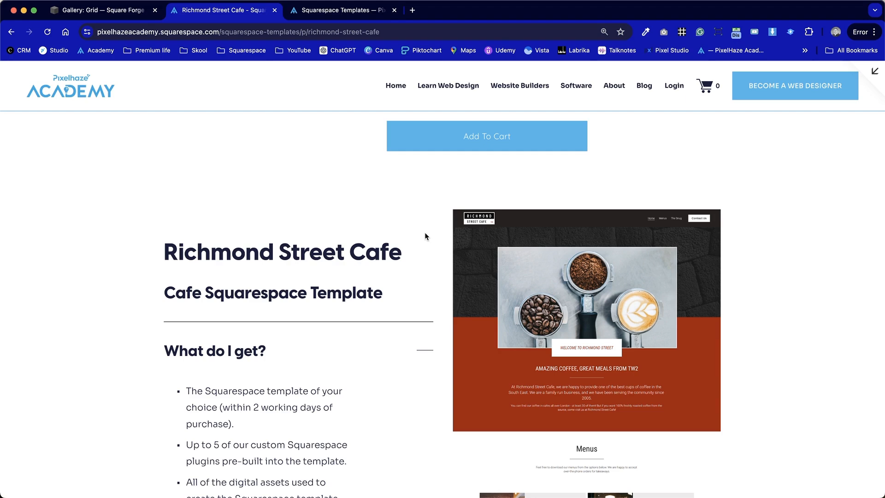
key(ctrl+shift+Tab)
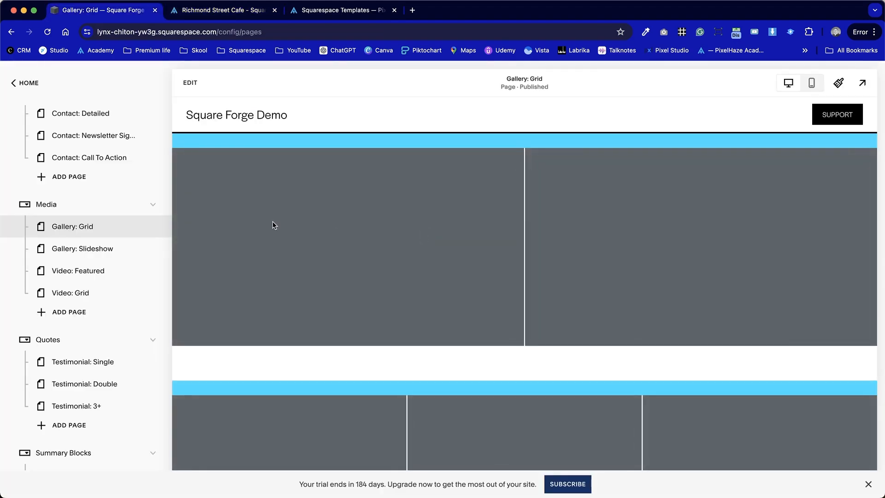
- Add a blank page named Home to the Main Navigation
scroll(92, 253, up, 10)
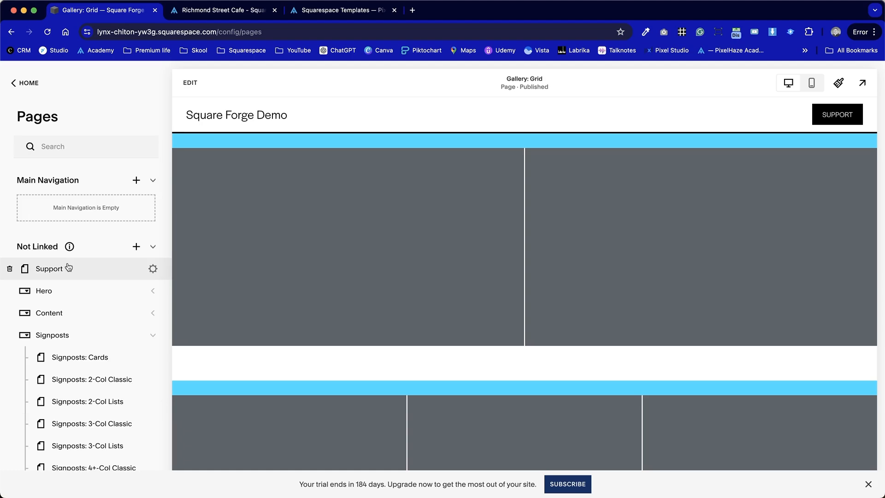
click(135, 181)
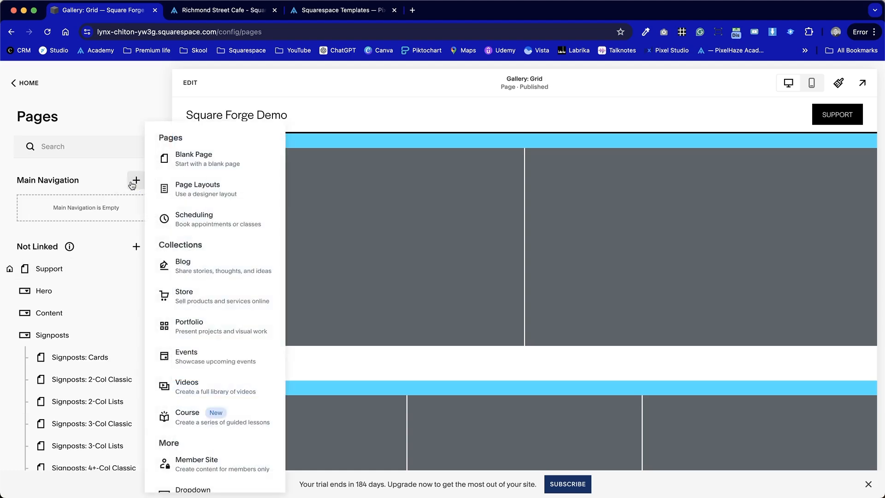
click(224, 159)
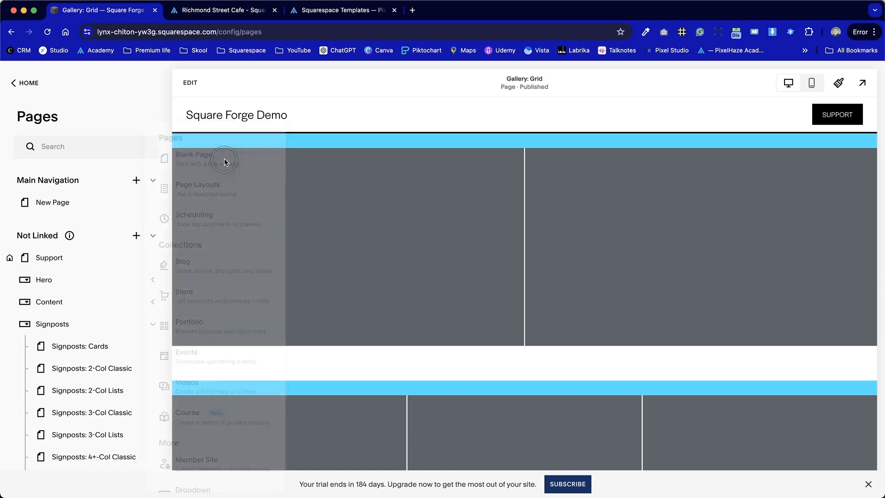
text(Home)
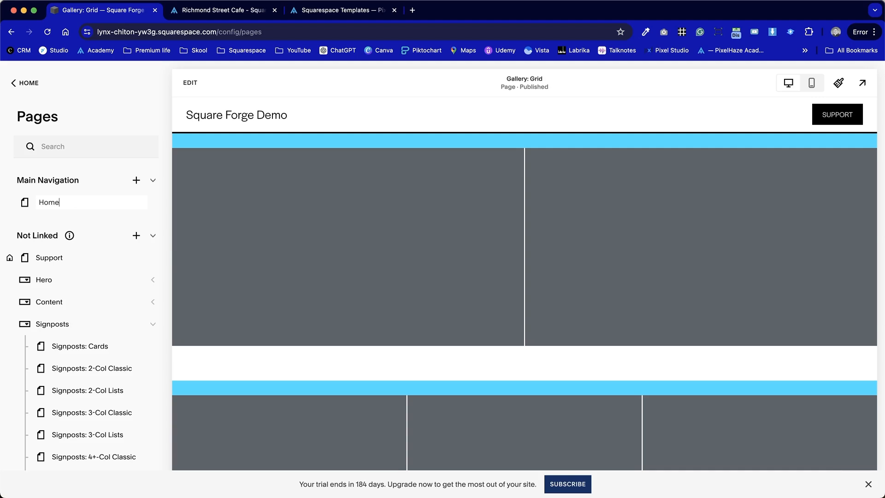
key(Return)
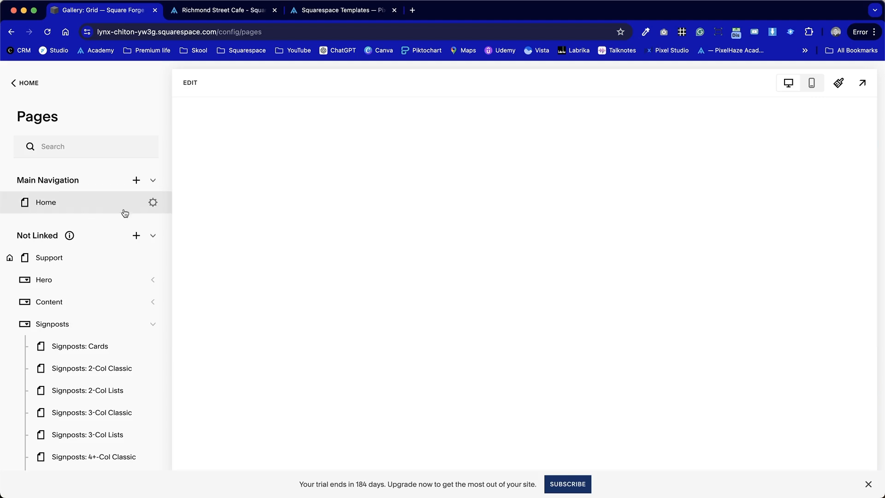
- Set the new Home page as the site's homepage in its page settings
click(156, 199)
scroll(462, 311, down, 3)
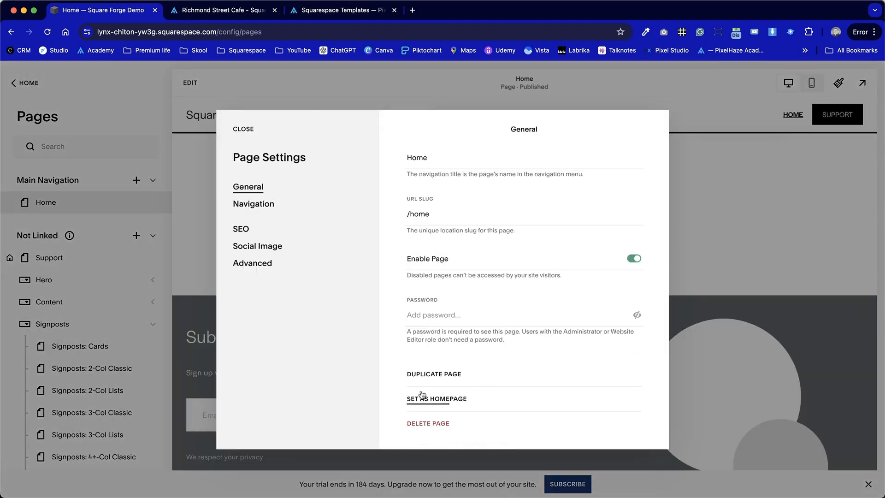
click(450, 399)
click(502, 323)
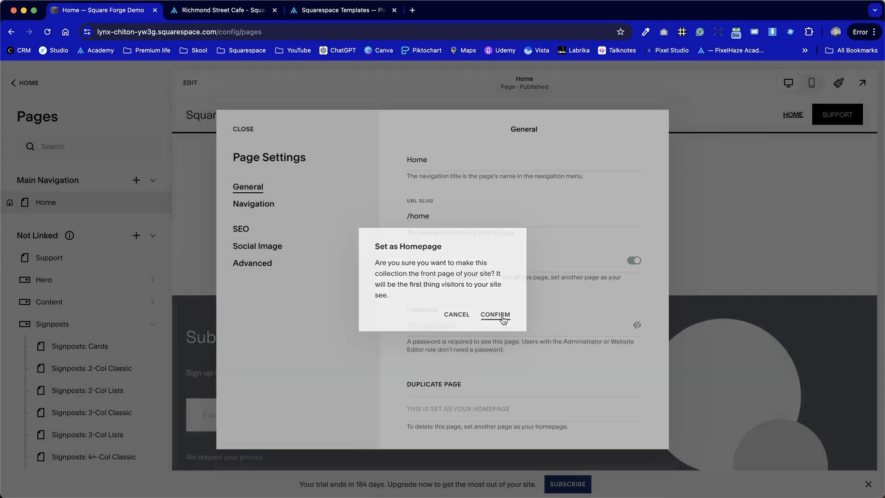
click(243, 129)
- Check the stacked footer sections below the Home page, and hide the footer in the page's navigation settings
scroll(352, 299, down, 15)
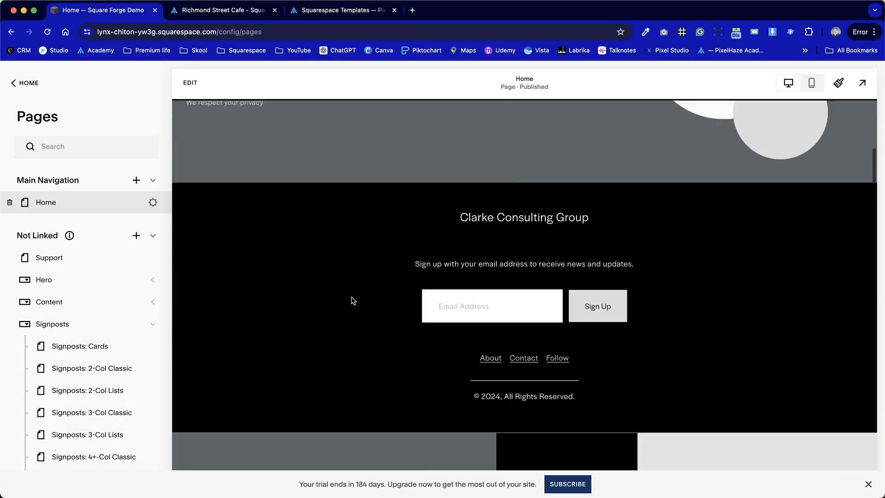
scroll(351, 301, up, 20)
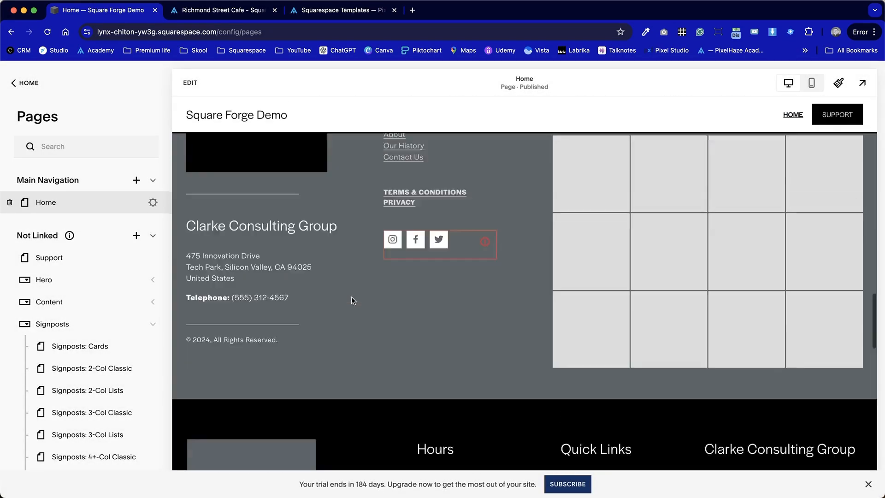
click(152, 202)
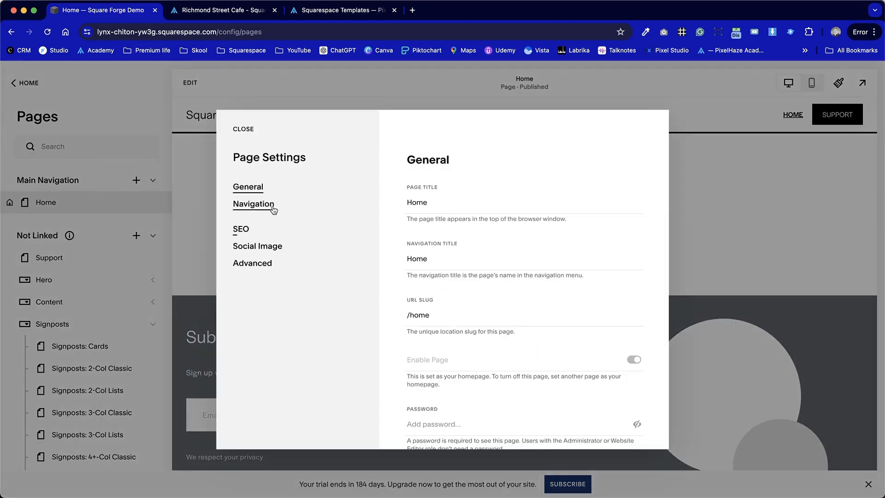
click(274, 208)
click(242, 130)
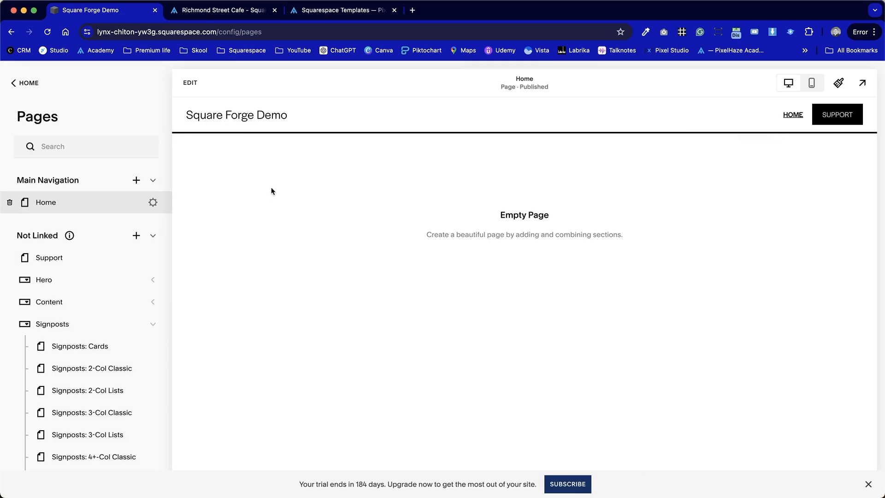
- Edit the Home page and add the saved "Unlock your productivity" hero section with the black image
click(189, 82)
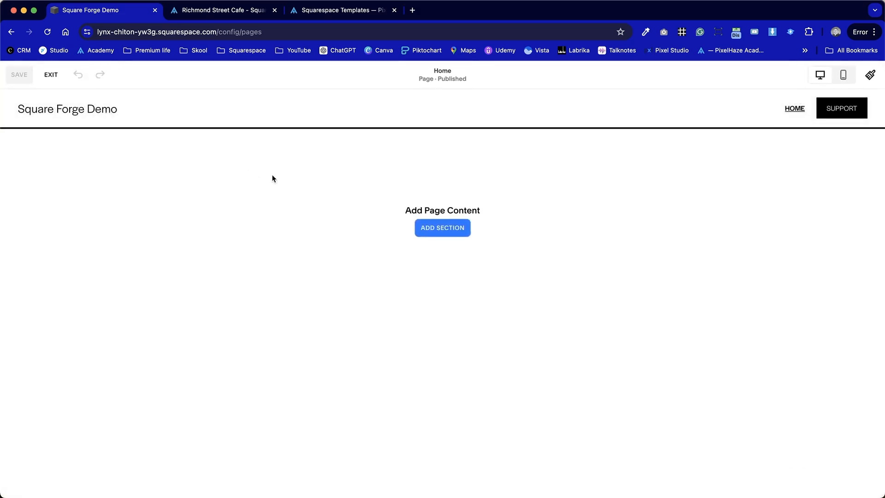
click(442, 235)
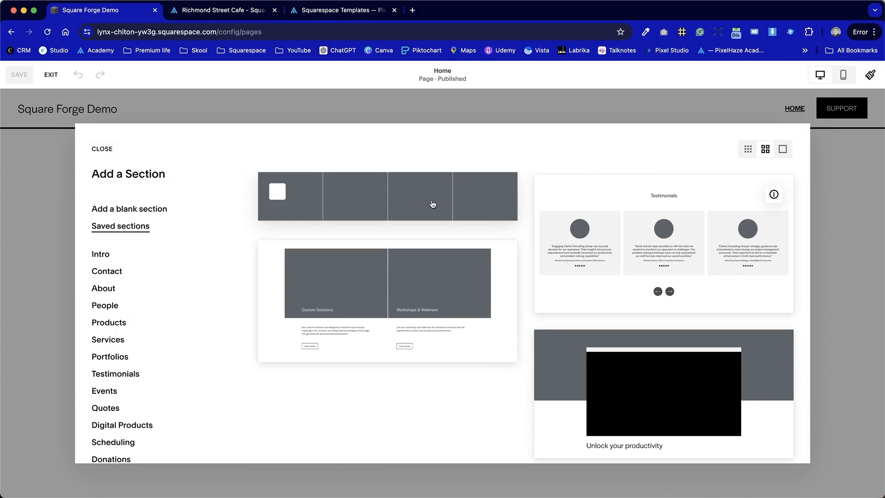
scroll(626, 351, down, 1)
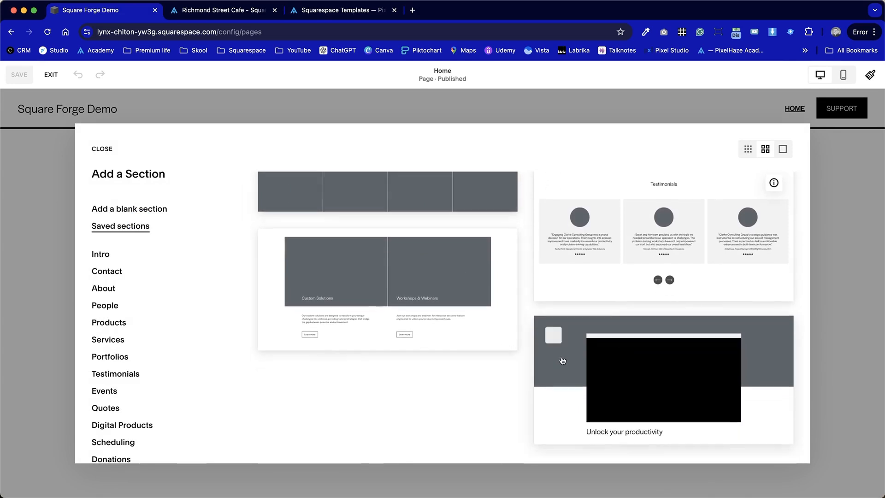
click(617, 366)
scroll(459, 318, down, 2)
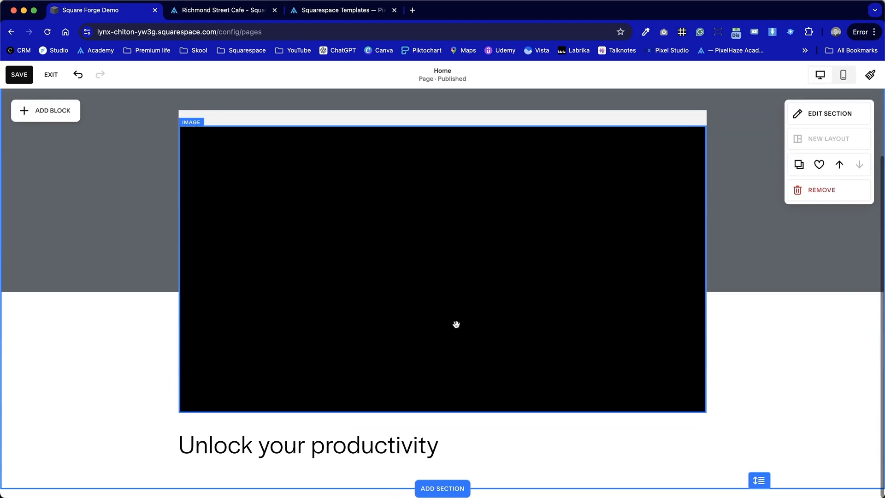
- Add the saved Custom Solutions / Workshops & Webinars section below the hero, followed by the saved Testimonials section
click(445, 489)
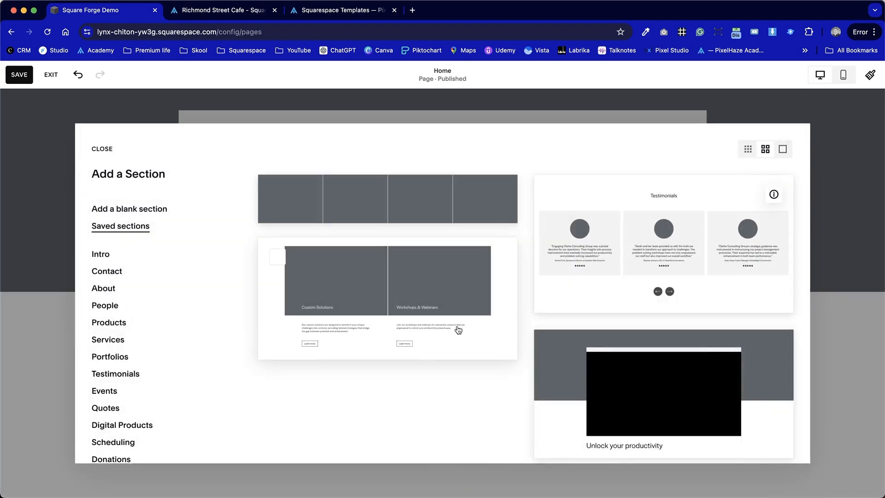
click(458, 330)
click(444, 490)
click(606, 245)
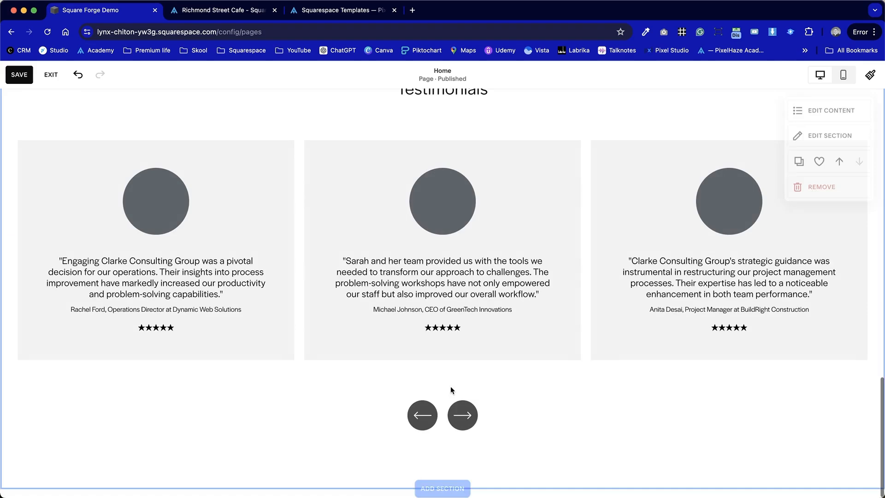
- Add the saved four-column gallery section below the testimonials, and save the Home page
click(443, 488)
click(438, 198)
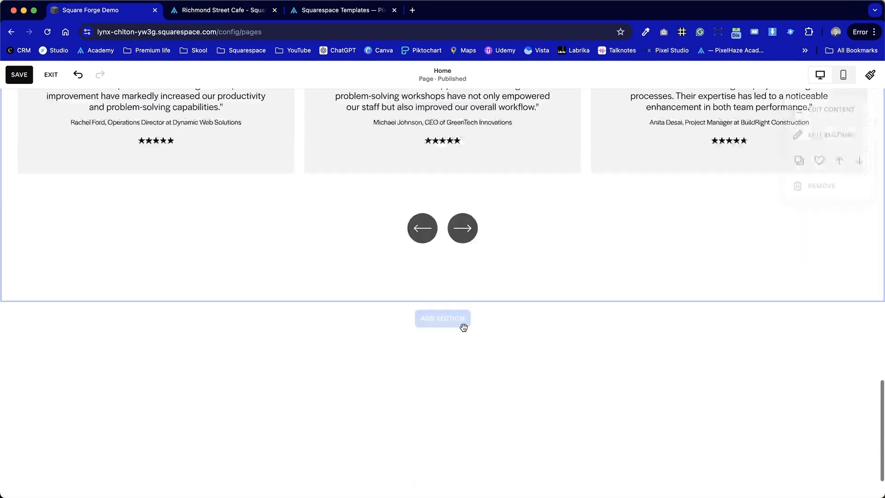
scroll(463, 328, up, 14)
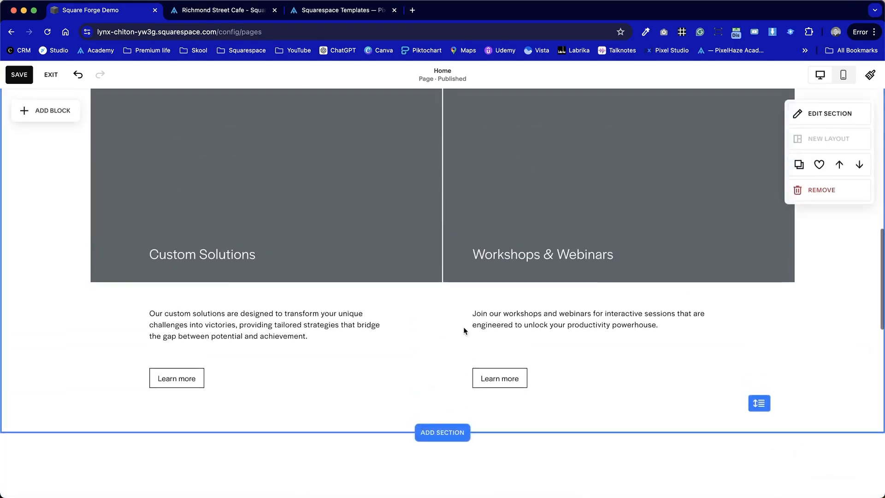
scroll(463, 329, up, 10)
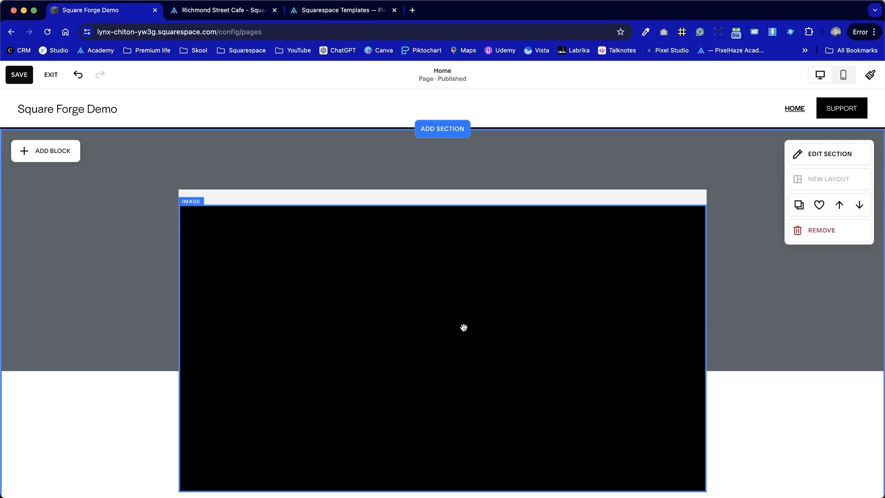
click(20, 75)
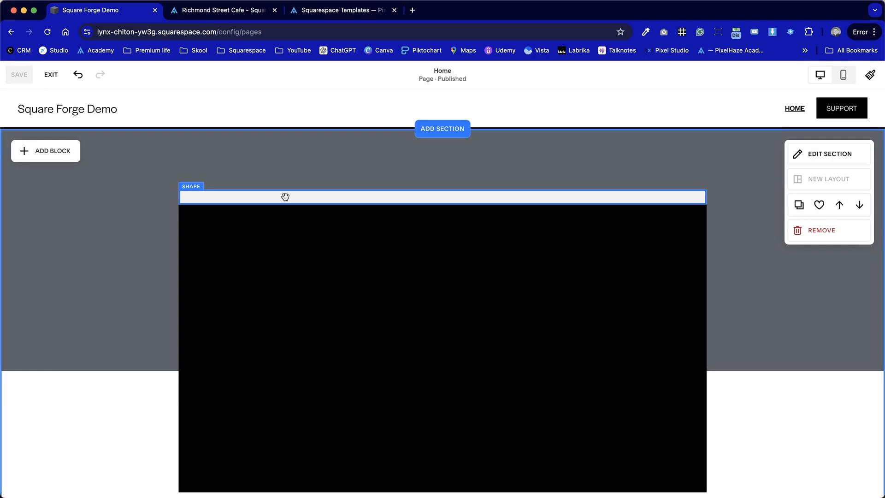
- Compare the hero with the Richmond Street Cafe template, and delete the light grey shape strip above the black image
key(ctrl+Tab)
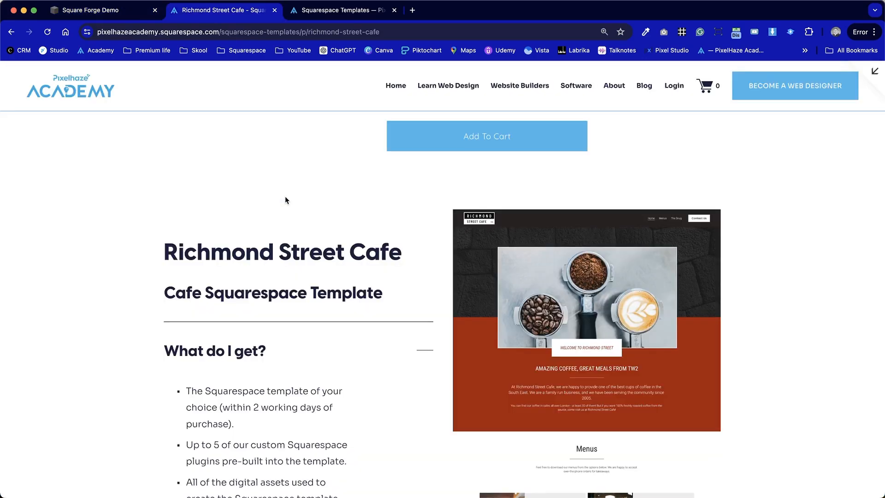
key(ctrl+shift+Tab)
click(400, 197)
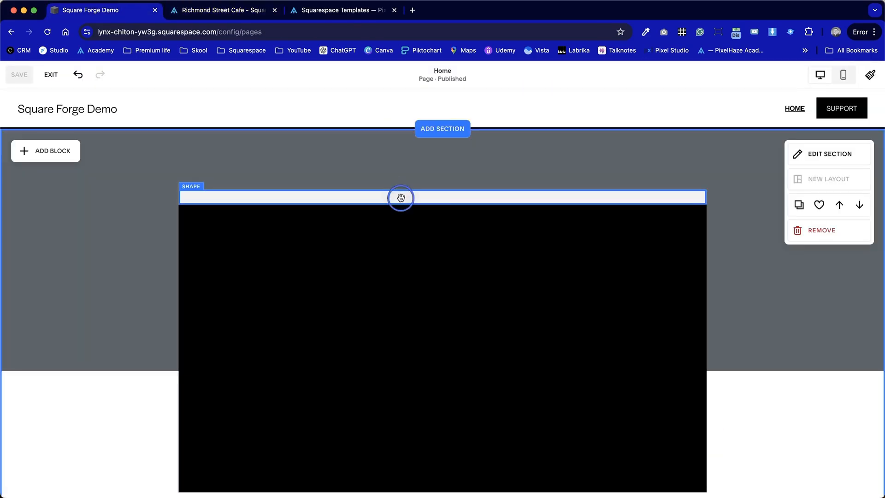
click(295, 169)
scroll(352, 300, down, 3)
scroll(352, 301, up, 3)
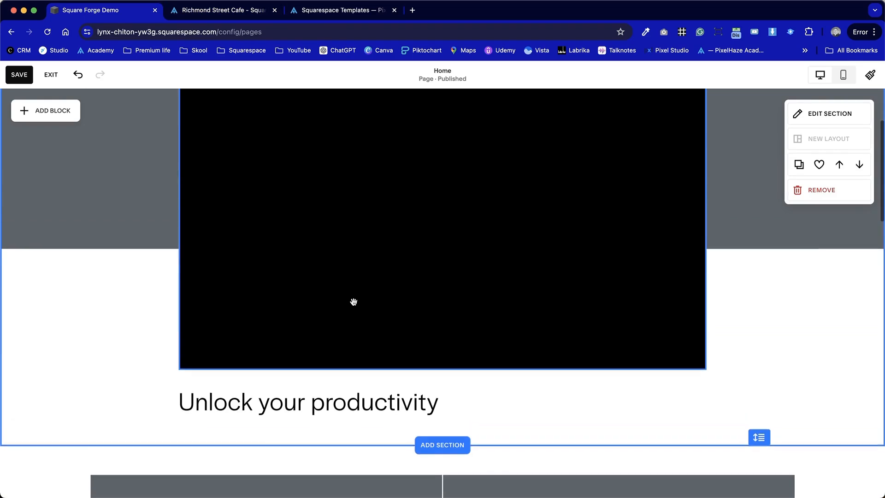
- Open the hero's black image for editing and examine its design options, including the image effects
scroll(354, 304, down, 1)
click(353, 302)
click(190, 159)
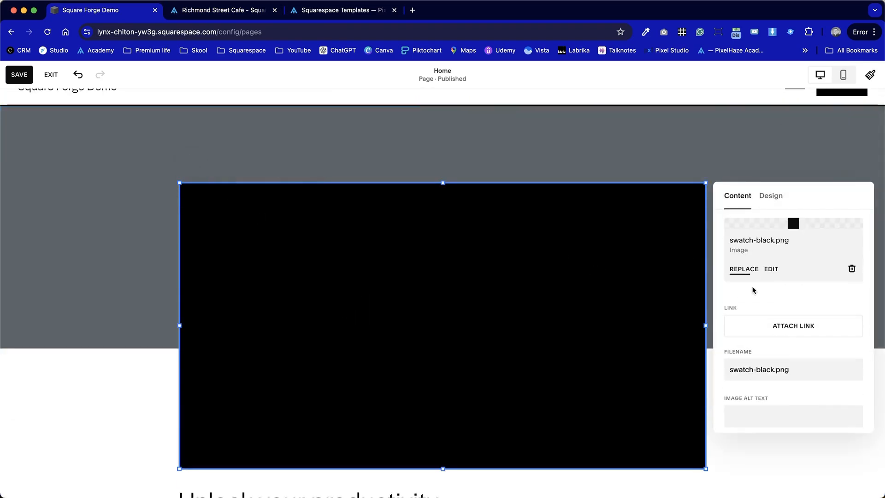
drag(835, 204, 553, 150)
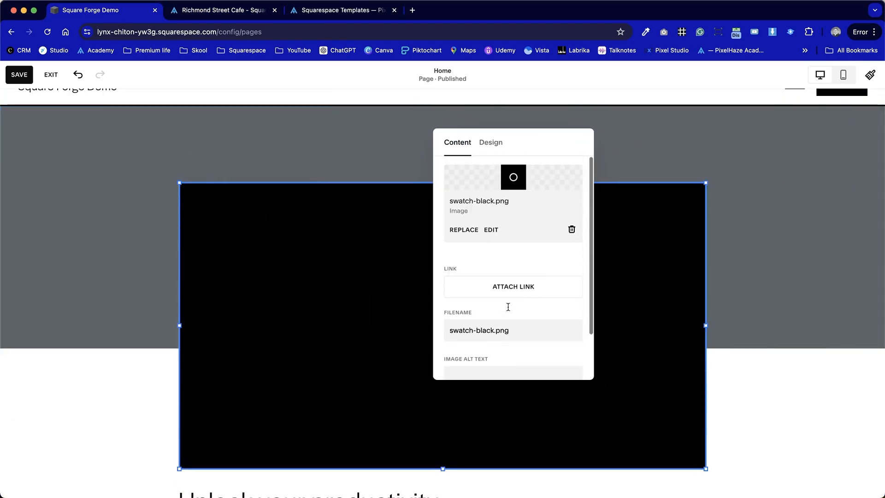
click(493, 144)
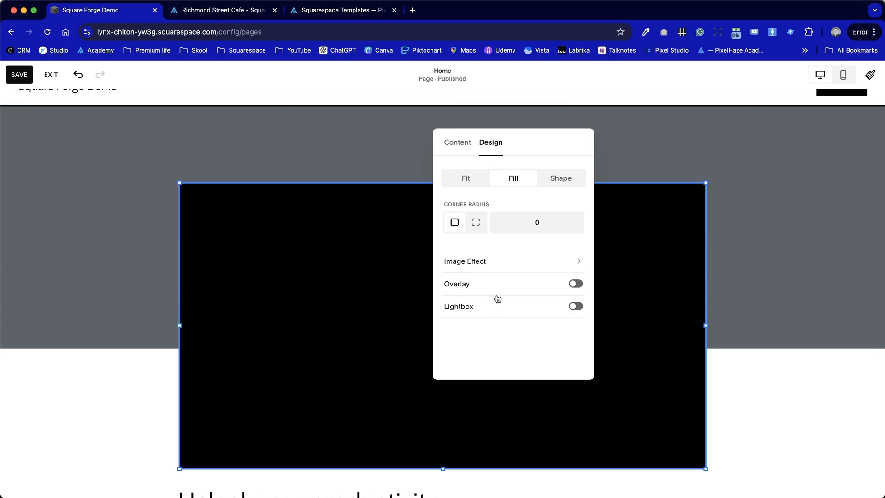
click(566, 263)
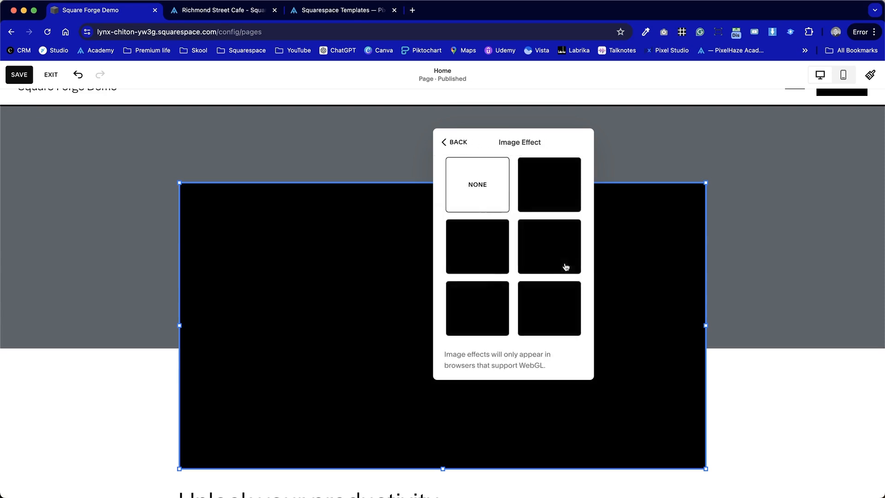
click(463, 150)
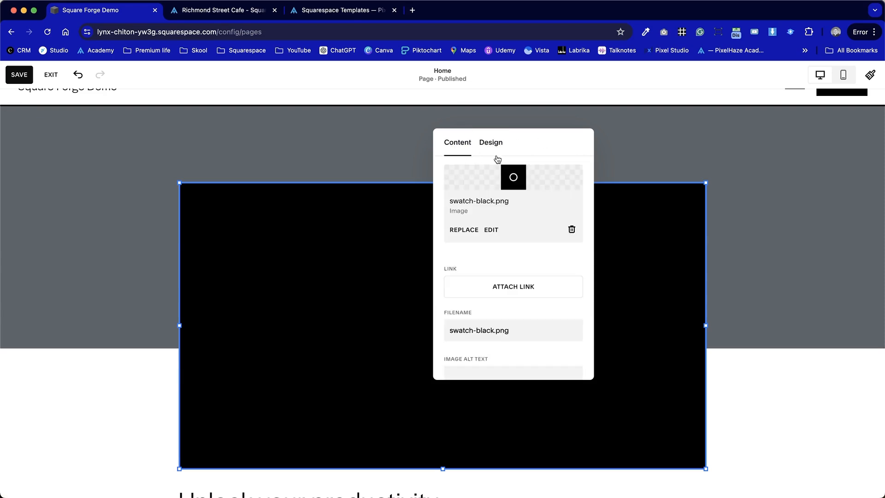
- Browse stock images to replace the hero's black image, and search the free images for "cafe"
click(464, 230)
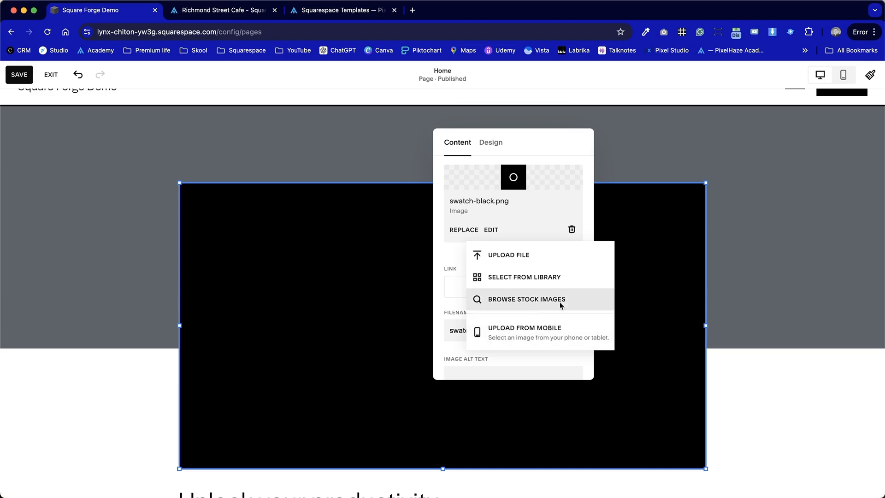
click(532, 298)
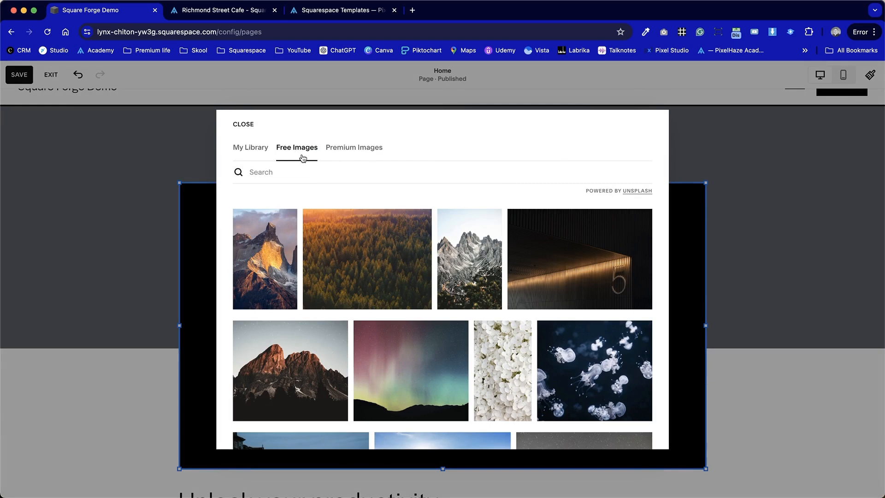
click(370, 155)
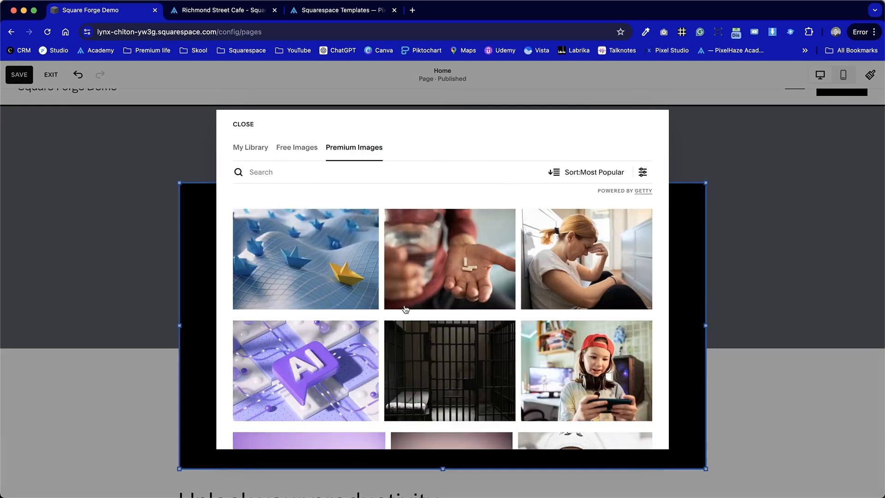
click(303, 150)
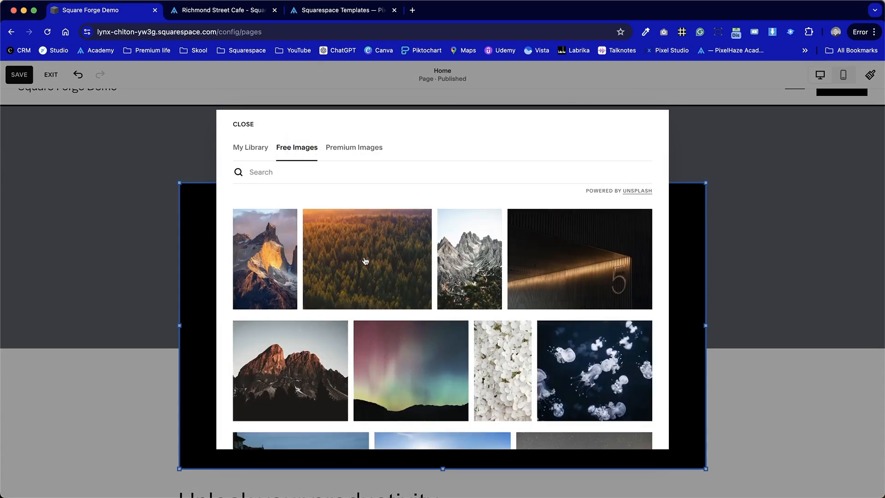
click(364, 179)
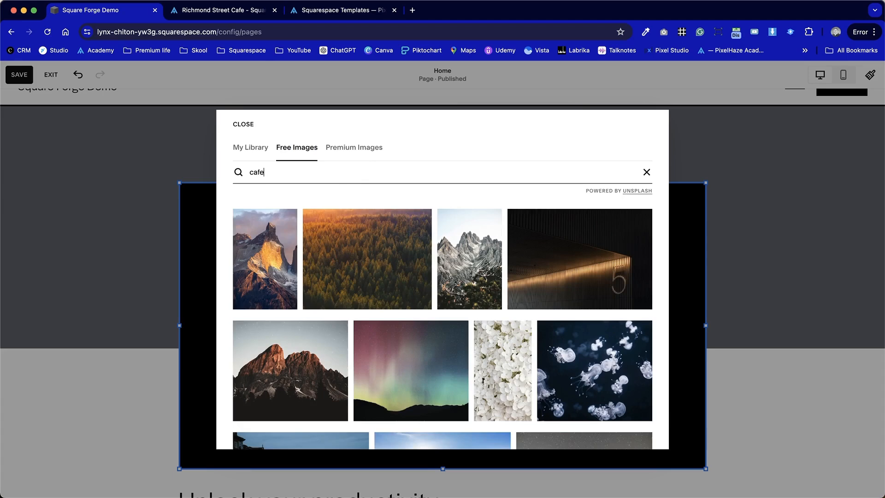
- Replace the hero's black image with the free stock photo of the Rivarno Café storefront
scroll(316, 326, down, 4)
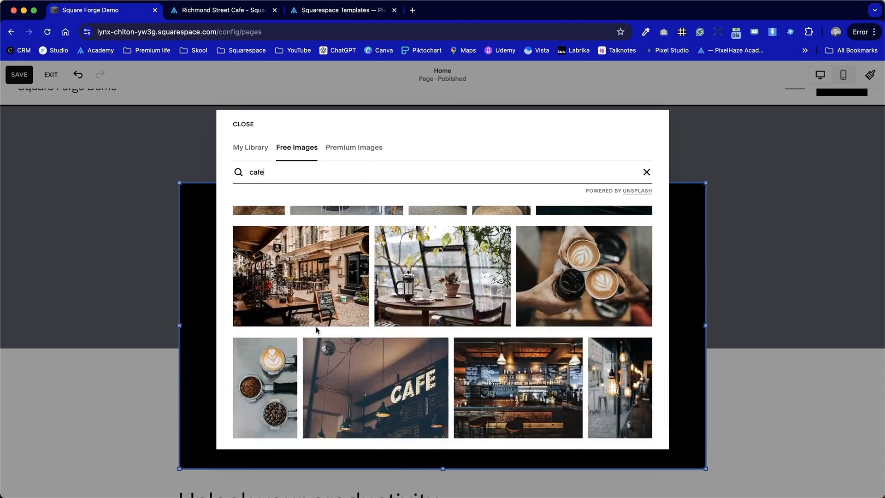
scroll(316, 326, down, 1)
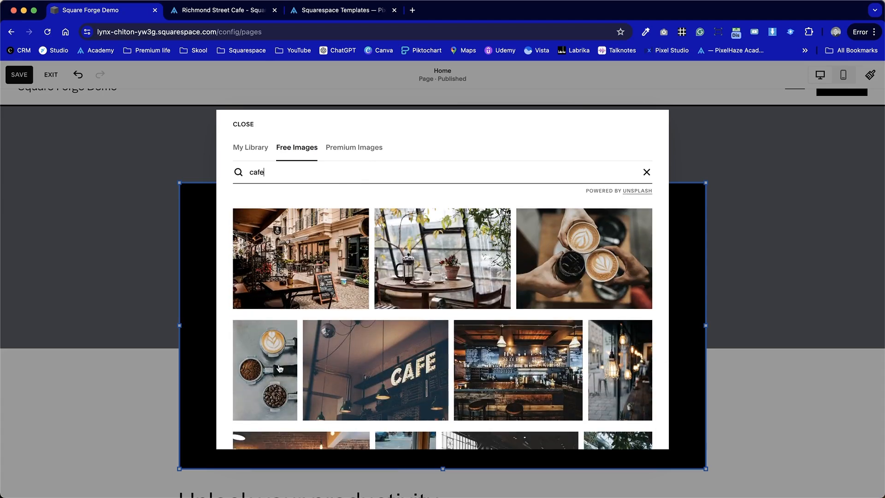
scroll(296, 382, down, 10)
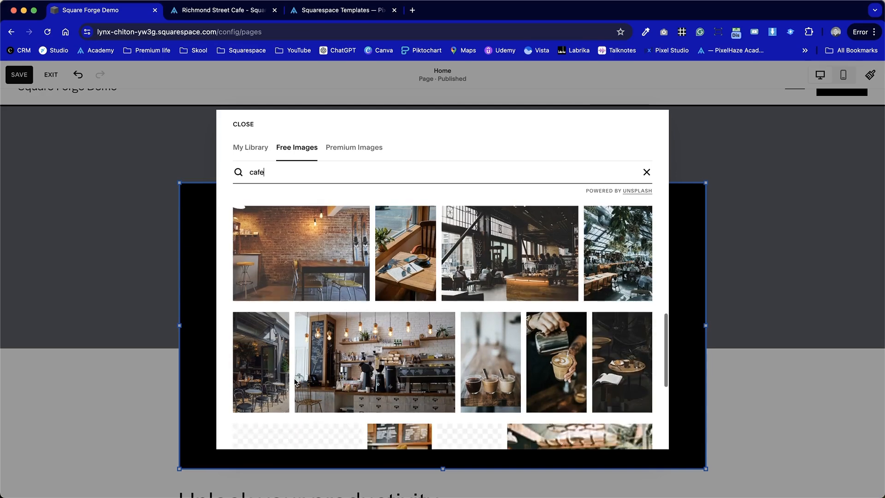
scroll(296, 382, up, 4)
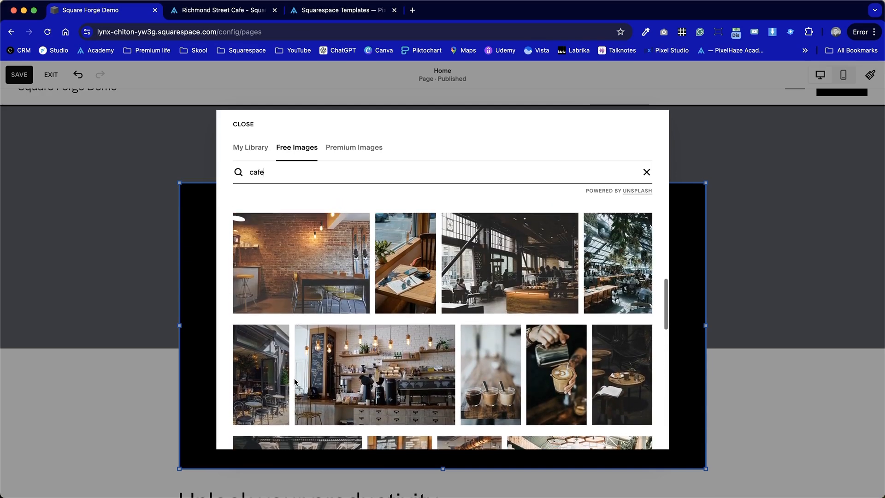
scroll(296, 382, down, 10)
scroll(295, 382, down, 10)
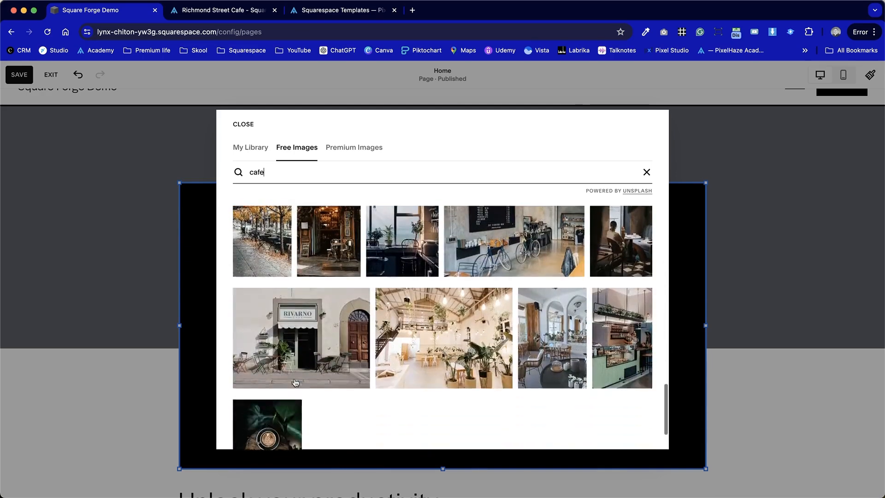
click(302, 304)
click(389, 355)
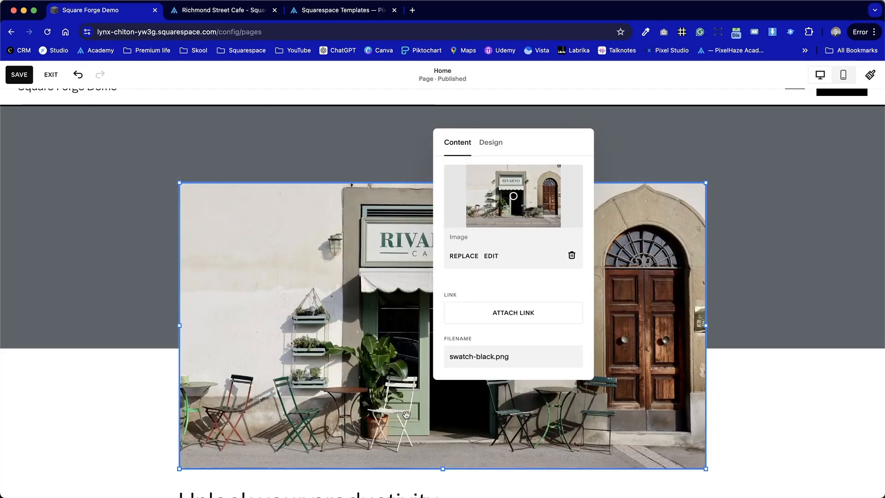
- Try the Fit display on the café image, return it to Fill, and close its design settings
click(491, 143)
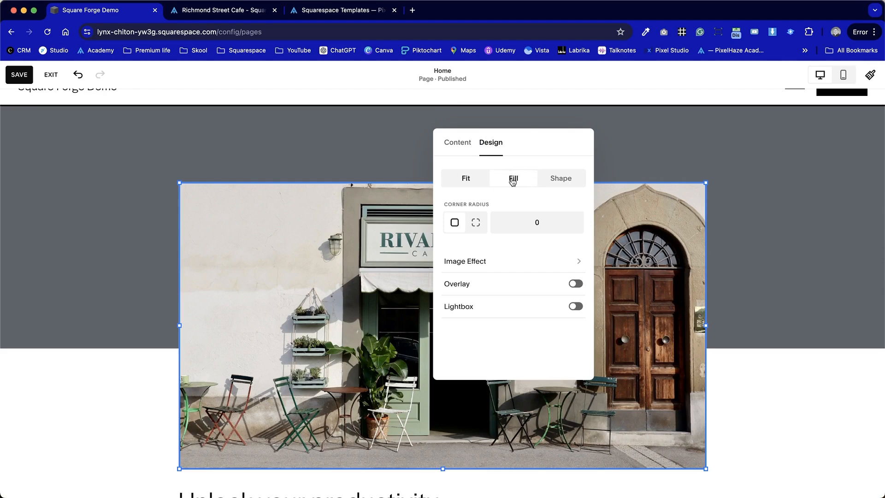
click(465, 180)
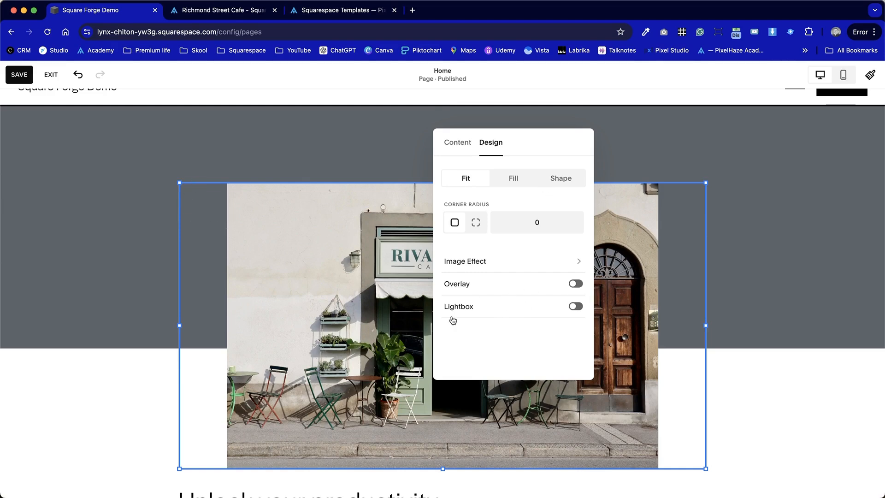
scroll(395, 357, down, 4)
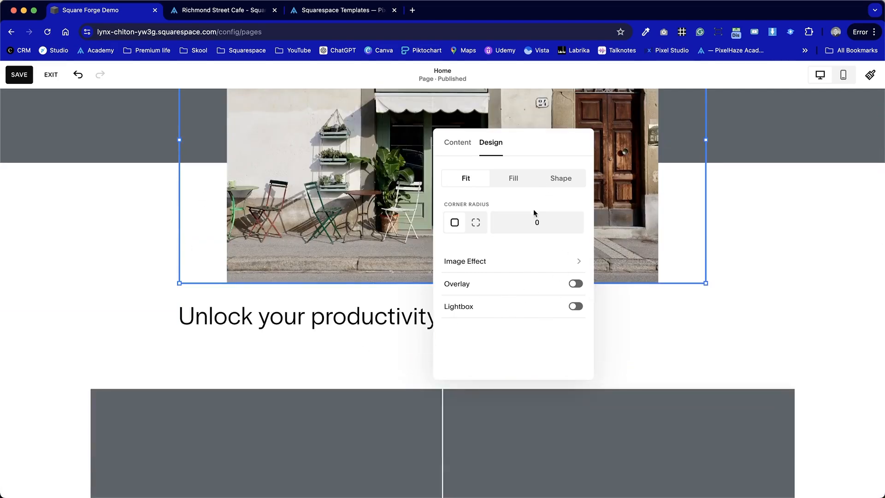
click(514, 179)
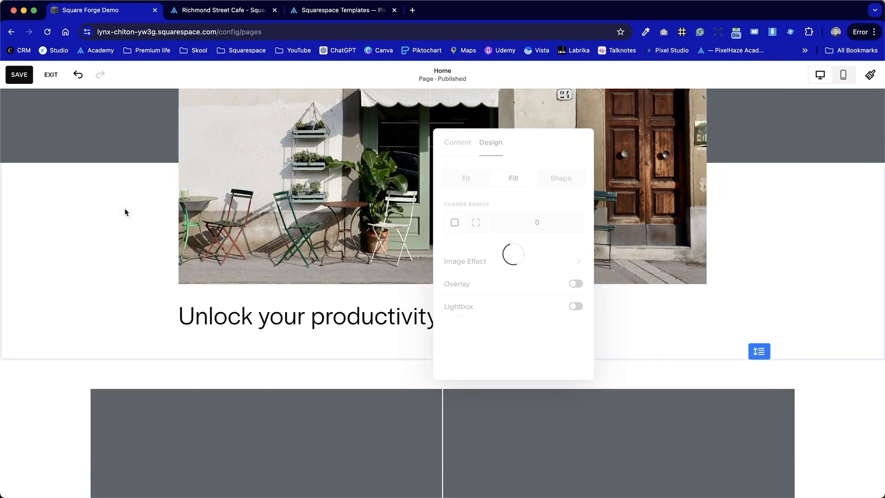
click(124, 208)
scroll(125, 208, up, 5)
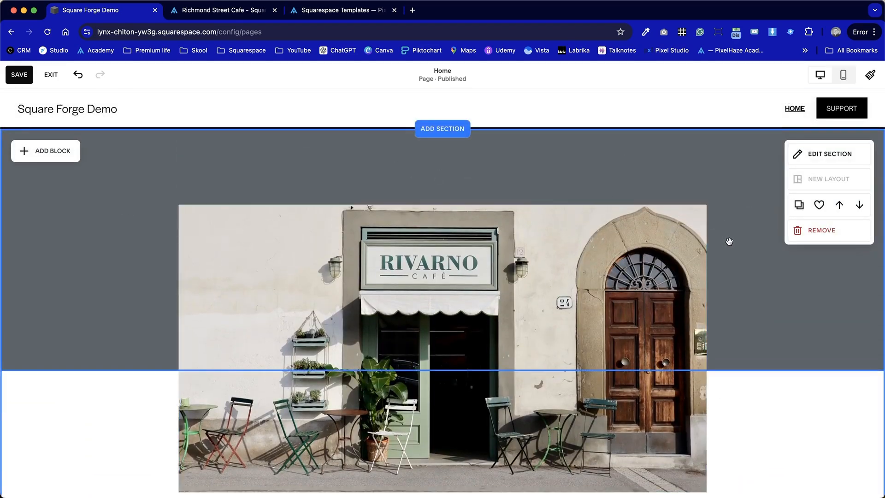
- Add a Shape block to the hero section and size it to cover the café image exactly
scroll(728, 240, down, 2)
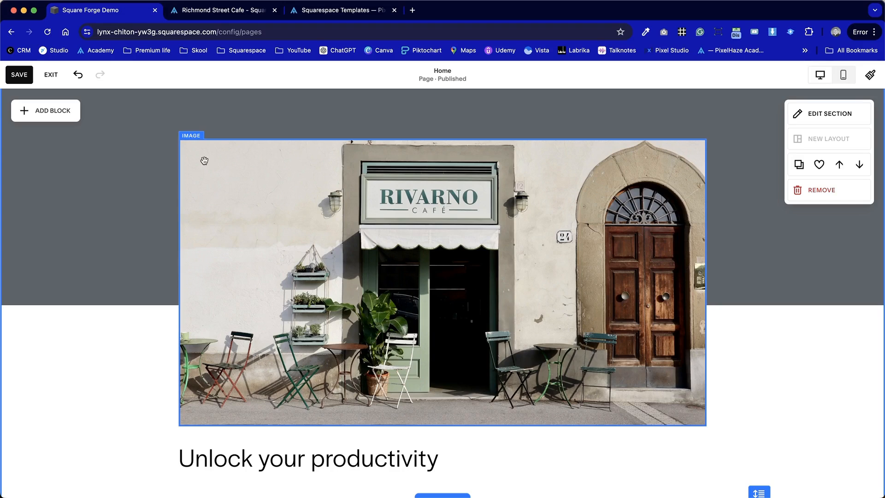
click(45, 110)
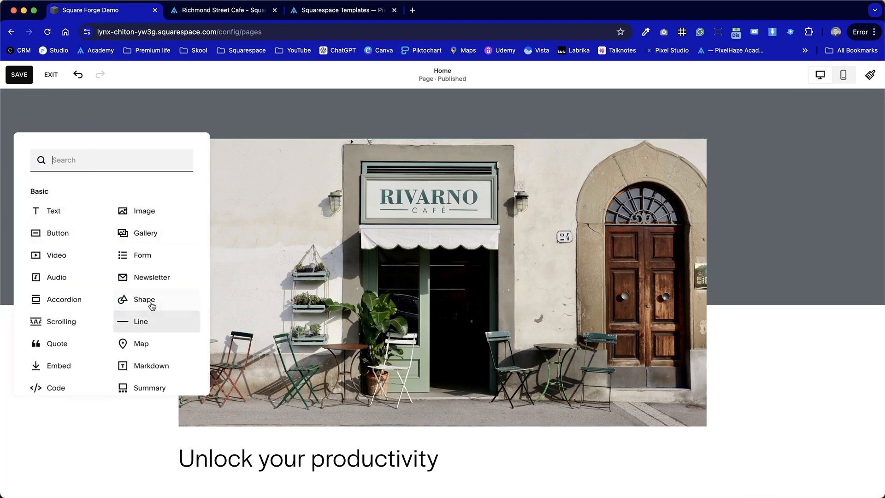
click(152, 306)
drag(130, 158, 221, 158)
drag(354, 229, 702, 419)
click(740, 365)
click(634, 303)
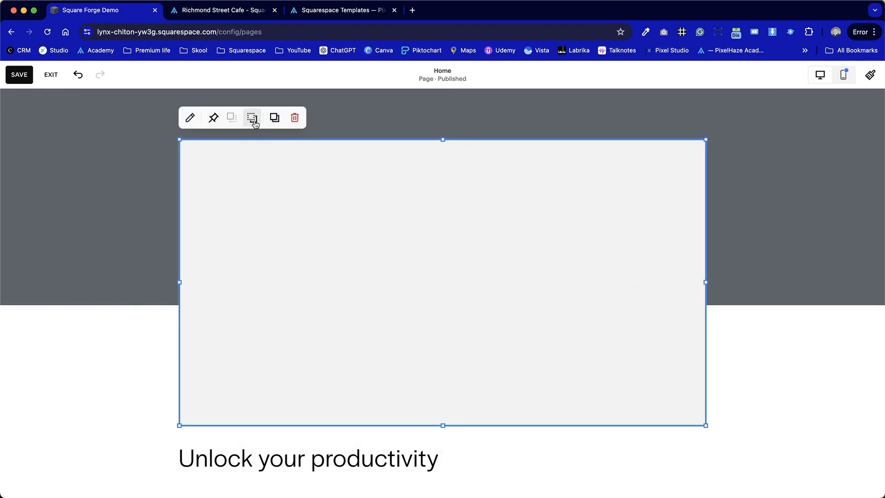
- Send the shape behind the café image and extend it past the image's top, right and left edges
click(253, 117)
drag(706, 140, 735, 125)
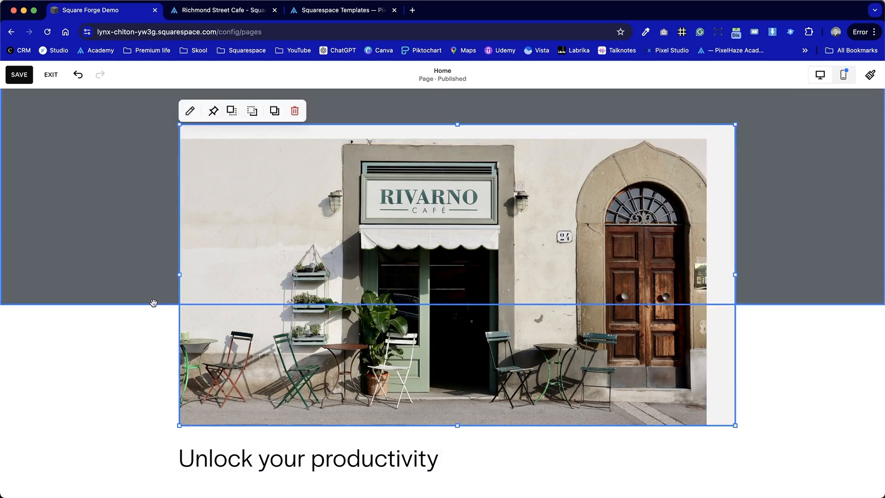
drag(179, 274, 156, 275)
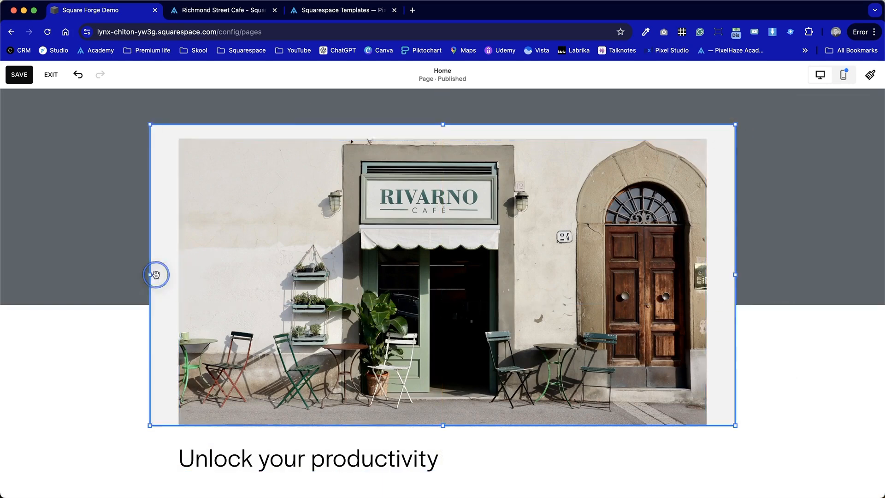
click(98, 368)
scroll(123, 381, down, 2)
click(162, 337)
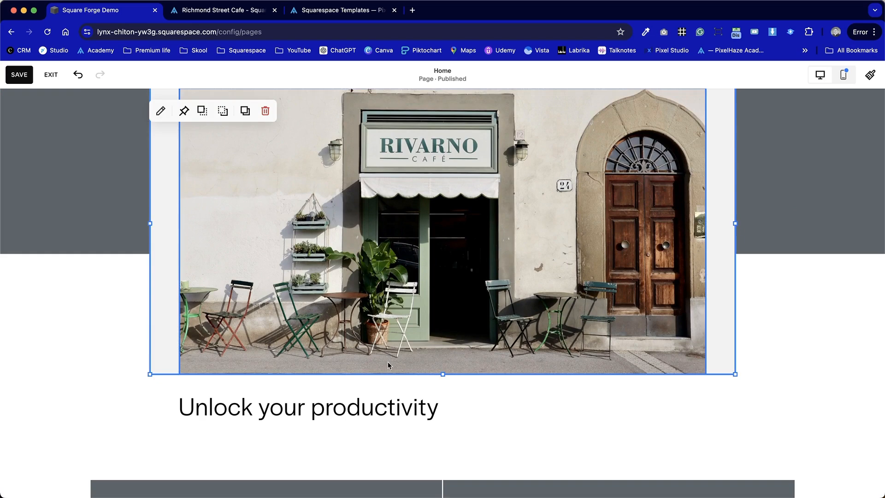
- Extend the shape's bottom edge one row below the café image, and move the heading down one row to clear it
drag(442, 374, 443, 394)
click(61, 395)
scroll(109, 375, down, 3)
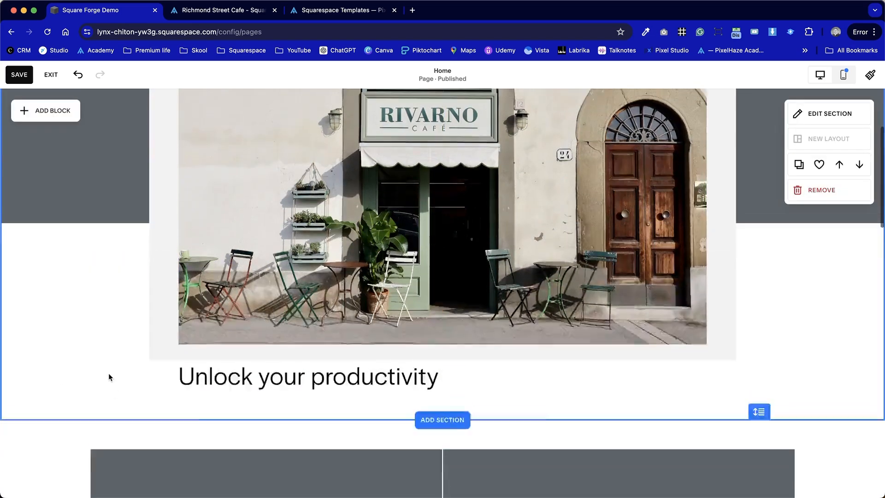
click(224, 341)
click(63, 302)
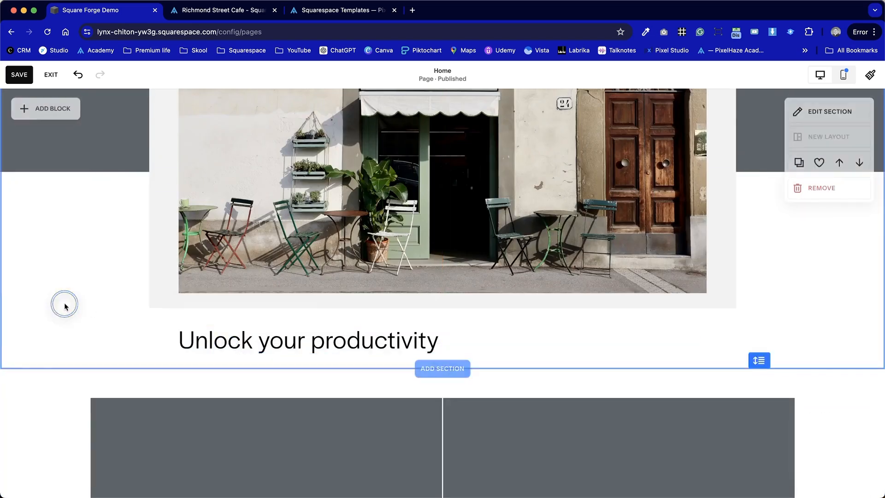
- Move the café image down one row and lengthen the shape below it to leave matching borders above and below
scroll(63, 303, up, 6)
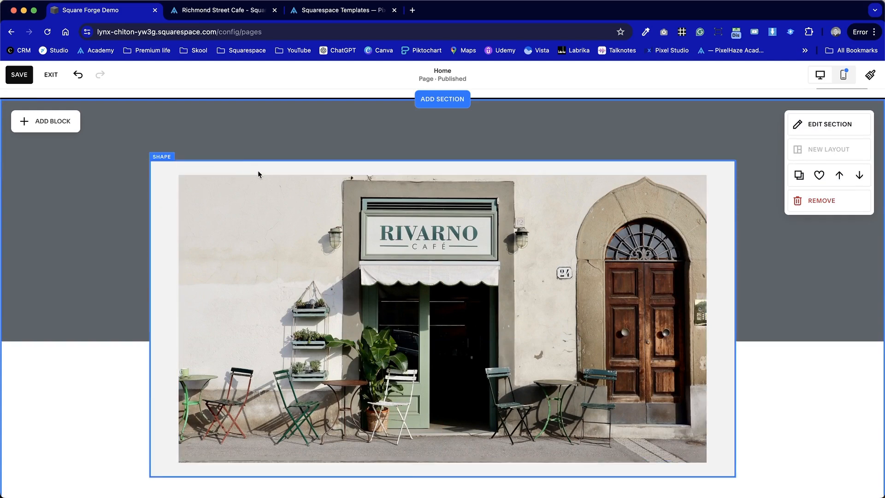
scroll(465, 199, down, 1)
drag(539, 236, 539, 251)
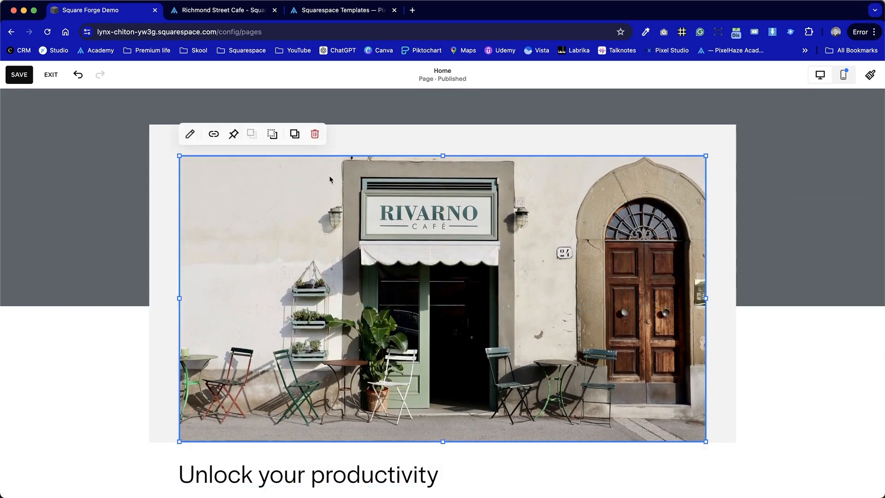
click(807, 244)
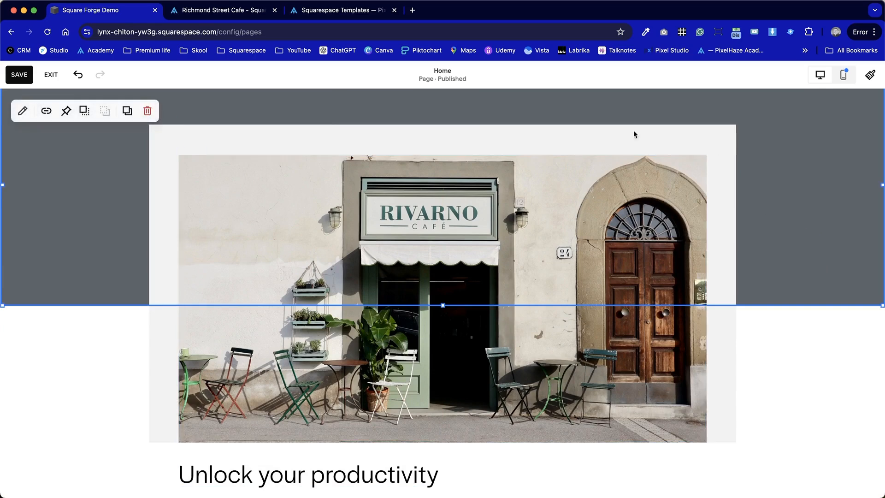
scroll(786, 295, down, 3)
click(427, 307)
drag(439, 316, 440, 341)
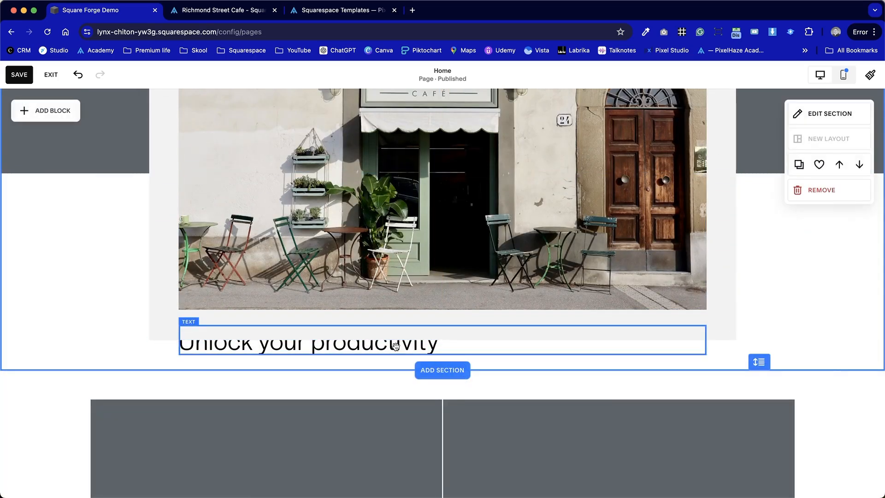
- Increase the hero section's height and move the "Unlock your productivity" heading below the grey shape
drag(759, 362, 761, 429)
scroll(733, 402, down, 2)
drag(760, 379, 761, 421)
drag(373, 294, 374, 330)
- Centre the heading below the café image and replace its text with "Welcome"
click(393, 311)
click(414, 272)
click(402, 297)
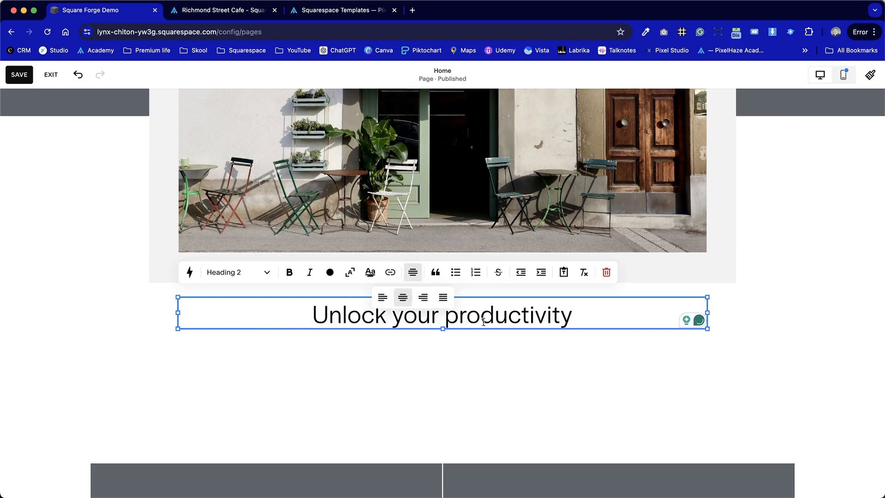
drag(555, 314, 296, 314)
text(Welcome)
click(361, 364)
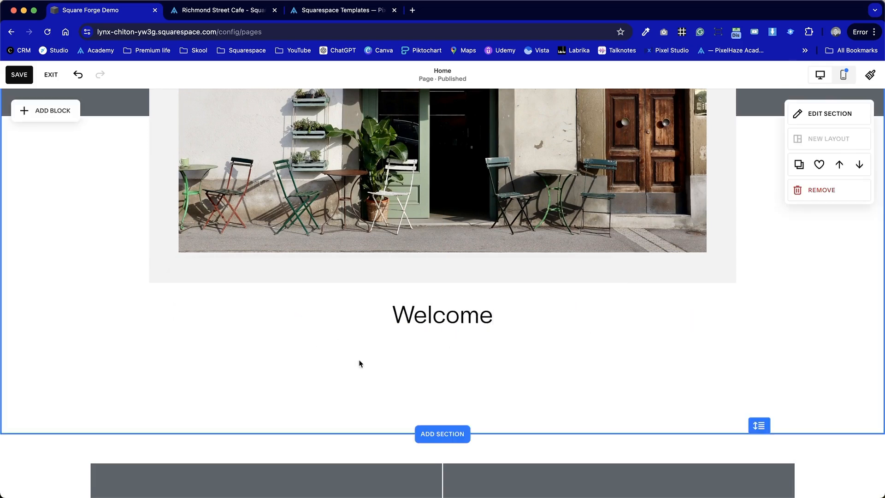
- Add a lorem ipsum paragraph under the Welcome heading, from "Lorem ipsum dolor sit amet" to "laborum.", and centre it
click(499, 317)
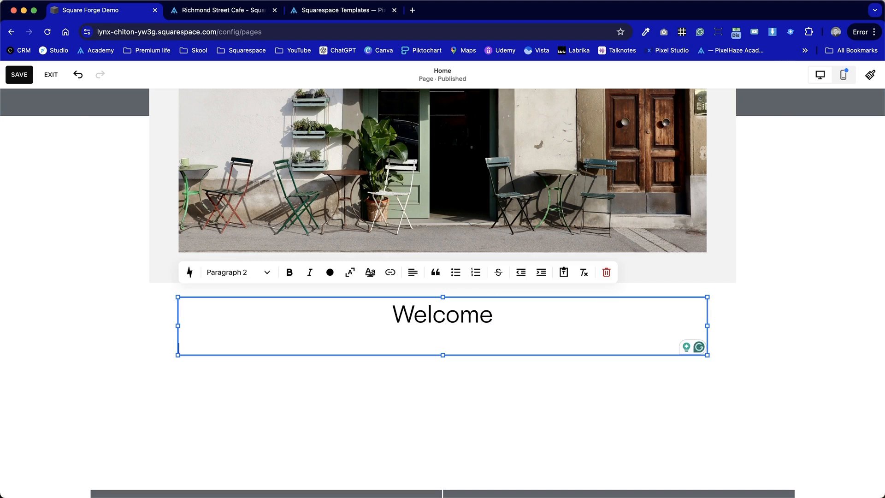
text(Lorem ipsum dolor sit amet, consectetur adipiscing elit, sed do eiusmod tempor incididunt ut labore et dolore magna aliqua. Ut enim ad minim veniam, quis nostrud exercitation ullamco laboris nisi ut aliquip ex ea commodo consequat. Duis aute irure dolor in reprehenderit in voluptate velit esse cillum dolore eu fugiat nulla pariatur. Excepteur sint occaecat cupidatat non proident, sunt in culpa qui officia deserunt mollit anim id est laborum.)
drag(223, 381, 177, 349)
click(413, 272)
click(405, 296)
click(130, 320)
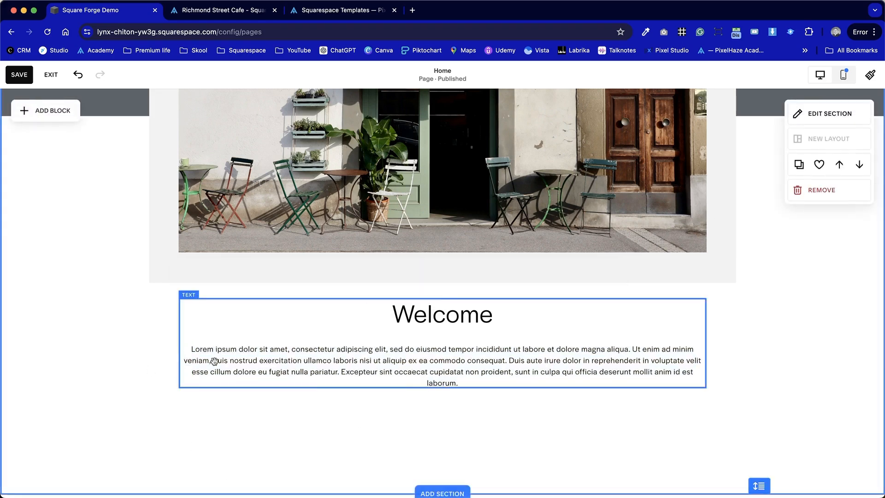
- Narrow the Welcome text block by one column on each side
click(186, 353)
drag(179, 343, 209, 342)
drag(706, 342, 671, 340)
click(718, 347)
- Compare the Home page's hero section with the Richmond Street Cafe template's hero design
scroll(717, 349, up, 5)
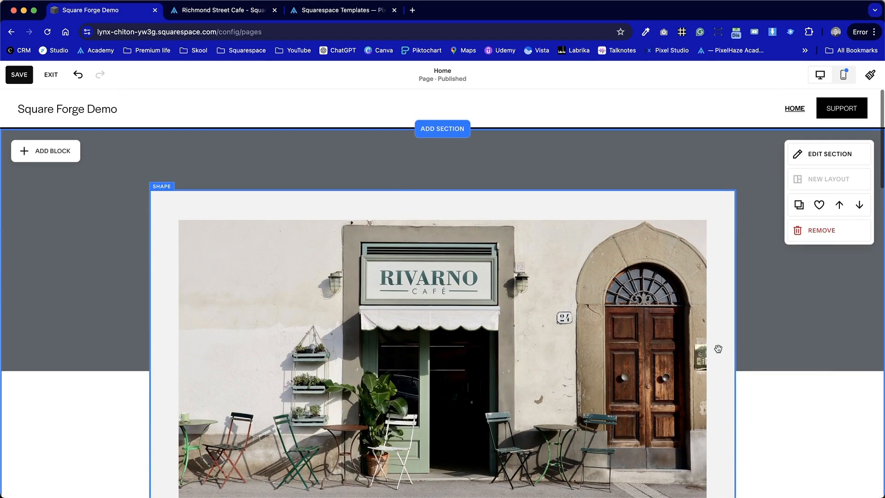
scroll(777, 387, down, 5)
scroll(776, 385, up, 5)
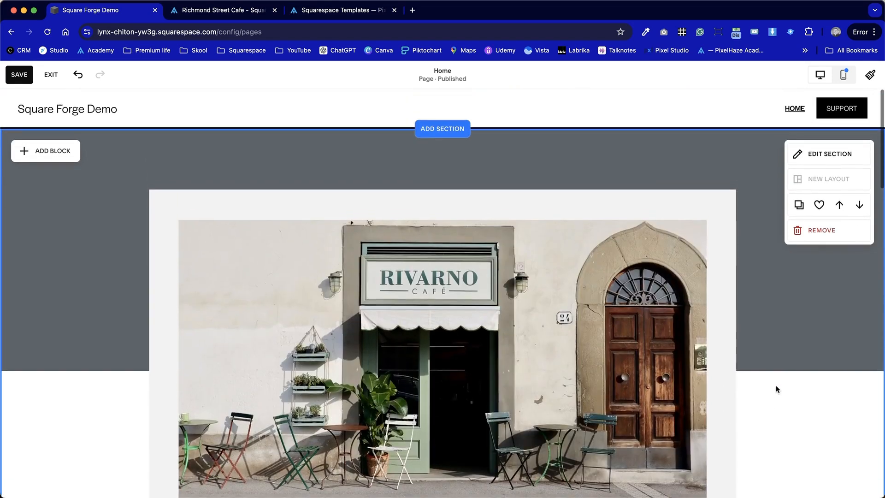
key(ctrl+Tab)
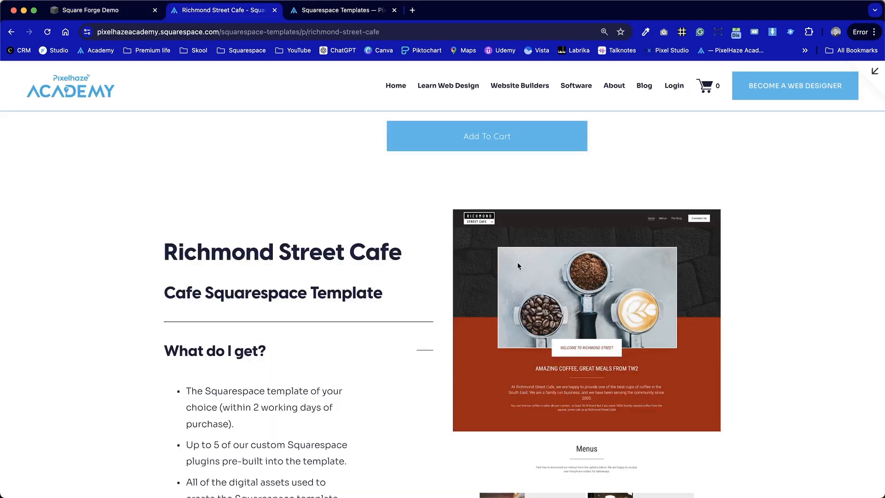
scroll(518, 262, up, 8)
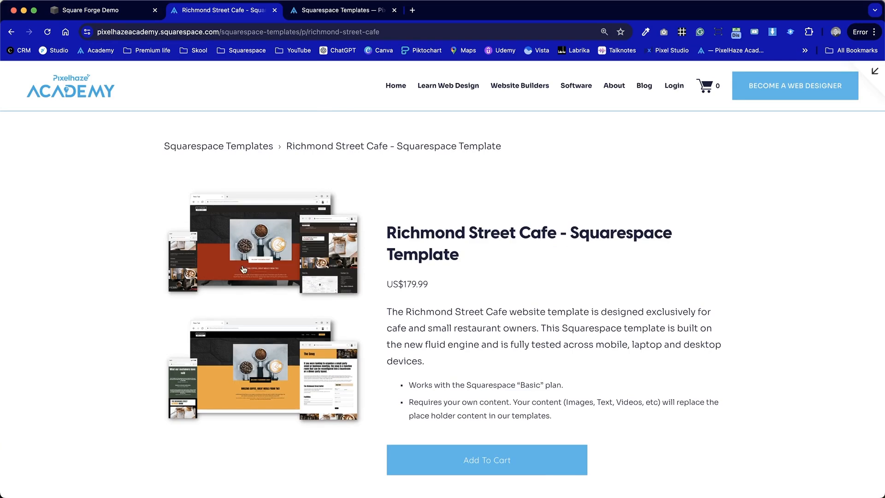
scroll(244, 270, down, 8)
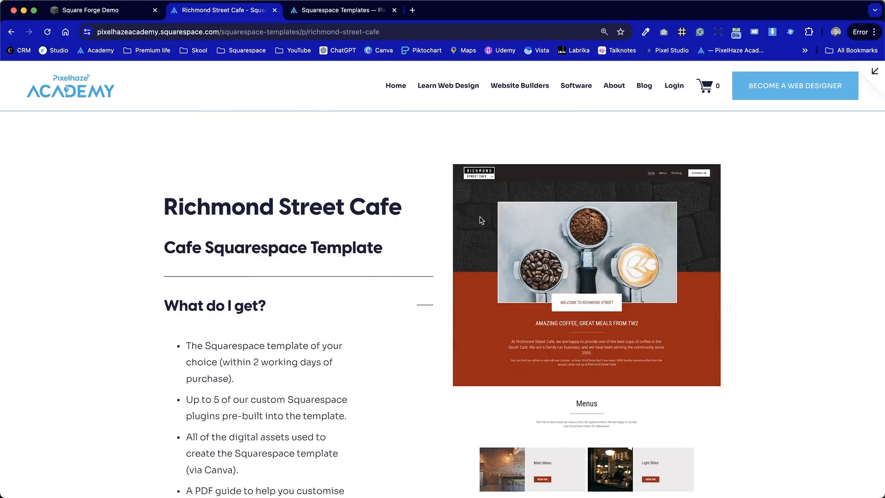
key(ctrl+shift+Tab)
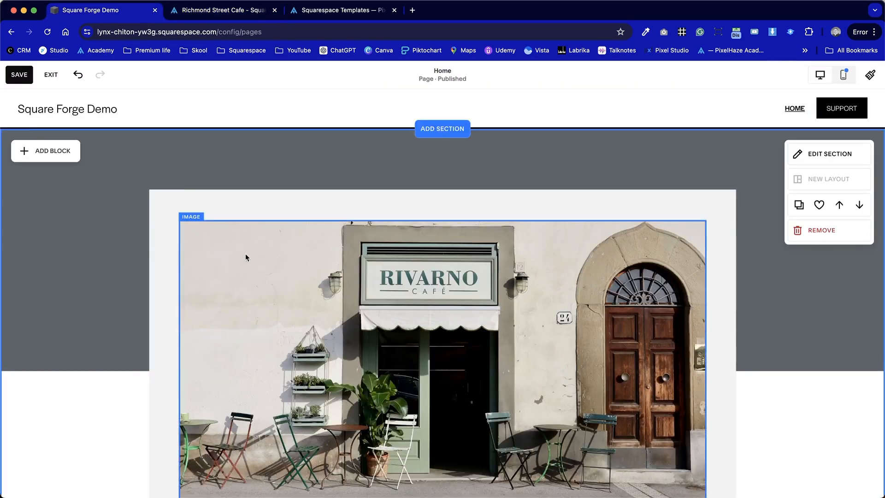
- Start replacing the dark grey image behind the hero photo and search the free images for "render stone"
click(80, 200)
double_click(649, 156)
drag(790, 144, 502, 143)
click(448, 229)
text(render s)
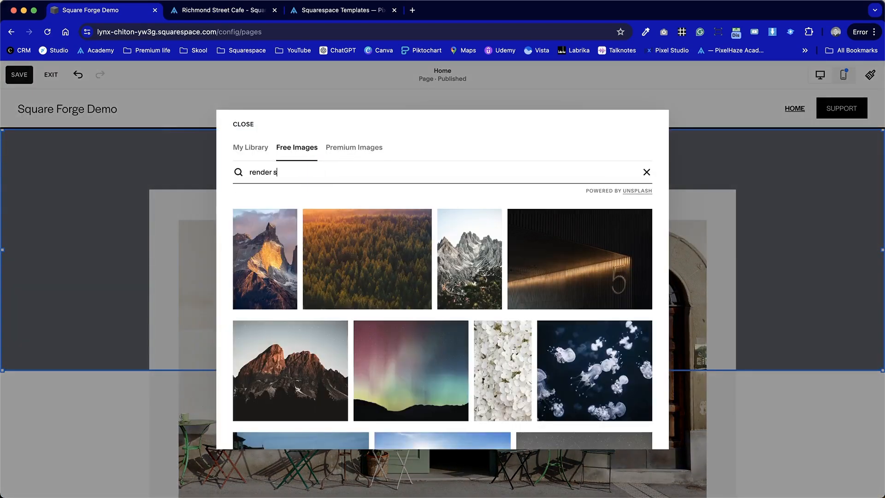
text(tone)
scroll(353, 308, down, 5)
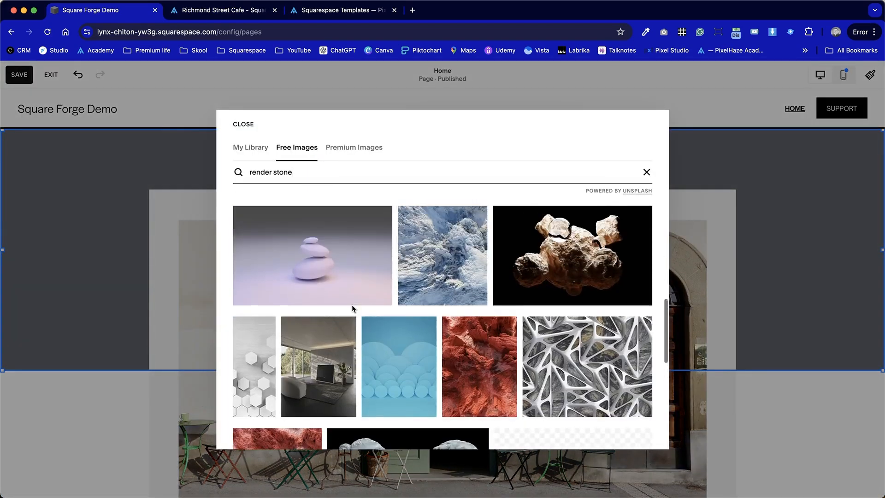
scroll(353, 309, down, 5)
- Search the free images for "wall" and use the plain grey textured plaster picture as the hero's background image
key(super+a)
text(wall)
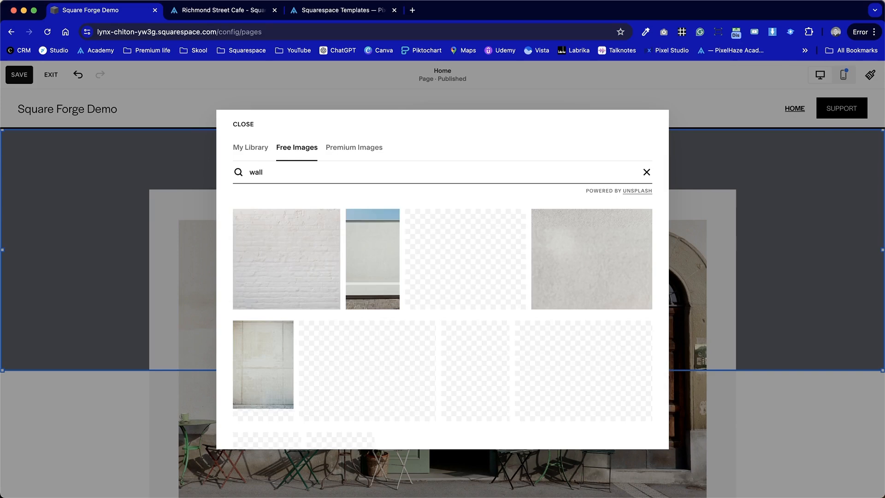
click(612, 237)
click(306, 409)
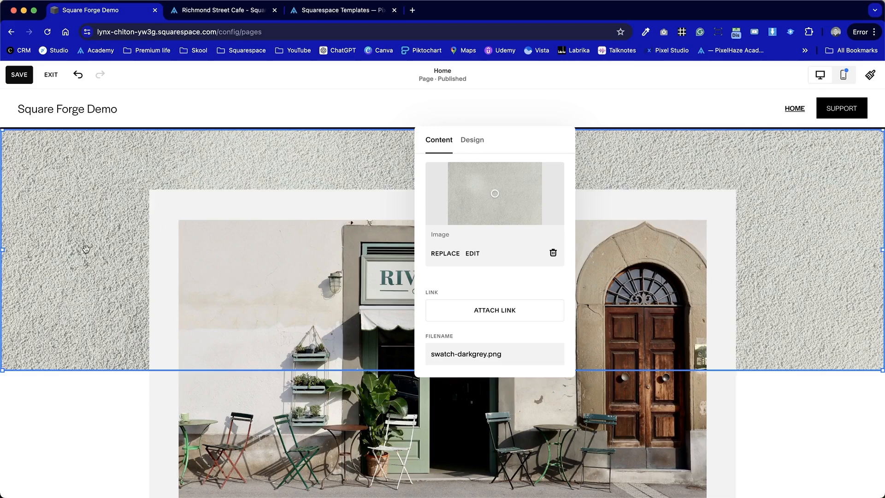
- Edit the wall image and crop it with the Custom ratio to a wide, shallow strip across its full width
click(473, 254)
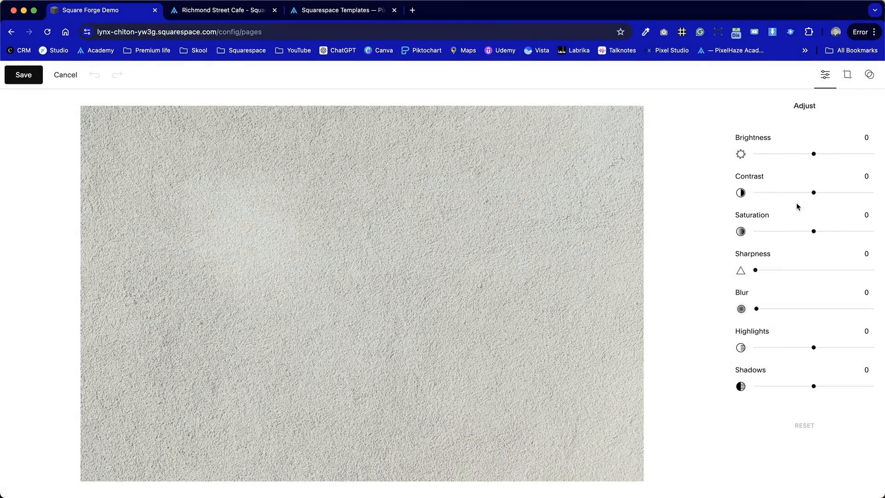
click(849, 80)
click(837, 230)
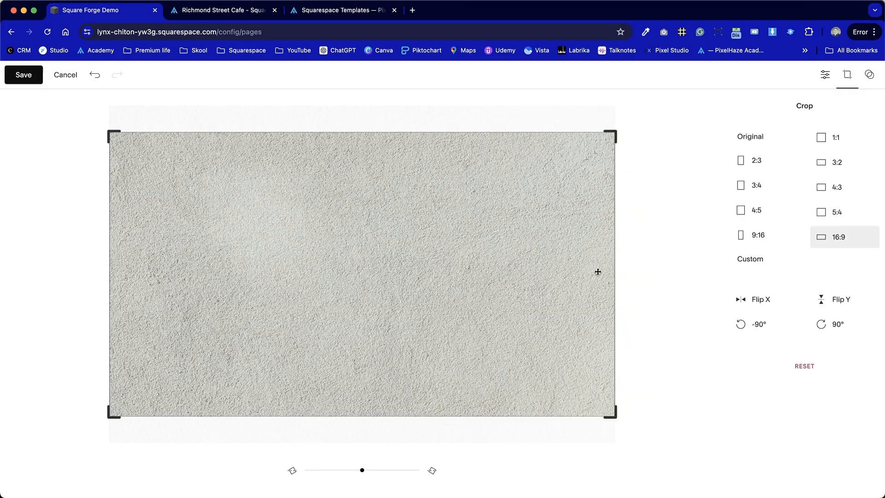
click(736, 258)
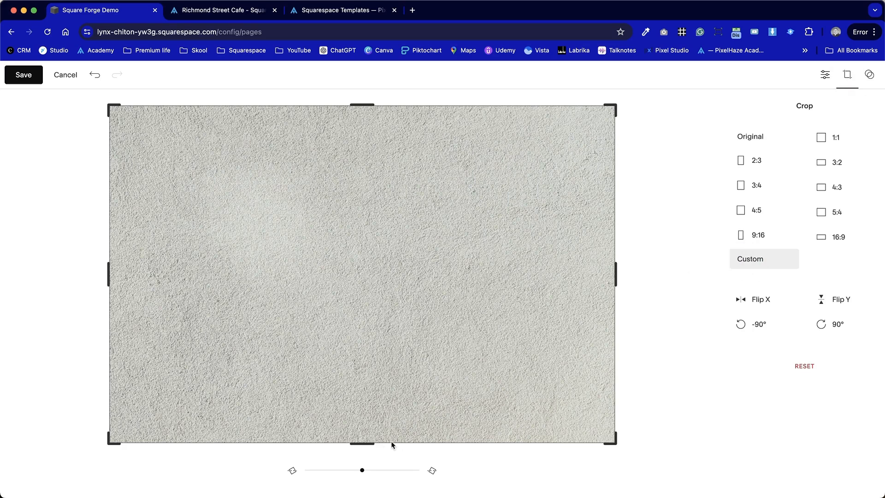
drag(374, 442, 392, 298)
drag(364, 443, 371, 297)
drag(388, 236, 387, 279)
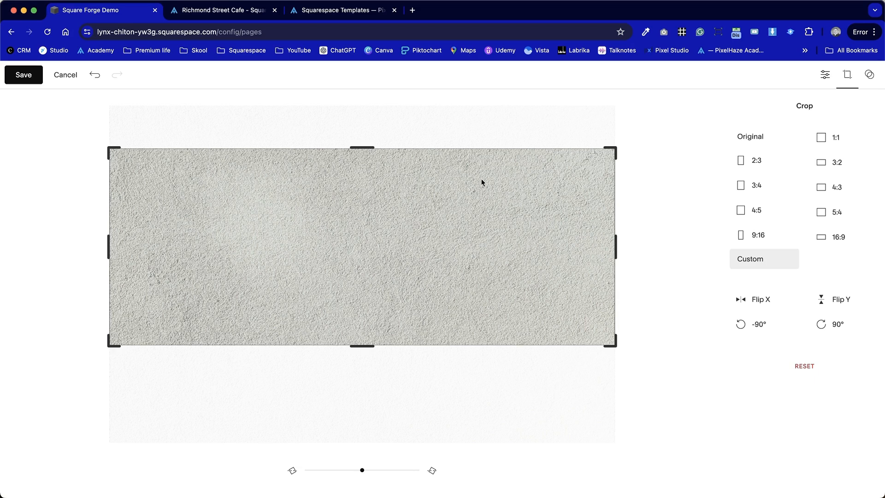
- Apply the Savannah filter to the wall image at 32% strength
click(825, 75)
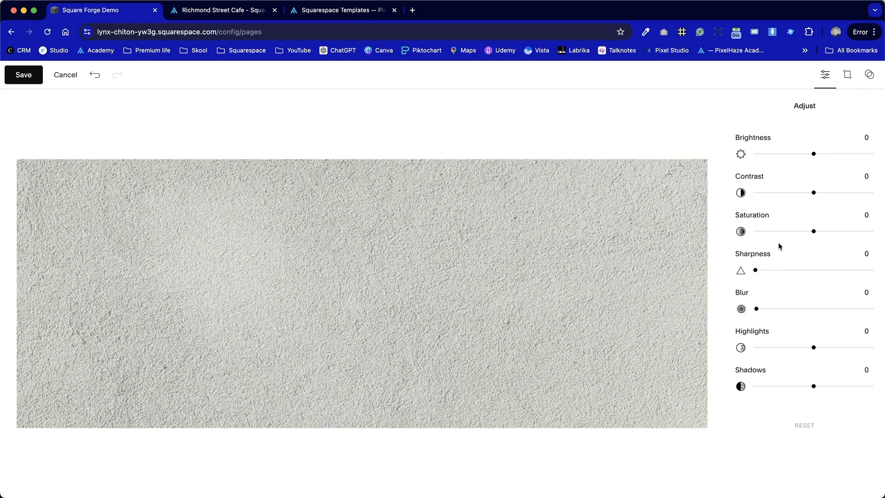
click(867, 76)
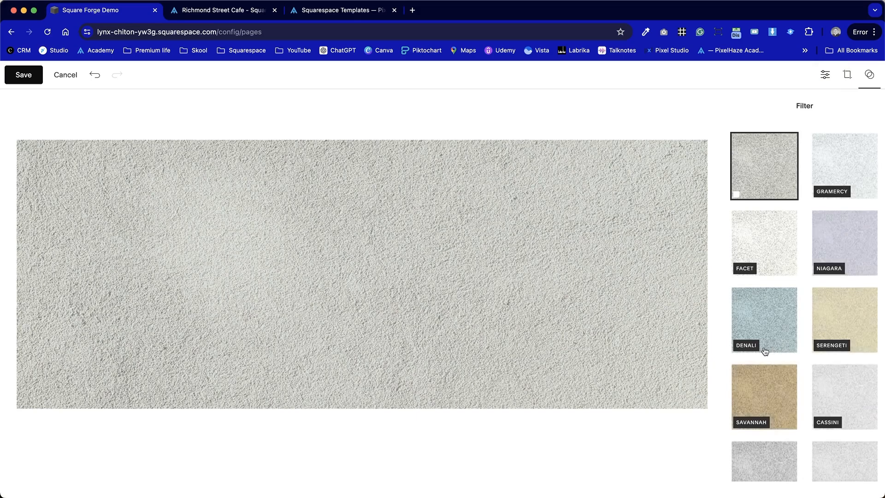
scroll(779, 355, down, 2)
click(786, 356)
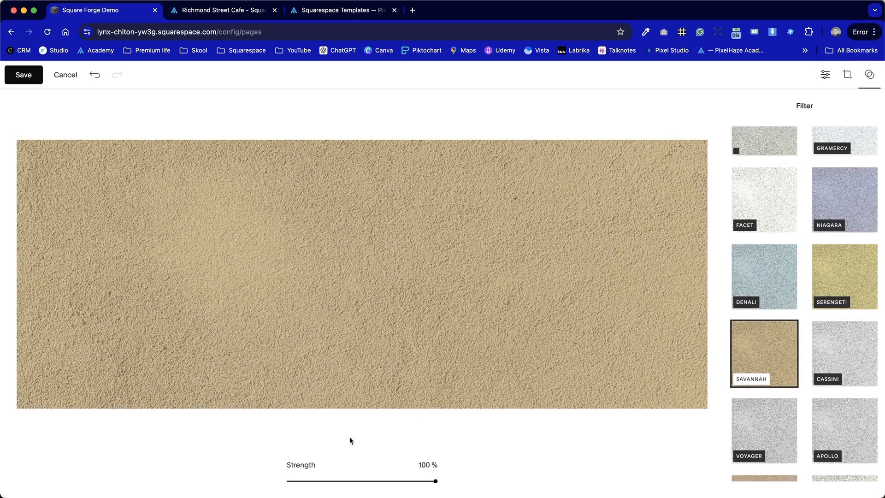
drag(435, 481, 336, 481)
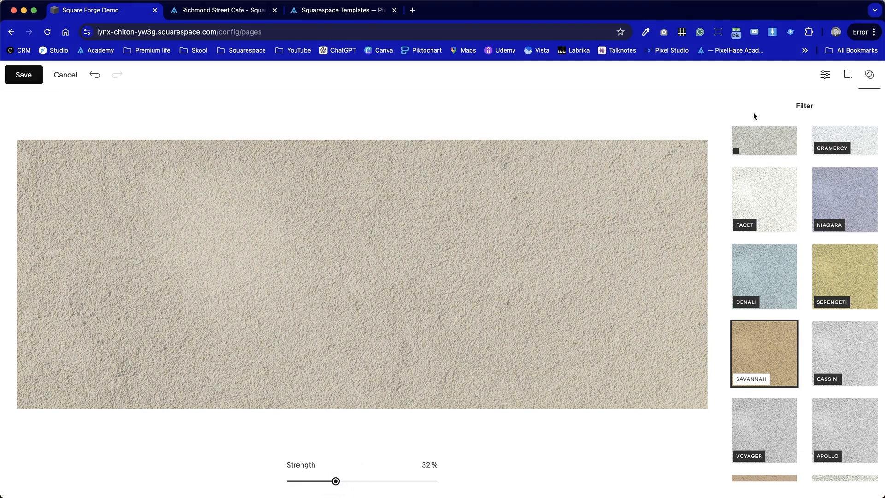
- Set the wall image's brightness to 2, contrast to -24, highlights to -27 and shadows to 53, and save the edits permanently
click(833, 74)
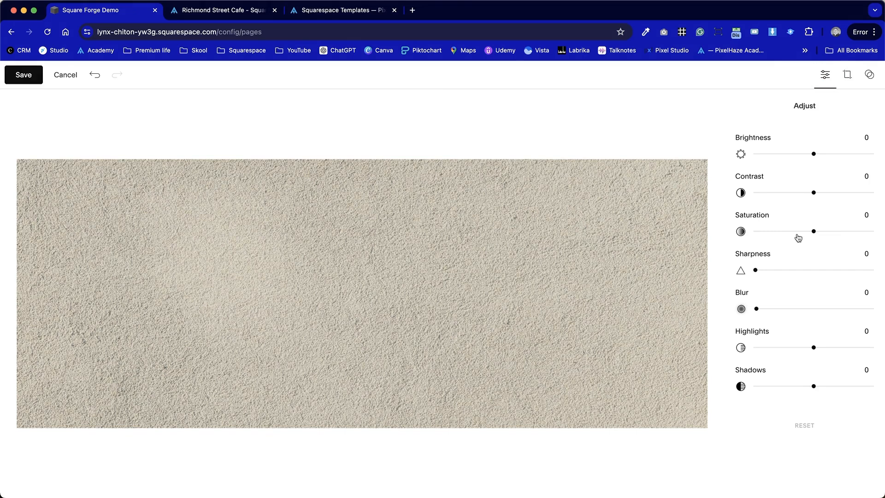
mouse_move(810, 195)
mouse_down()
mouse_move(782, 192)
mouse_move(801, 192)
mouse_up()
drag(813, 153, 808, 154)
mouse_move(802, 192)
mouse_down()
mouse_move(790, 187)
mouse_move(799, 192)
mouse_up()
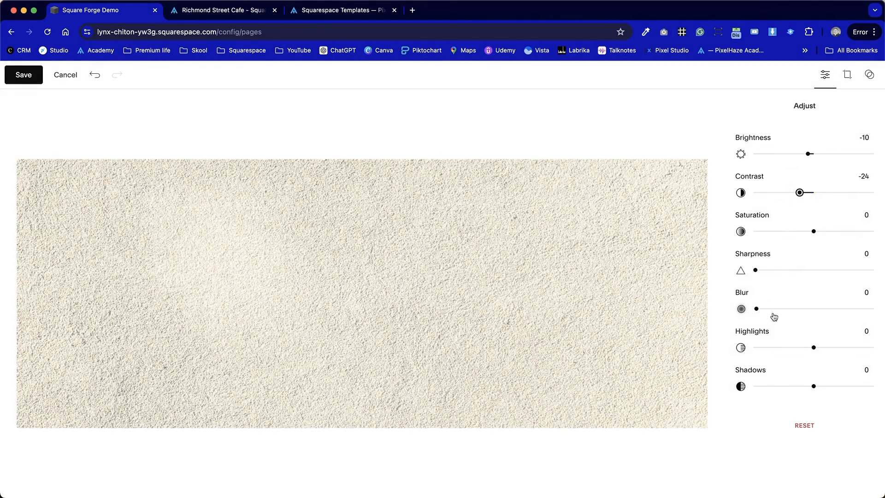
mouse_move(808, 347)
mouse_down()
mouse_move(790, 347)
mouse_move(798, 347)
mouse_up()
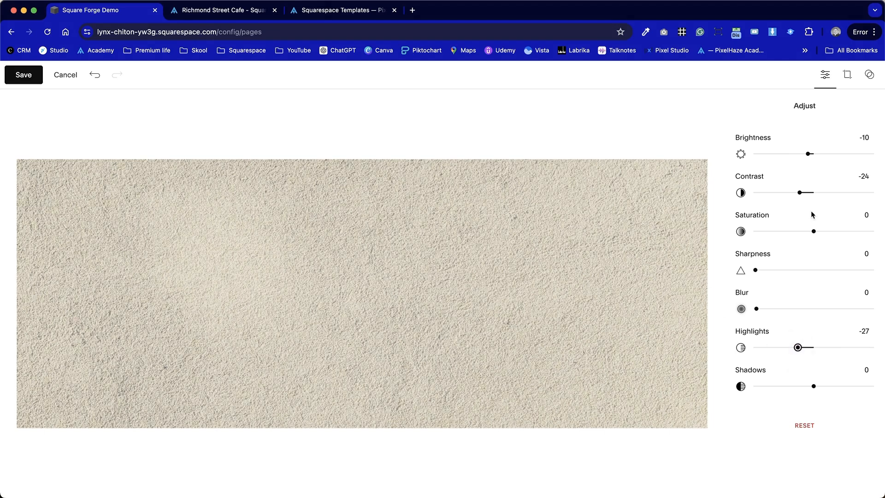
drag(808, 153, 808, 154)
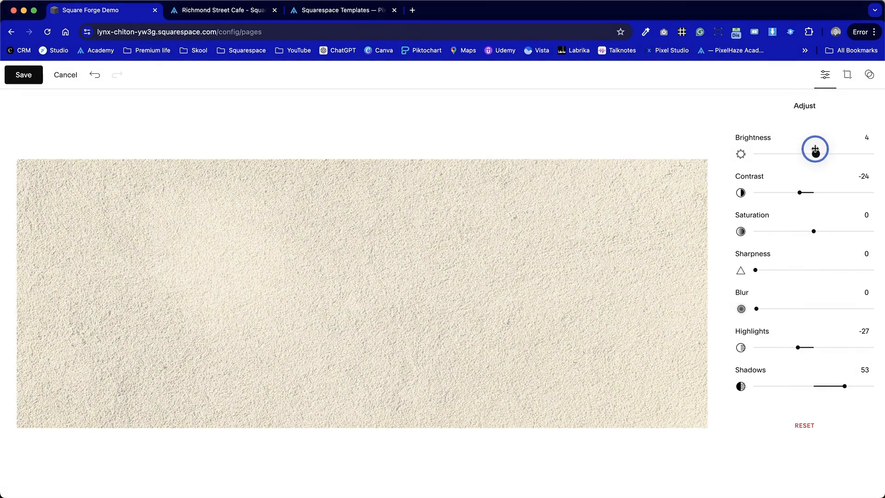
click(13, 74)
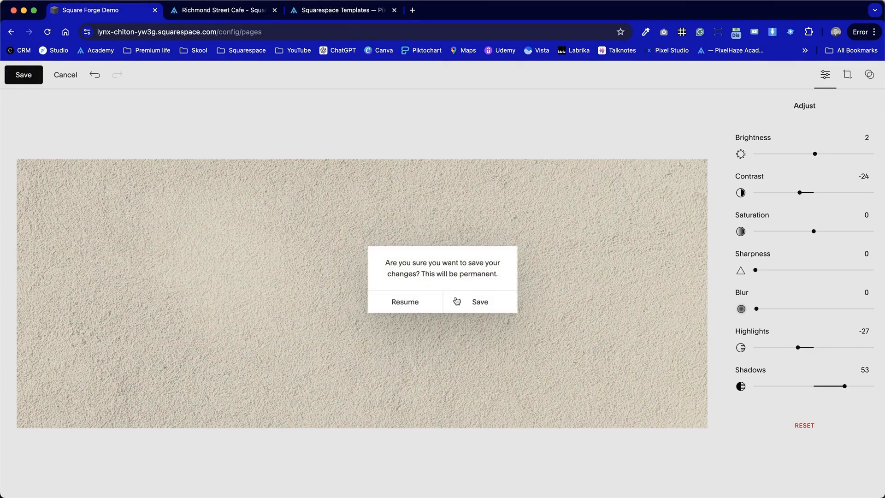
click(472, 302)
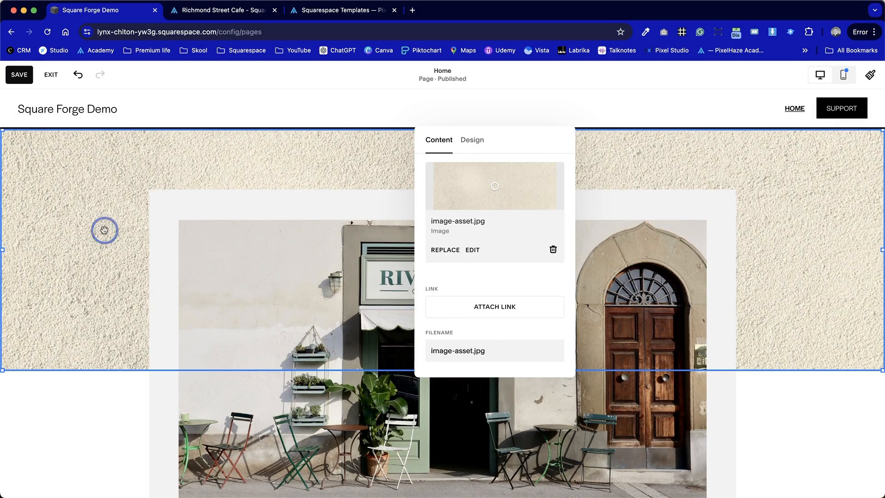
click(112, 394)
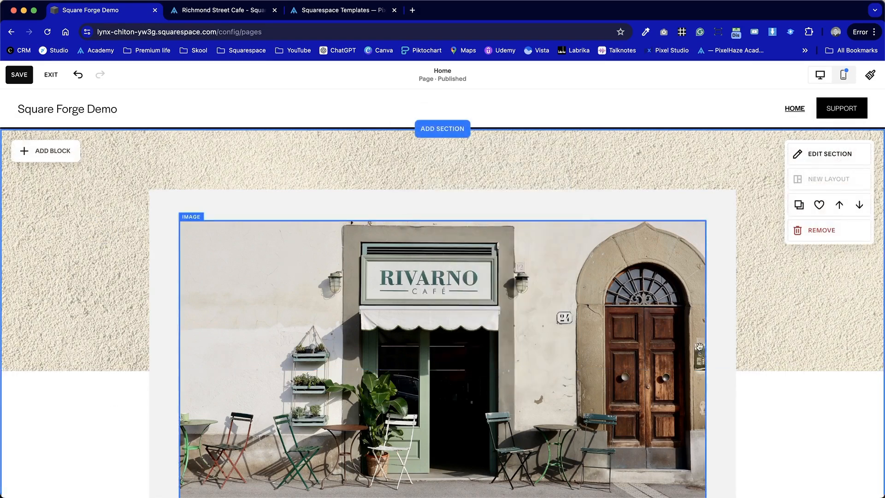
- Review the updated hero section down to the Welcome text and compare it with the Richmond Street Cafe template
scroll(781, 419, down, 3)
scroll(781, 419, up, 3)
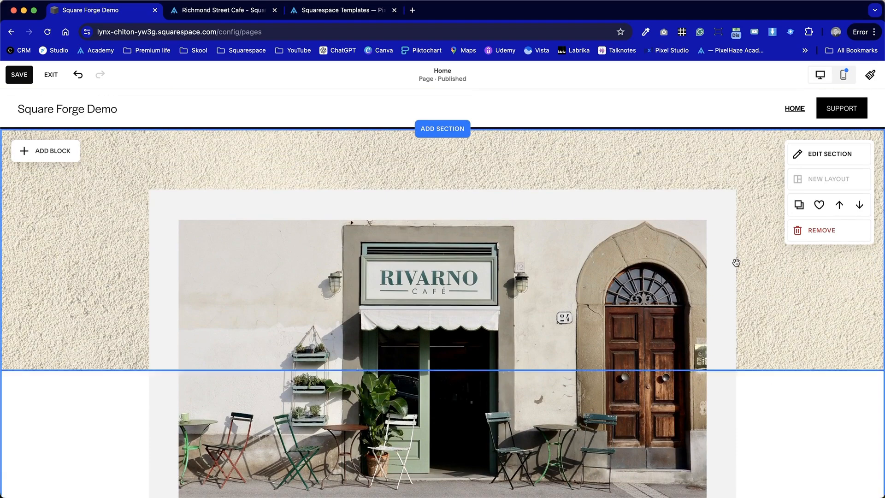
scroll(655, 236, down, 5)
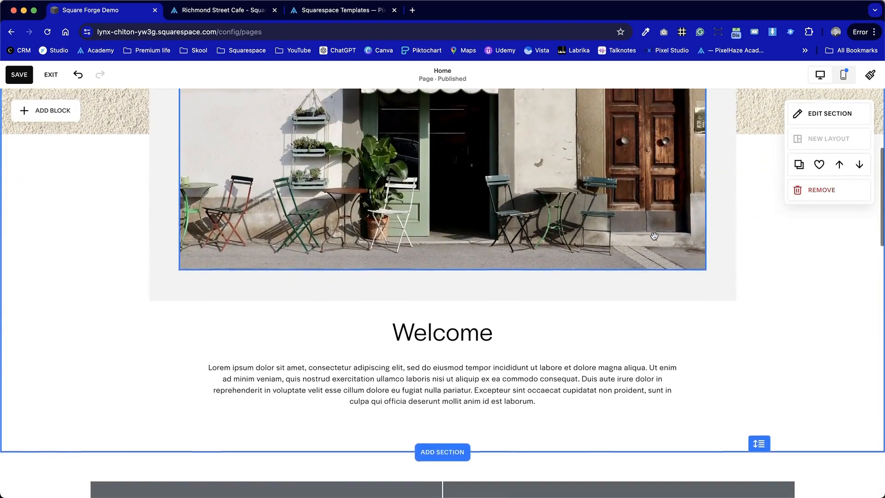
scroll(654, 236, up, 4)
scroll(654, 236, up, 1)
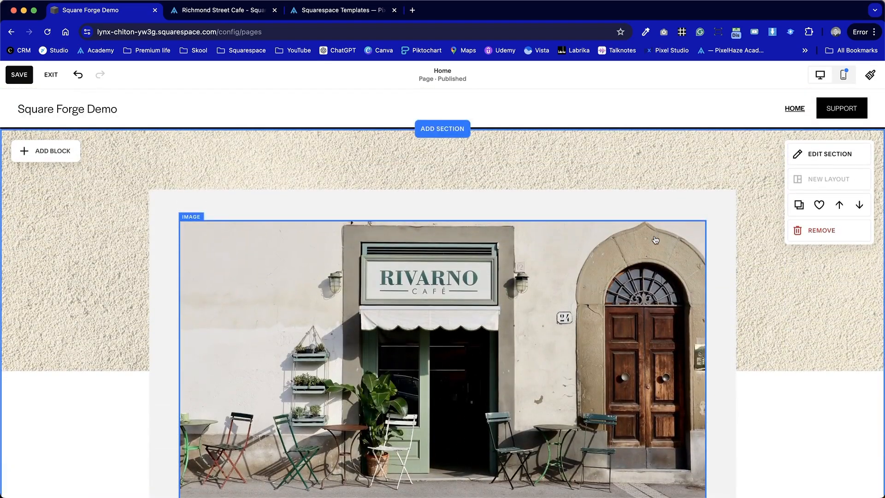
key(ctrl+Tab)
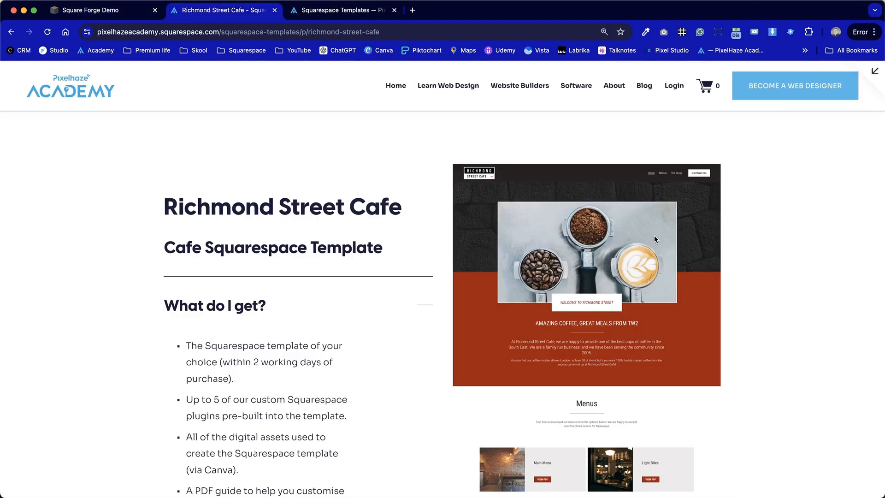
key(ctrl+shift+Tab)
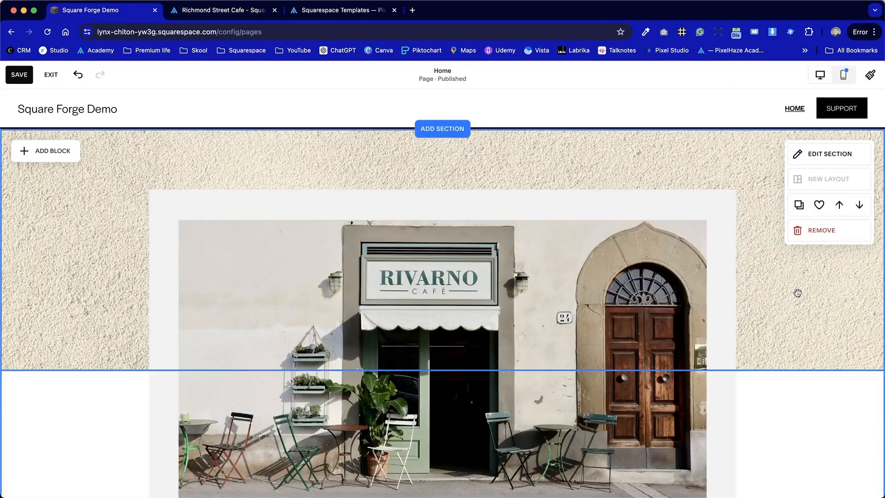
scroll(825, 285, down, 5)
scroll(825, 284, down, 3)
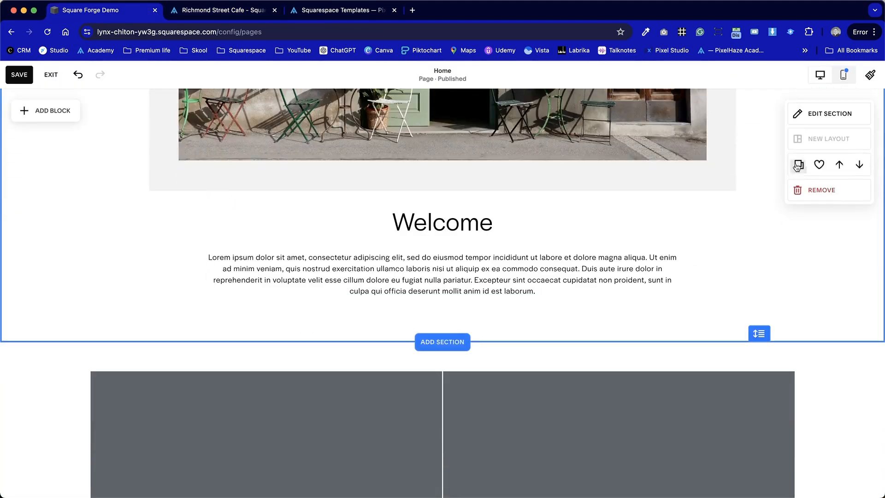
- In the mobile layout, resize the grey shape to full screen width, spanning from above the café image to just below it
click(844, 74)
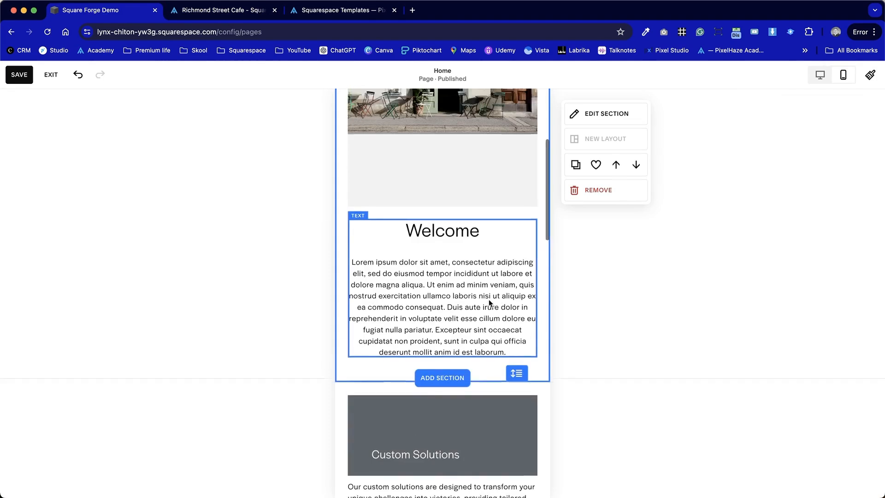
click(437, 339)
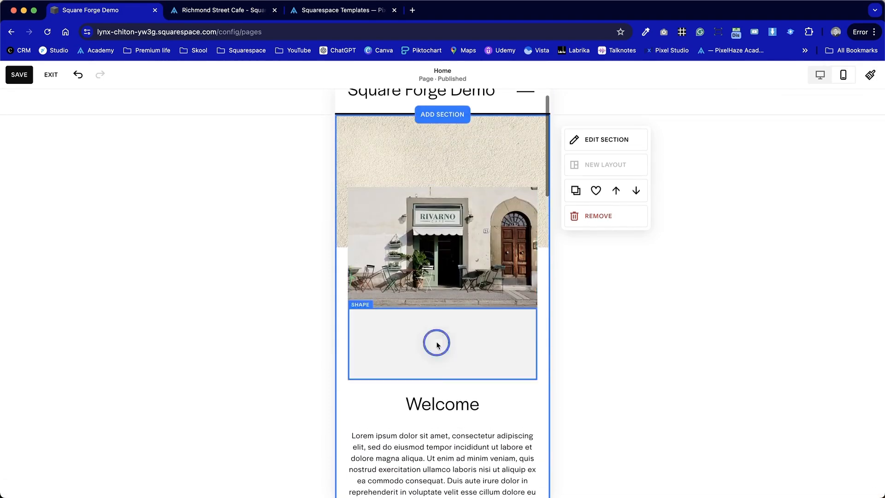
drag(444, 306, 444, 163)
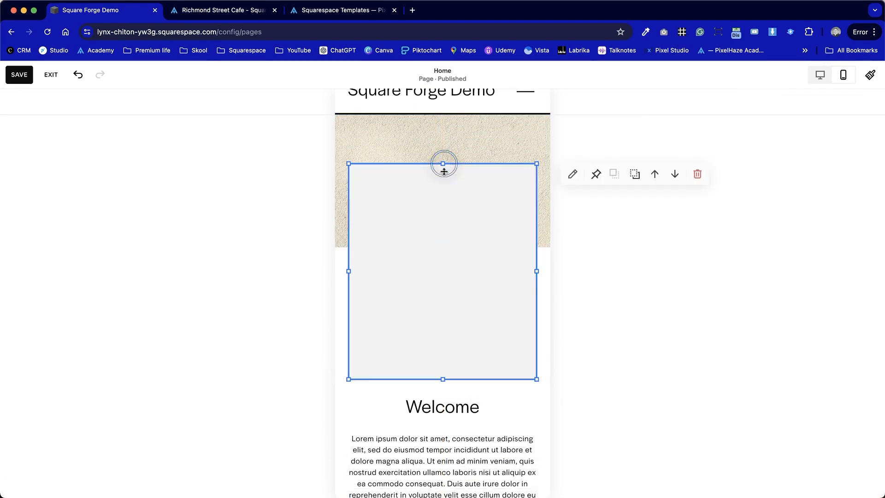
drag(355, 267, 332, 271)
drag(571, 299, 549, 268)
drag(445, 380, 444, 331)
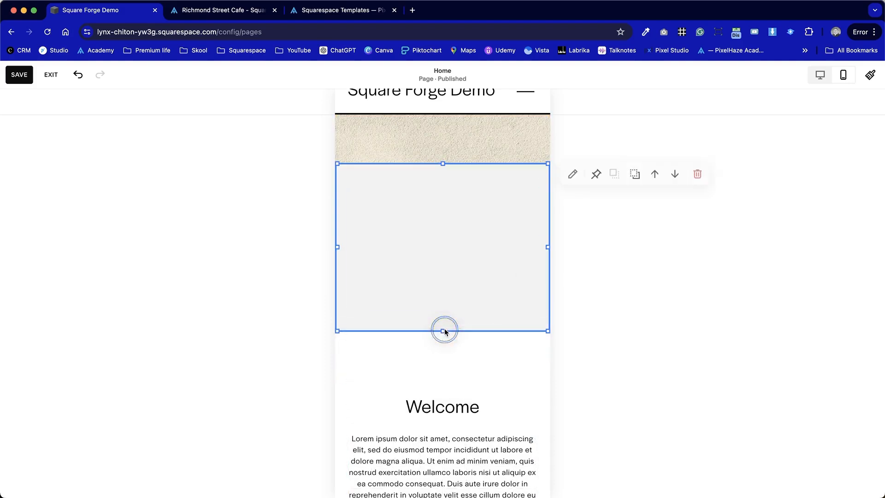
- Send the grey shape backward so that it sits behind the café image in the mobile layout
click(639, 174)
click(456, 369)
scroll(457, 369, down, 4)
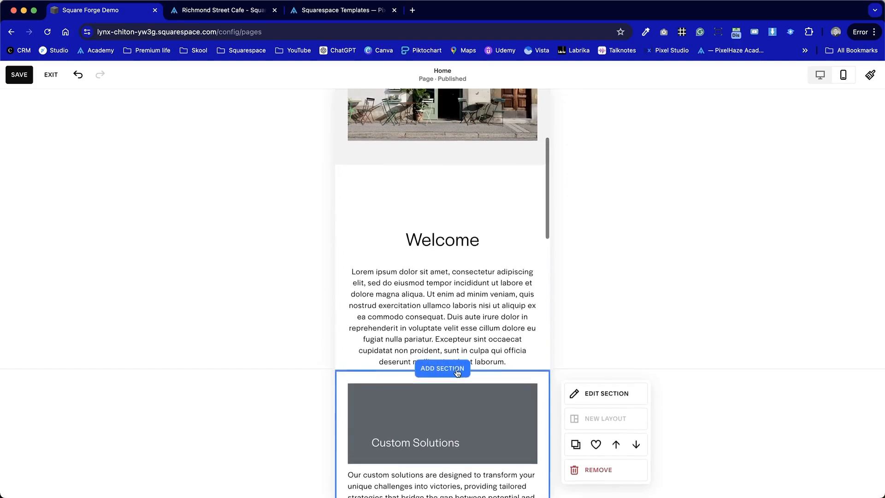
- Move the mobile Welcome text up to just below the grey shape, closing the gap above it
scroll(457, 371, up, 1)
drag(454, 331, 453, 286)
click(456, 364)
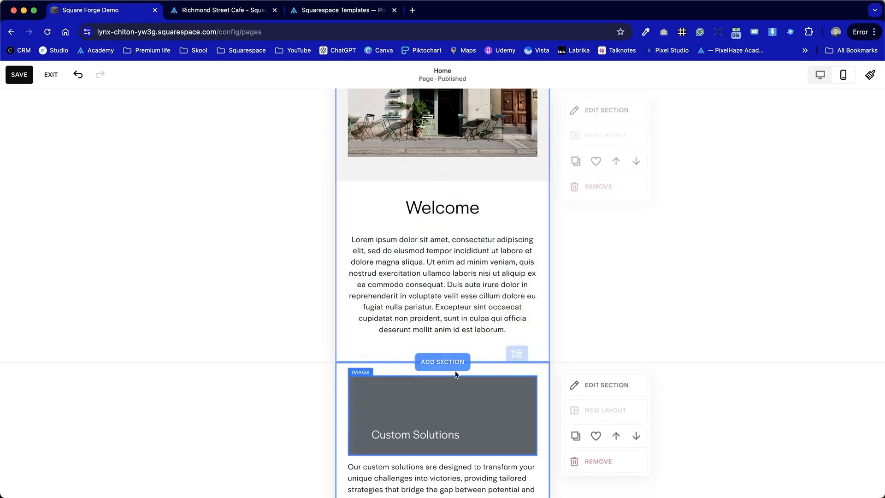
scroll(352, 371, down, 4)
scroll(364, 368, up, 3)
click(381, 285)
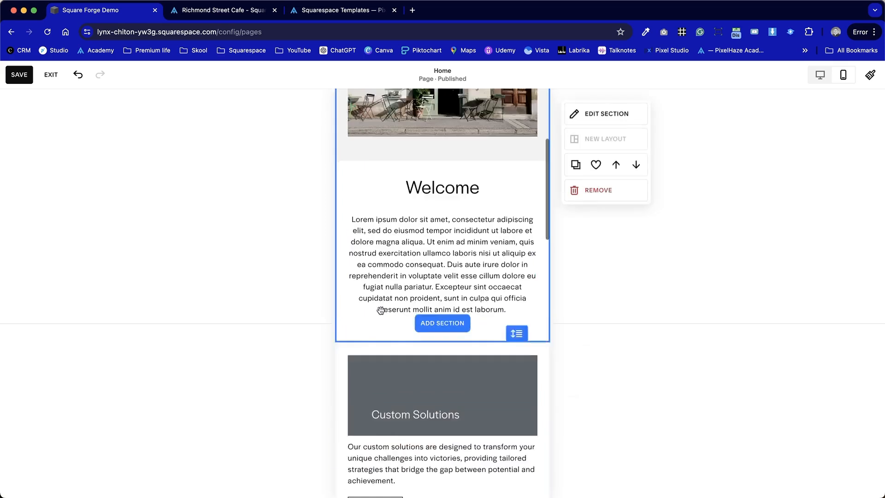
scroll(382, 286, up, 5)
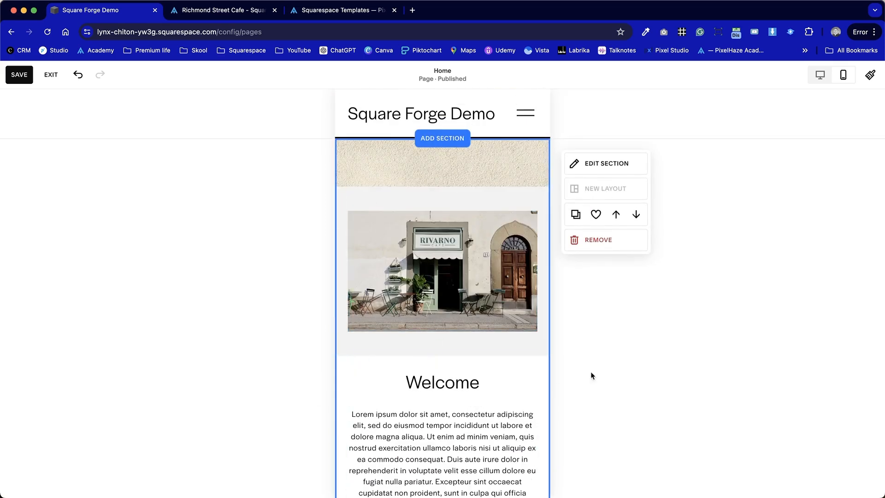
- Select the café image and grey shape together and shrink them from both sides, leaving equal margins within the mobile screen width
click(524, 304)
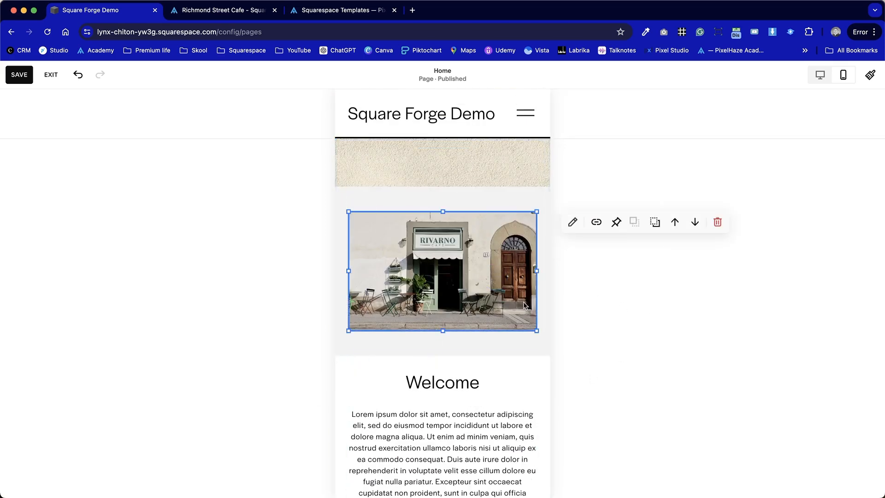
click(546, 353)
drag(549, 355, 530, 337)
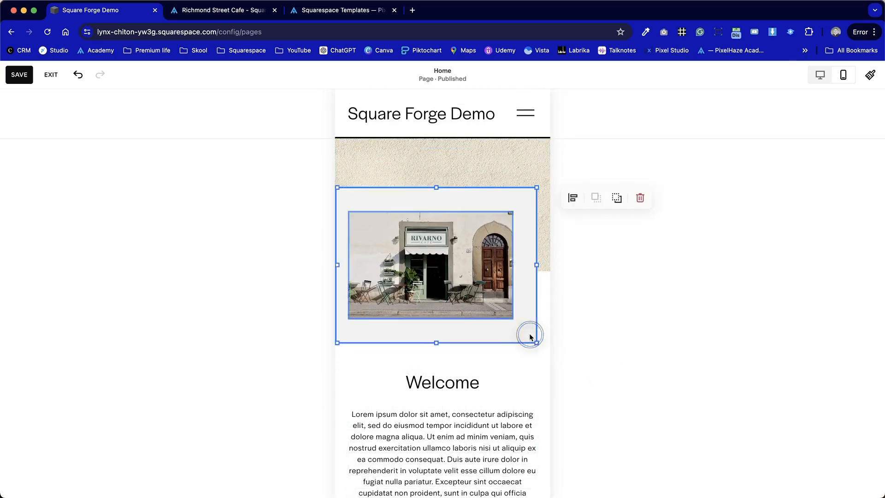
drag(338, 341, 350, 332)
click(344, 355)
- Move the café image and grey shape up over the wall background, and place the Welcome text directly beneath them
triple_click(481, 412)
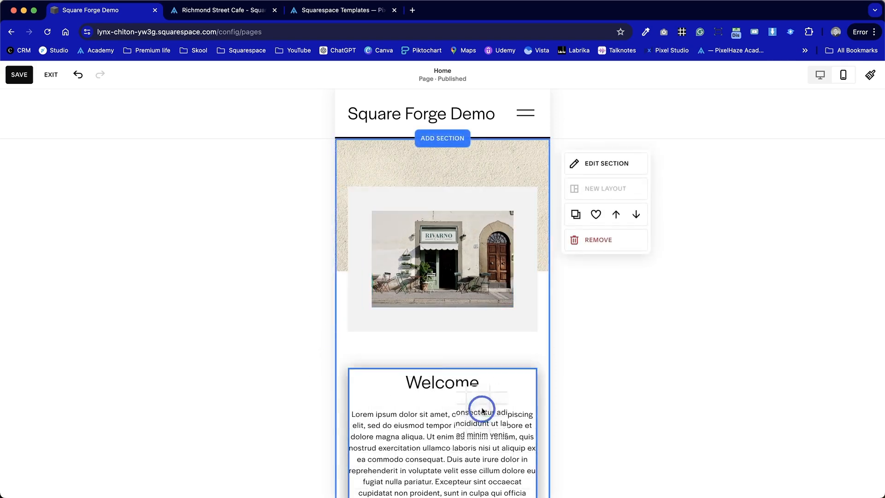
click(536, 348)
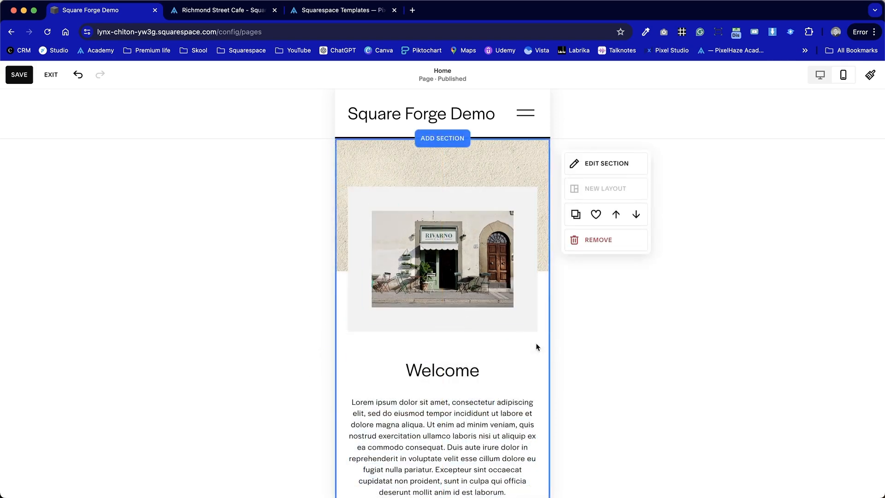
mouse_move(474, 286)
mouse_down()
mouse_move(477, 298)
mouse_move(476, 281)
mouse_up()
click(495, 329)
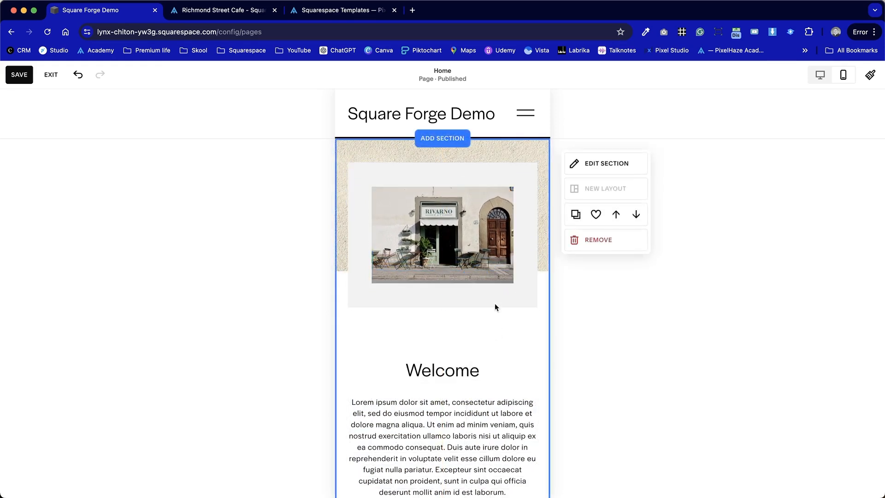
drag(426, 369, 427, 329)
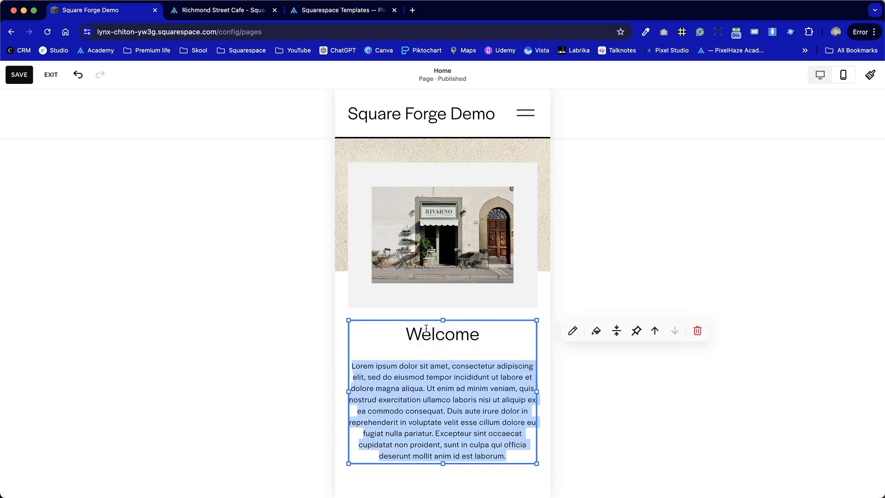
click(341, 293)
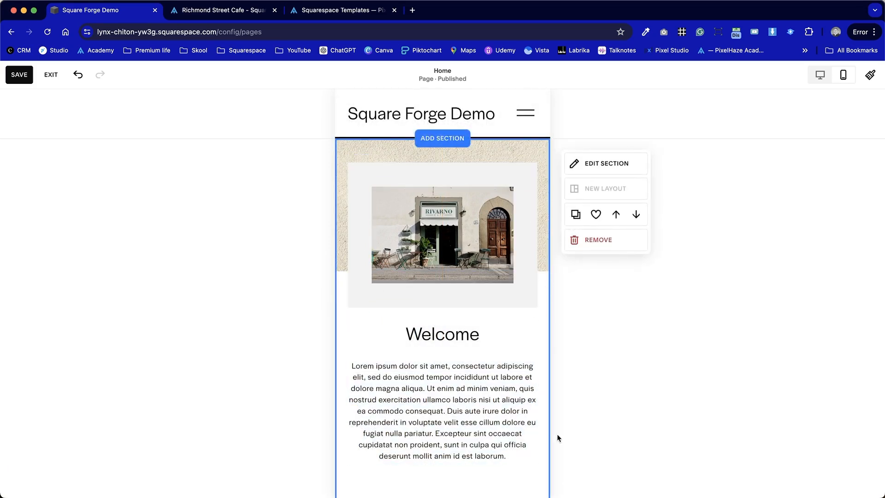
- Shorten the mobile hero section so that it ends just below the Welcome paragraph
scroll(510, 421, down, 5)
drag(516, 328, 516, 279)
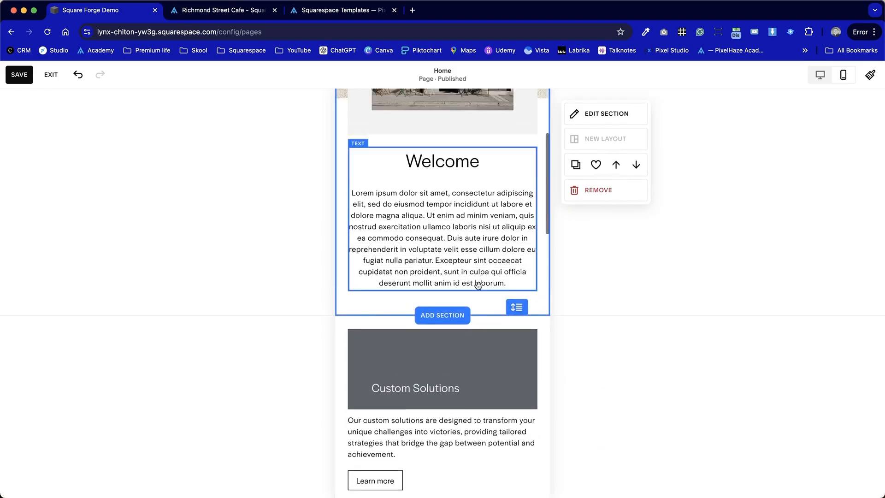
scroll(479, 285, up, 4)
- Switch to the desktop layout and review the hero, Welcome text and Custom Solutions section
click(820, 75)
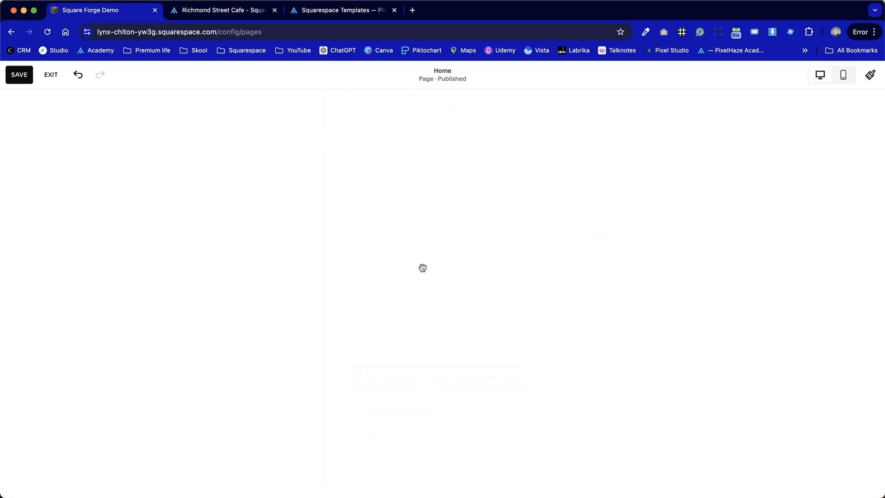
scroll(430, 291, down, 8)
scroll(431, 292, up, 6)
scroll(431, 291, up, 3)
scroll(432, 291, down, 8)
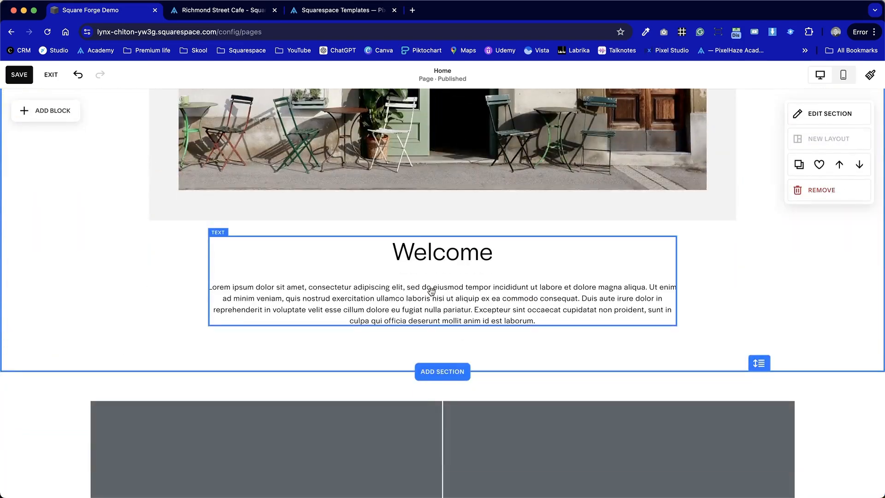
scroll(431, 291, down, 8)
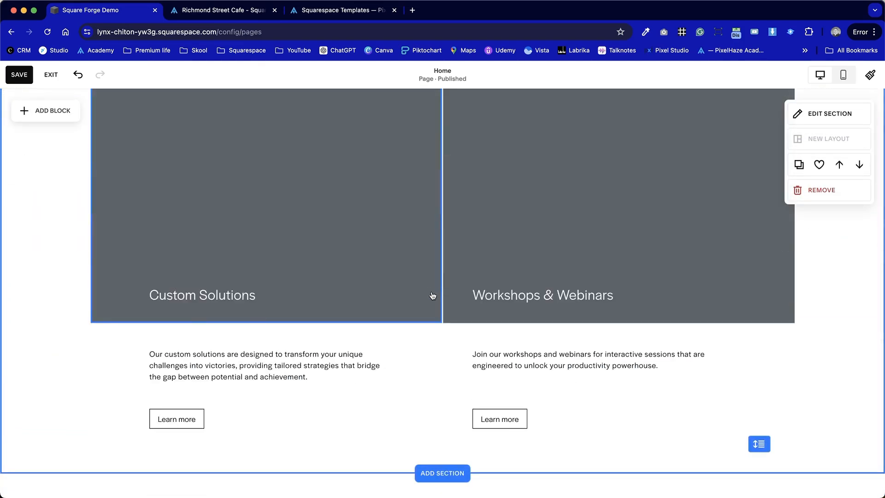
key(ctrl+Tab)
key(ctrl+shift+Tab)
scroll(432, 291, up, 8)
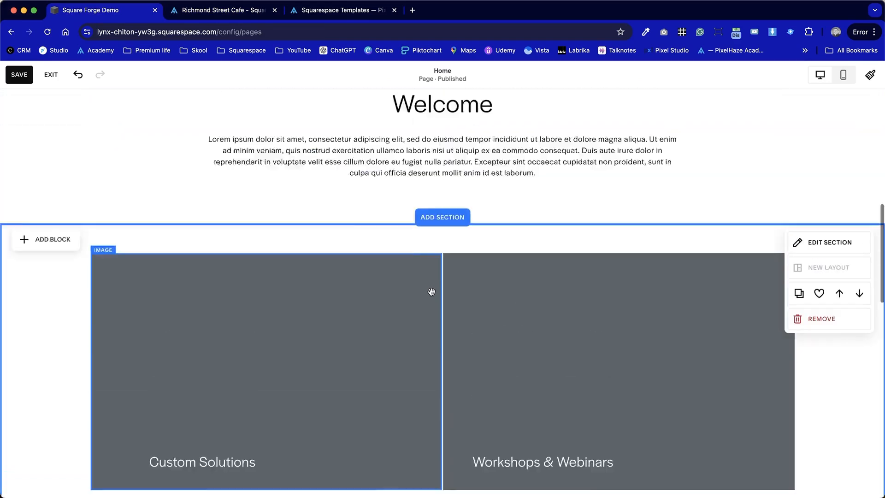
- Apply the Bright 2 color theme to the section with Custom Solutions and Workshops & Webinars
scroll(148, 353, down, 8)
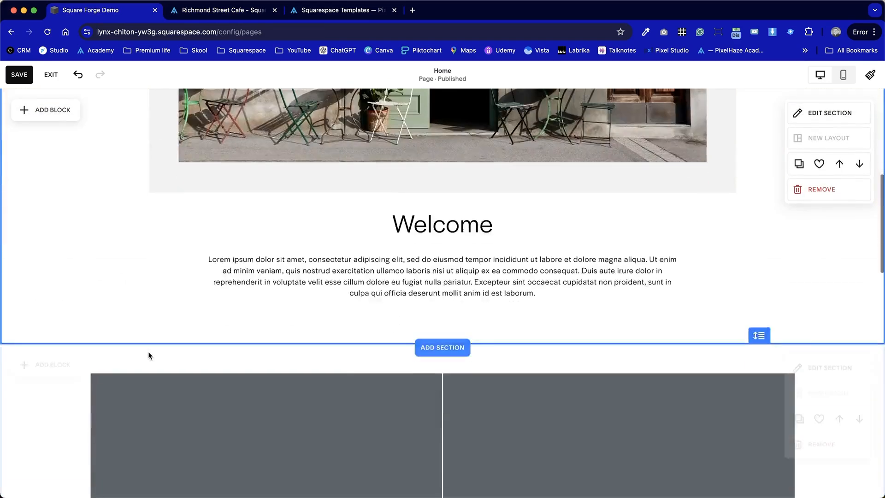
click(842, 114)
click(820, 146)
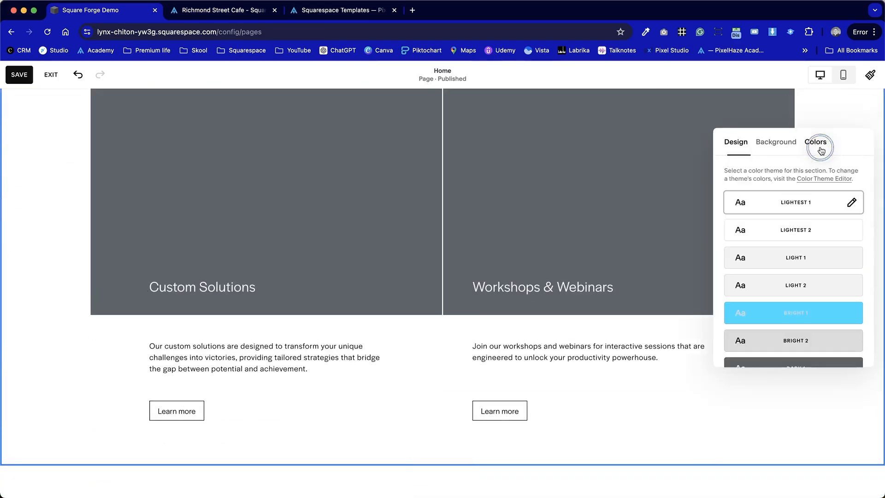
click(802, 346)
scroll(800, 347, down, 3)
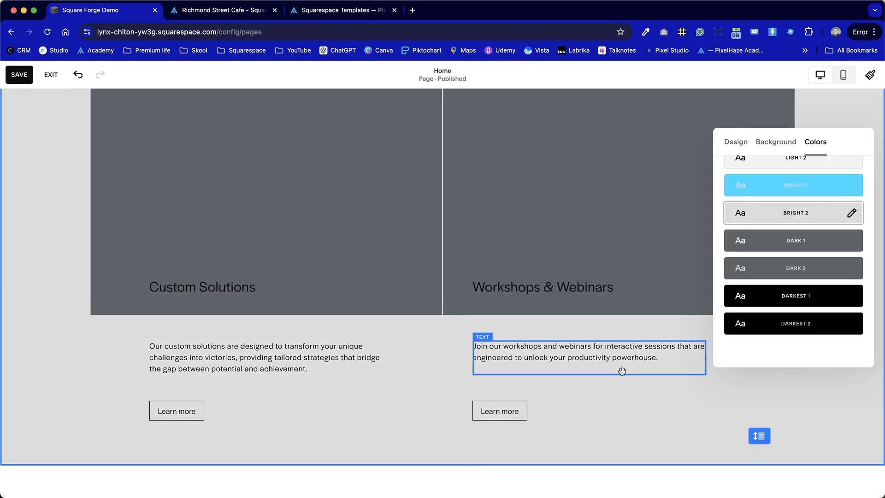
scroll(622, 369, up, 5)
scroll(622, 372, down, 5)
click(29, 263)
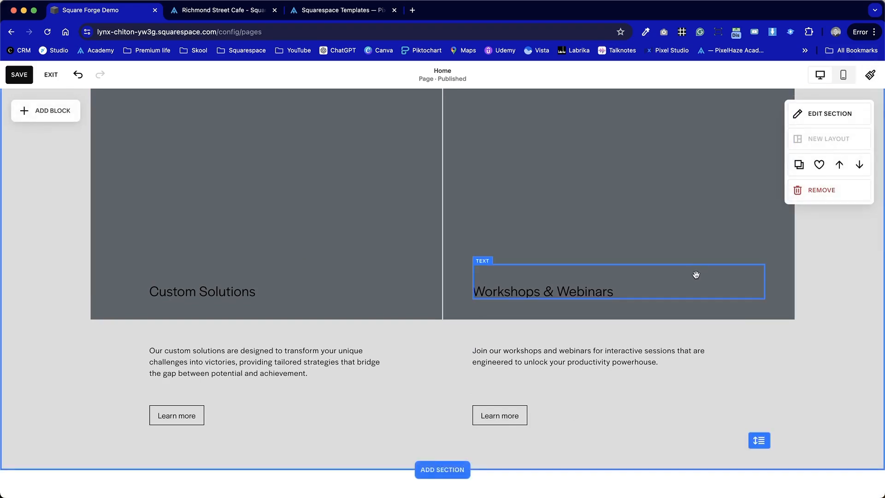
- Compare the Custom Solutions section with the Menus section of the Richmond Street Cafe template
scroll(696, 275, up, 2)
scroll(696, 274, down, 1)
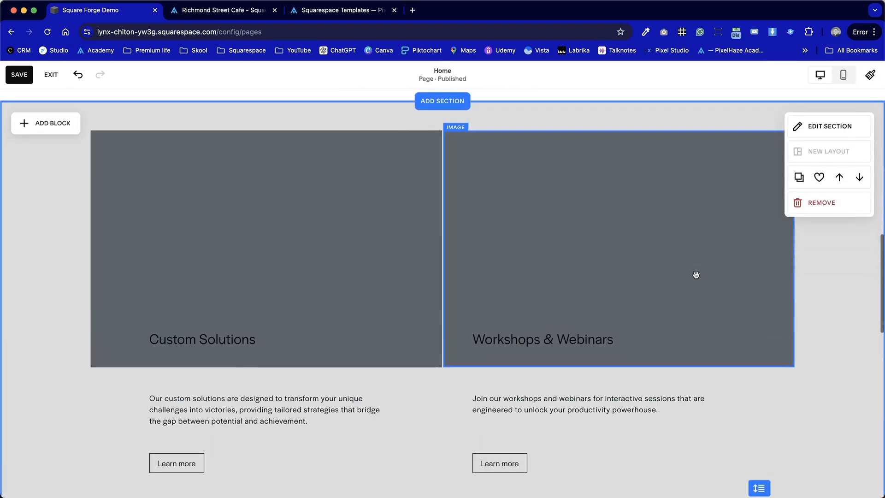
key(ctrl+Tab)
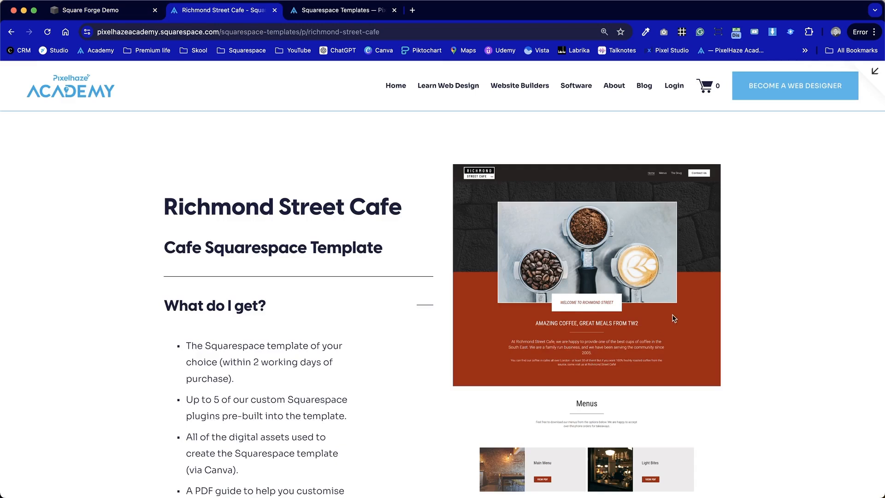
scroll(674, 318, down, 3)
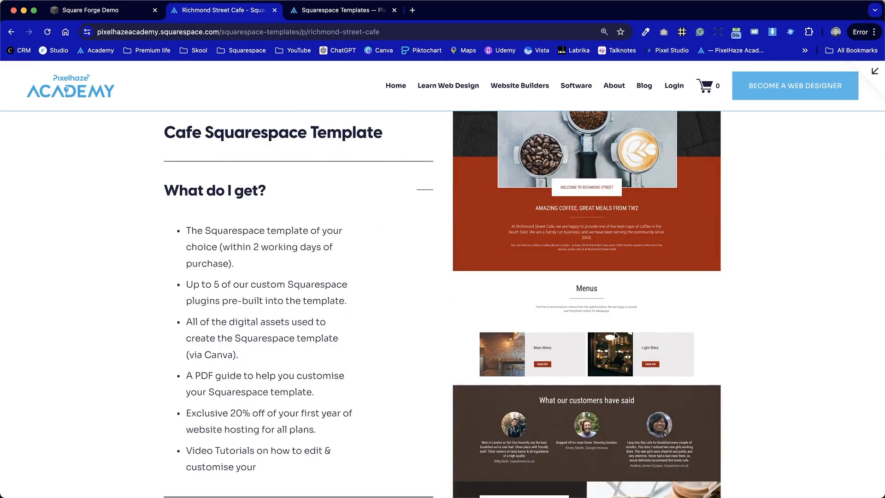
key(ctrl+shift+Tab)
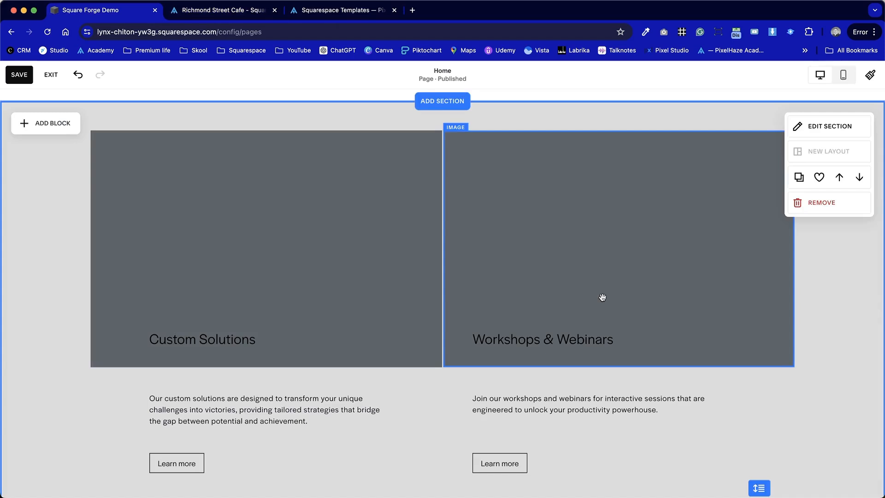
- Shrink the Custom Solutions and Workshops & Webinars images to about half their width and two-thirds of their height
click(432, 323)
drag(439, 250, 265, 249)
drag(181, 368, 182, 285)
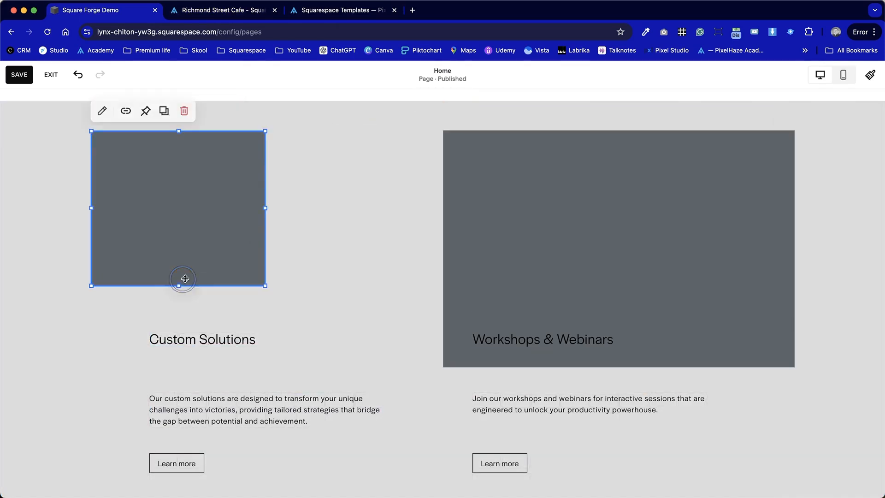
click(342, 235)
click(680, 296)
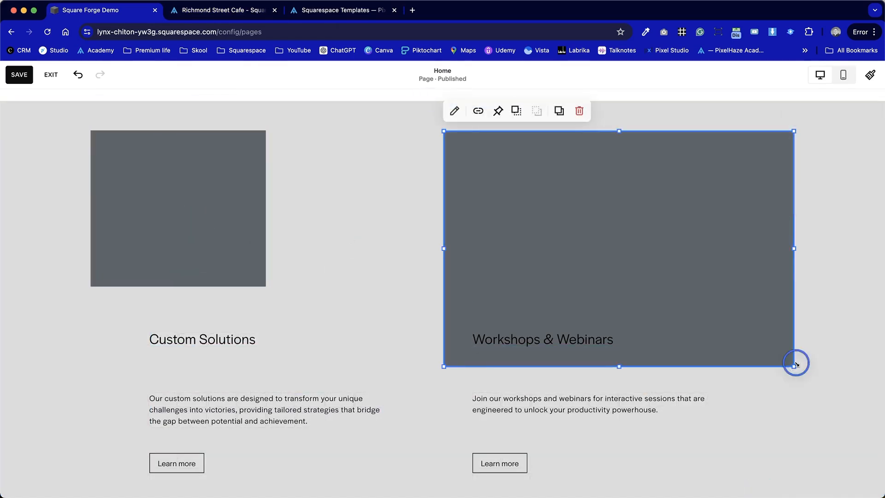
drag(794, 366, 619, 286)
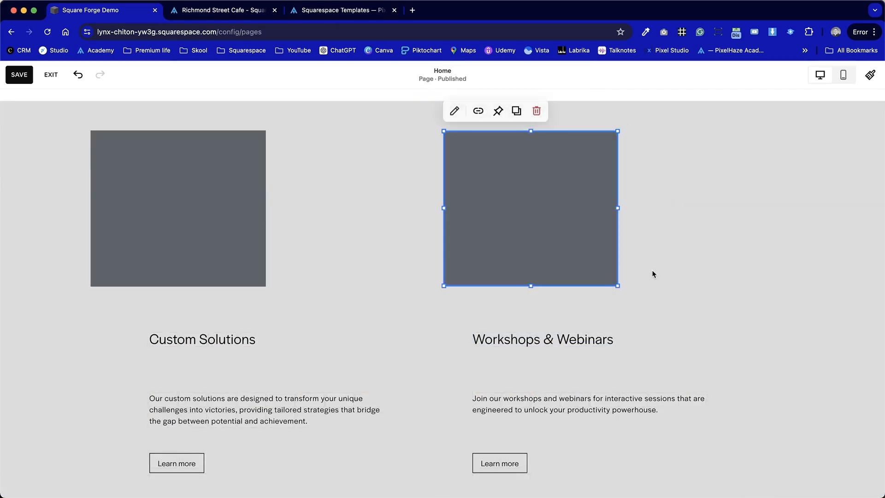
click(650, 277)
- Move the Custom Solutions heading beside its image, and shrink both section images slightly to the same smaller size
drag(220, 340, 346, 175)
click(306, 228)
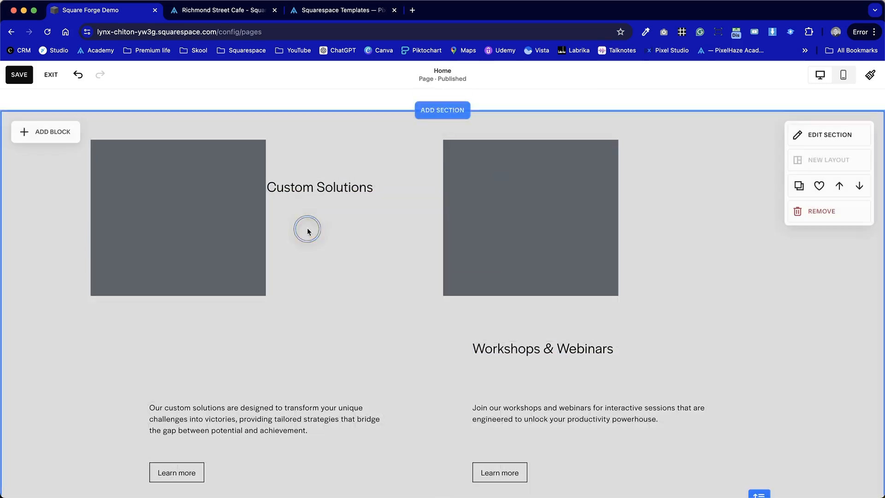
click(538, 215)
drag(620, 295, 586, 269)
click(251, 268)
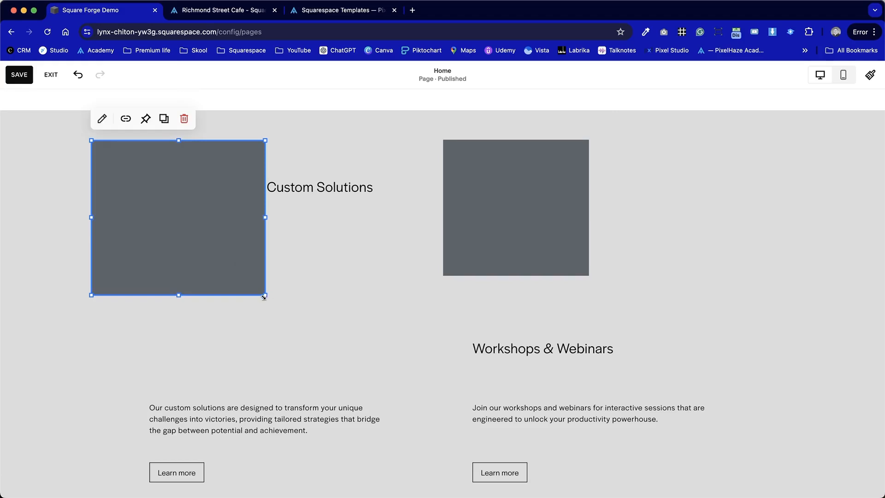
drag(265, 295, 237, 275)
click(399, 276)
- Raise and narrow the Custom Solutions heading, and place its description directly below, narrowed to fit between the two images
drag(339, 193, 326, 170)
drag(500, 156, 429, 157)
click(318, 340)
drag(266, 417, 364, 203)
drag(500, 207, 414, 217)
click(565, 319)
- Place the Workshops & Webinars heading to the right of its image, level with Custom Solutions, and narrow its text block
drag(594, 349, 665, 181)
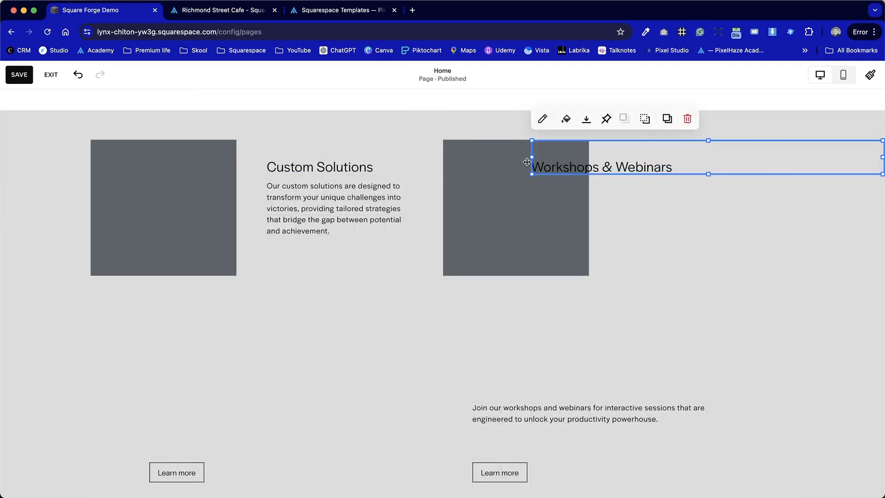
drag(538, 157, 620, 157)
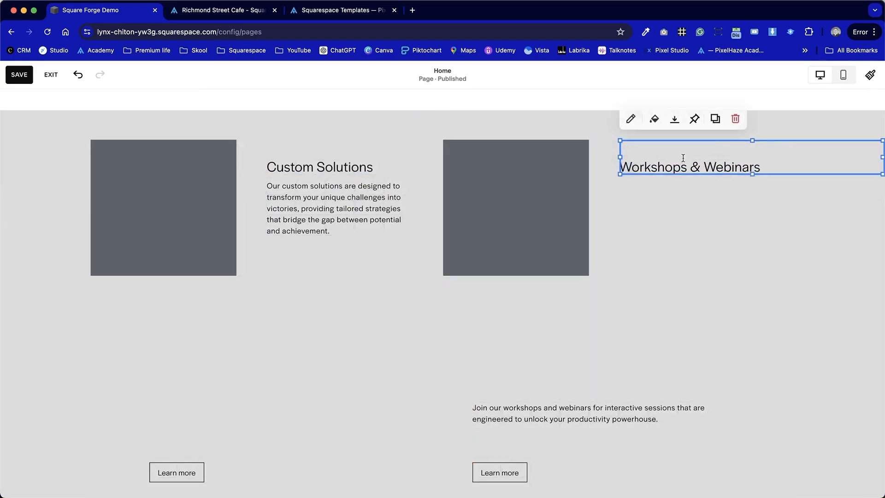
drag(881, 160, 788, 156)
click(664, 194)
- Move the workshops description directly below its heading and narrow its text block to match the Custom Solutions column
drag(595, 417, 620, 208)
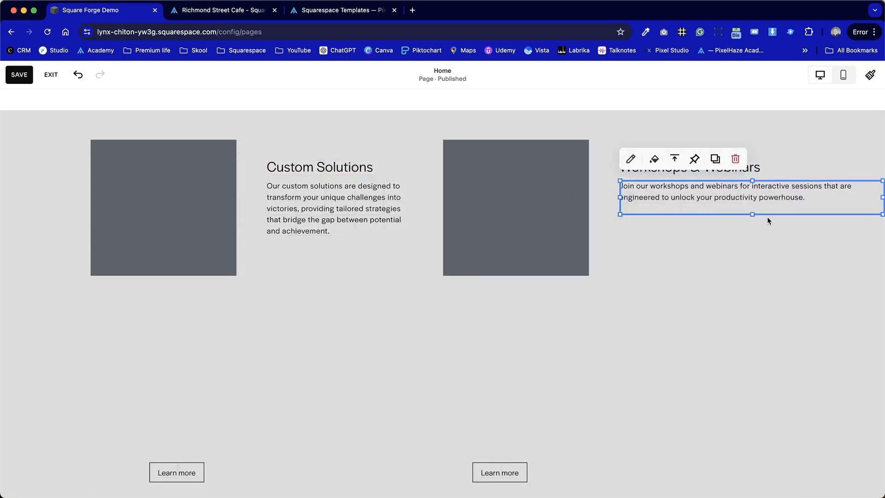
drag(883, 197, 805, 196)
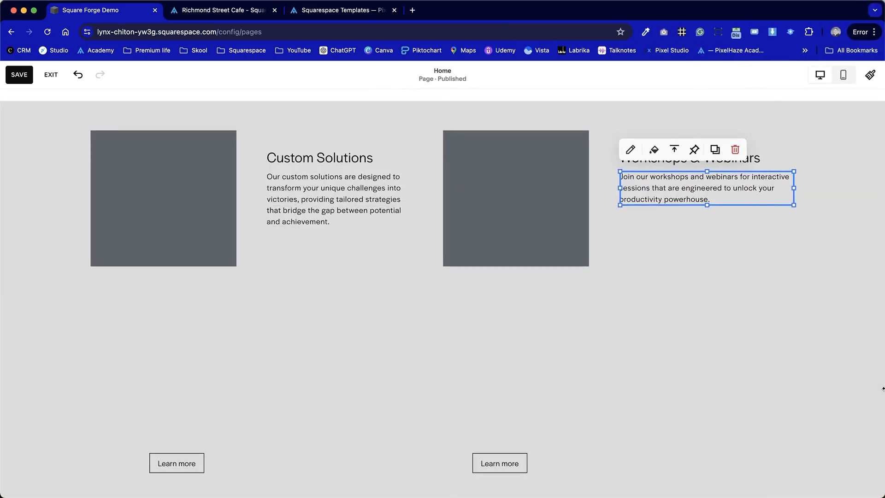
click(806, 247)
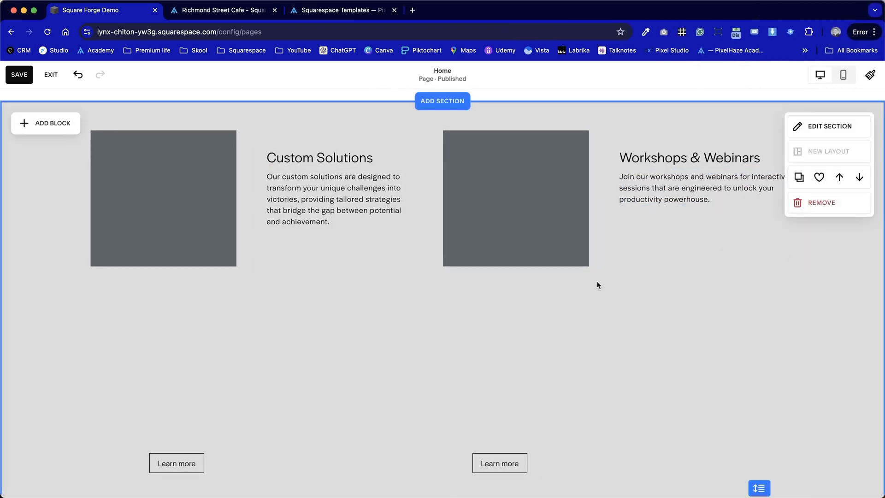
click(695, 177)
drag(794, 188, 775, 204)
click(599, 323)
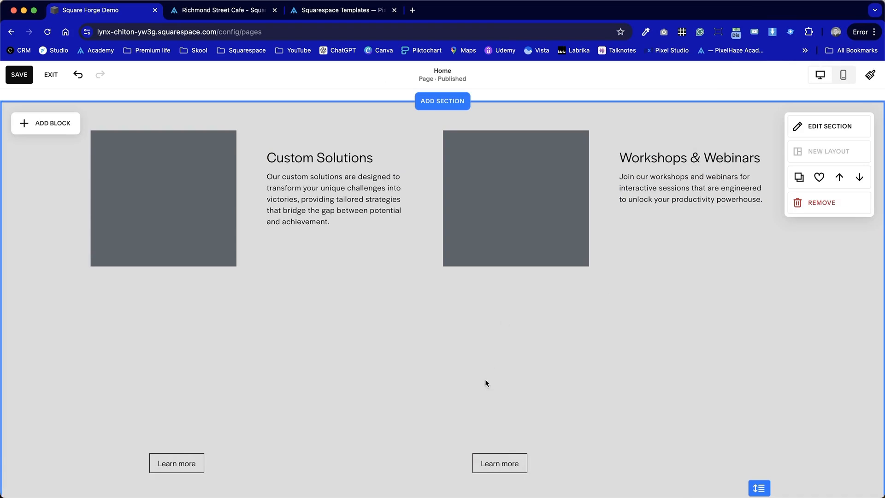
- Move both Learn more buttons directly below their descriptions, and narrow the button blocks to match the text columns
drag(245, 469, 322, 222)
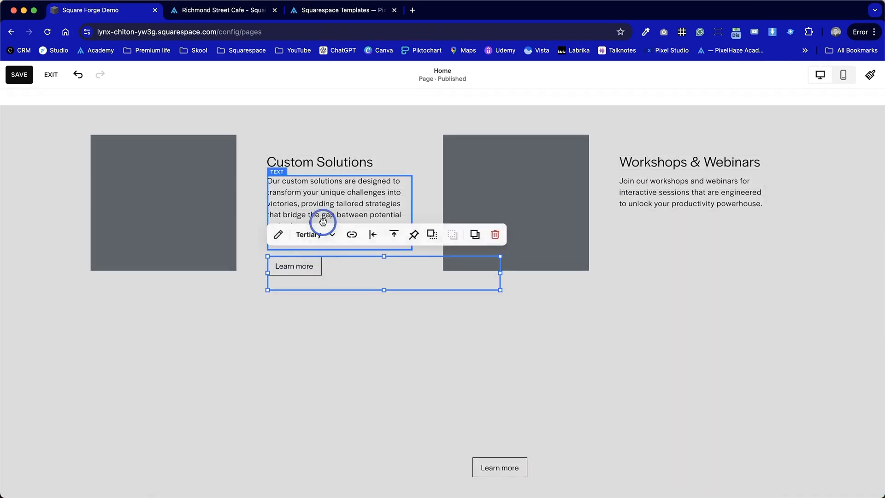
click(326, 228)
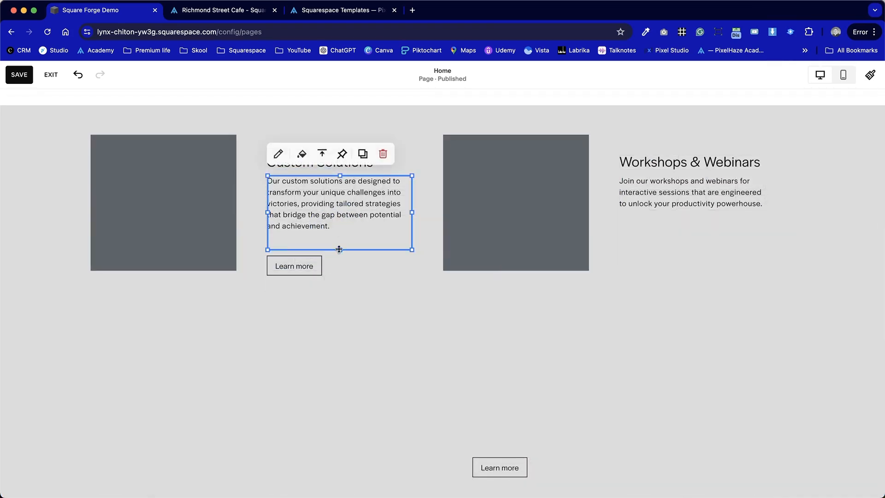
drag(331, 271, 332, 246)
drag(500, 251, 408, 249)
drag(495, 475, 643, 239)
drag(793, 243, 753, 245)
click(709, 304)
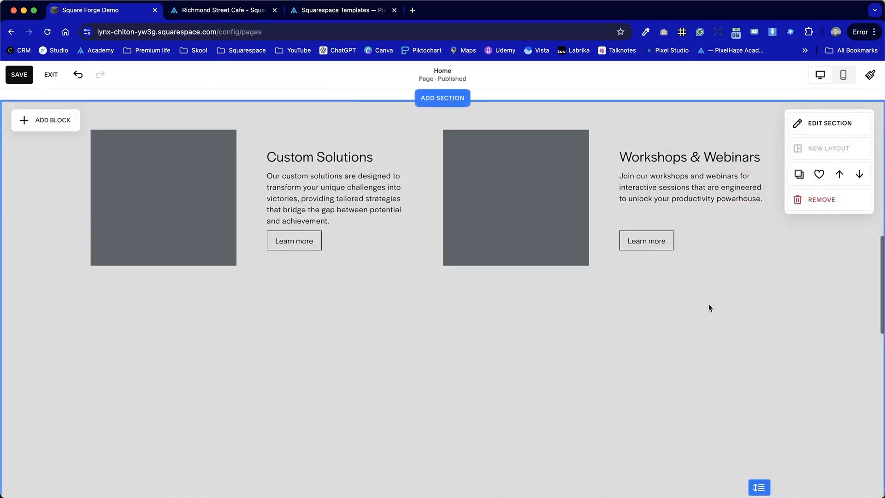
- Replace the Custom Solutions description with lorem ipsum placeholder text, trimmed to the first sentence ending in "aliqua."
scroll(709, 305, up, 2)
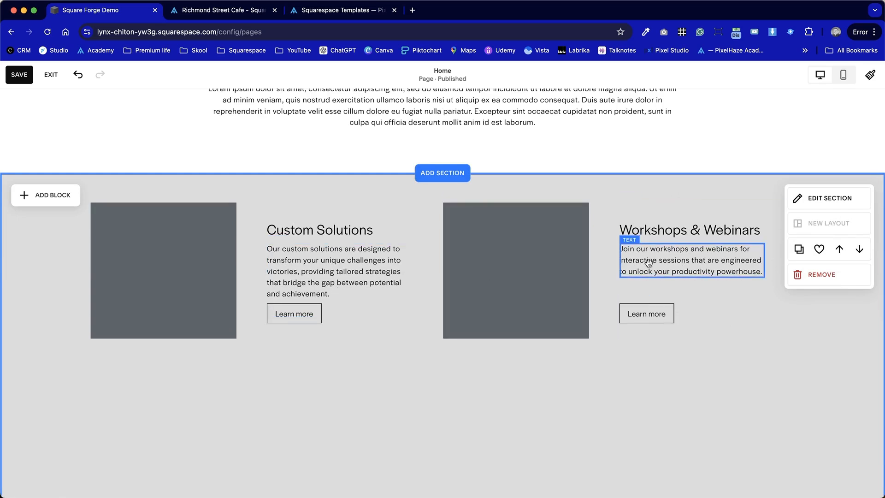
click(305, 288)
key(ctrl+a)
text(Lorem ipsum dolor sit amet, consectetur adipiscing elit, sed do eiusmod tempor incididunt ut labore et dolore magna aliqua. Ut enim ad minim veniam, quis nostrud exercitation ullamco laboris nisi ut aliquip ex ea commodo consequat. Duis aute irure dolor in reprehenderit in voluptate velit esse cillum dolore eu fugiat nulla pariatur. Excepteur sint occaecat cupidatat non proident, sunt in culpa qui officia deserunt mollit anim id est laborum.)
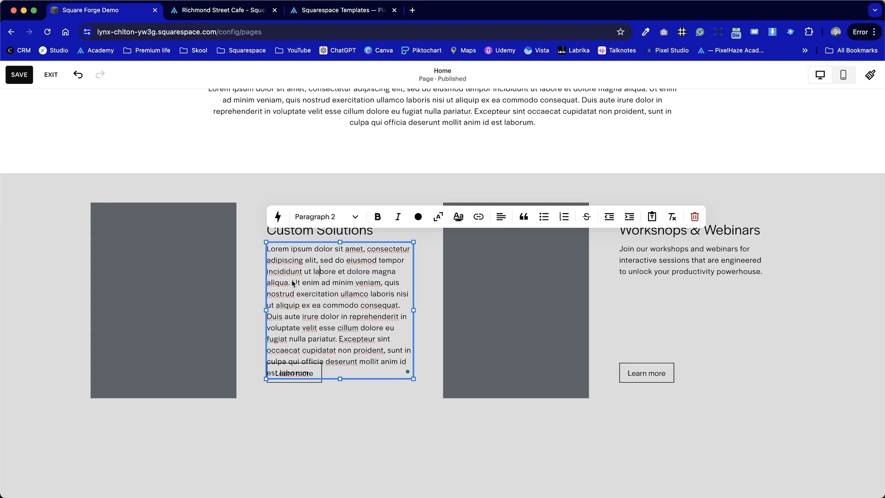
drag(292, 282, 384, 371)
key(BackSpace)
click(441, 390)
- Copy the shortened placeholder sentence into the Workshops & Webinars description, and move that column's Learn more button up slightly
click(297, 267)
click(297, 283)
drag(297, 283, 268, 245)
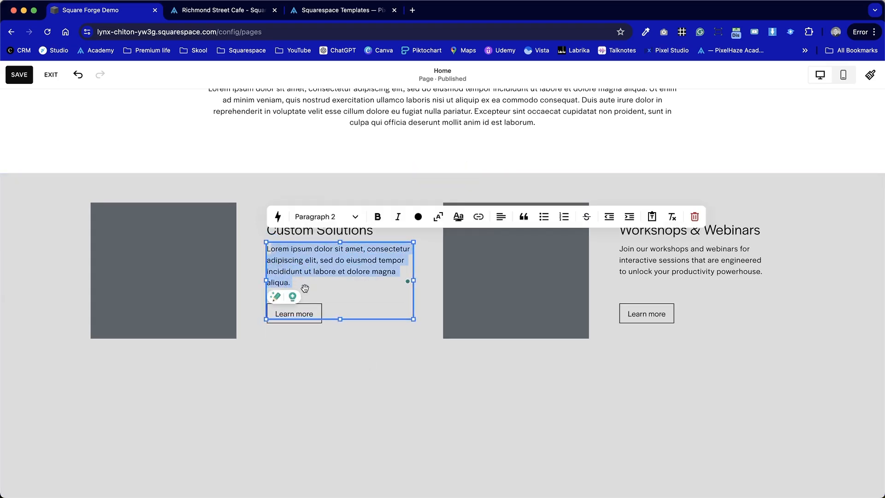
click(317, 290)
double_click(281, 259)
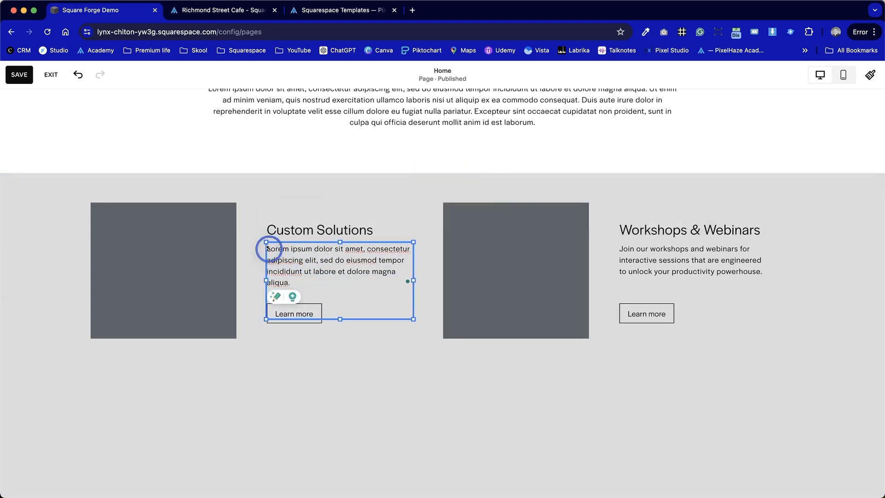
drag(296, 283, 272, 255)
click(277, 250)
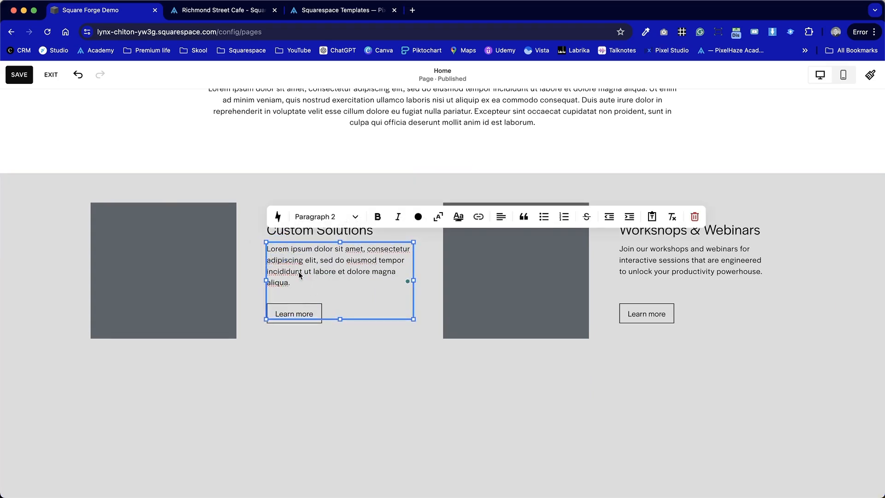
drag(306, 285, 267, 243)
key(cmd+c)
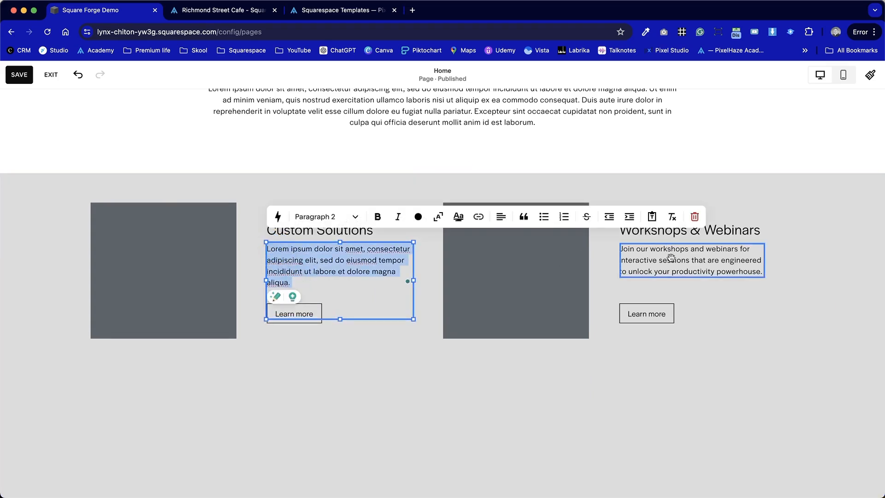
triple_click(669, 252)
key(cmd+v)
click(633, 364)
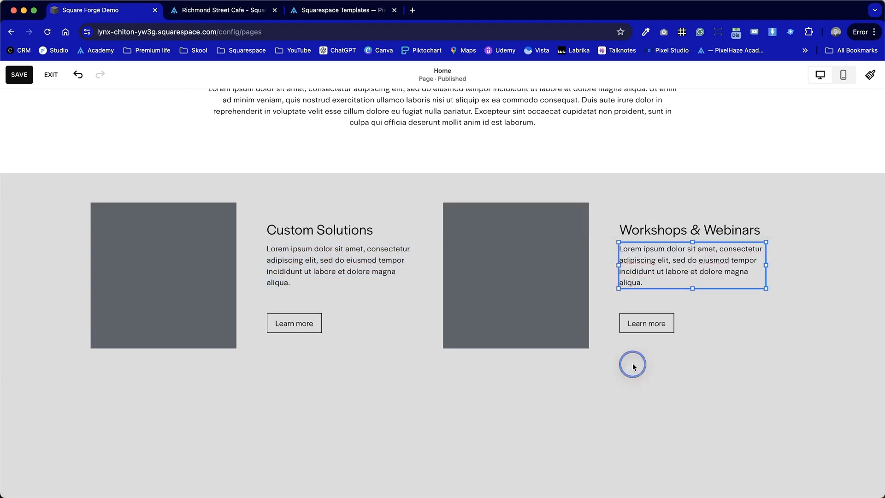
drag(664, 328, 664, 323)
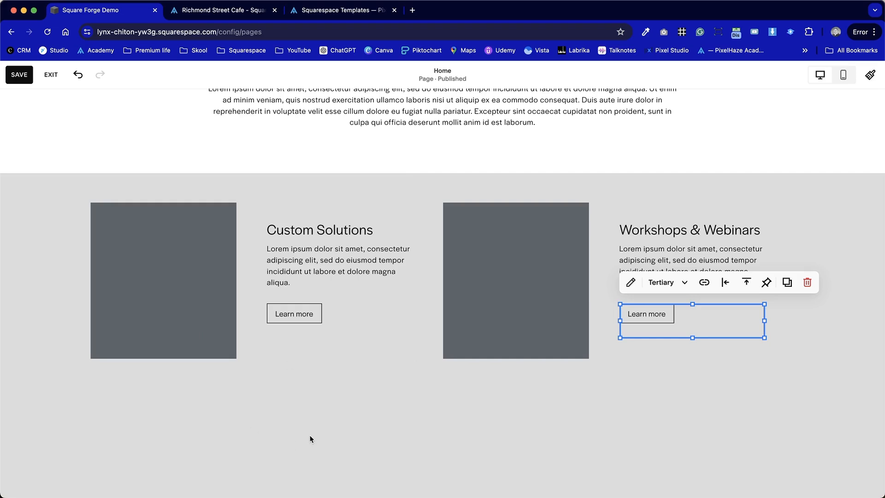
click(545, 400)
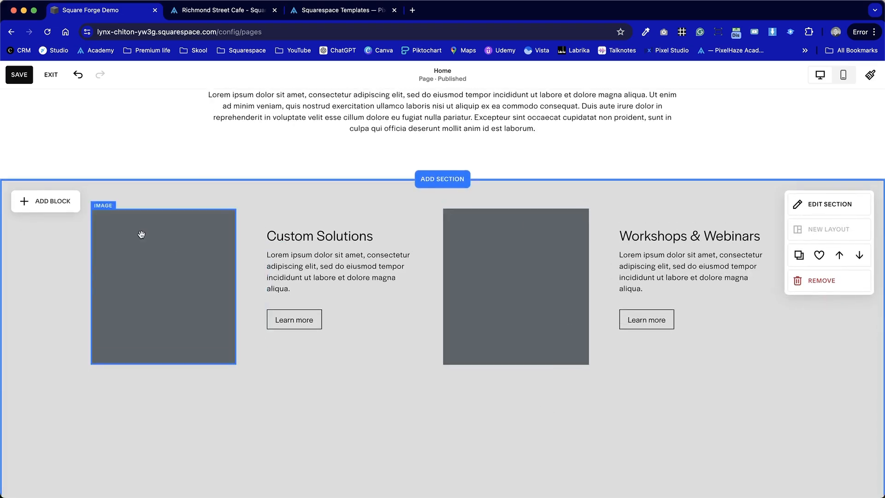
- Add a shape block over the Custom Solutions text, and extend it down to the bottom edge of the adjacent image
click(63, 200)
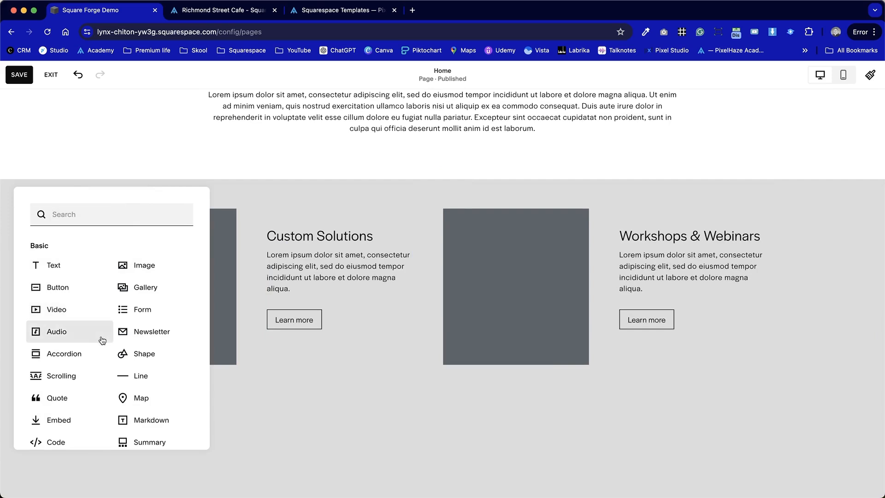
click(137, 356)
drag(189, 283, 338, 256)
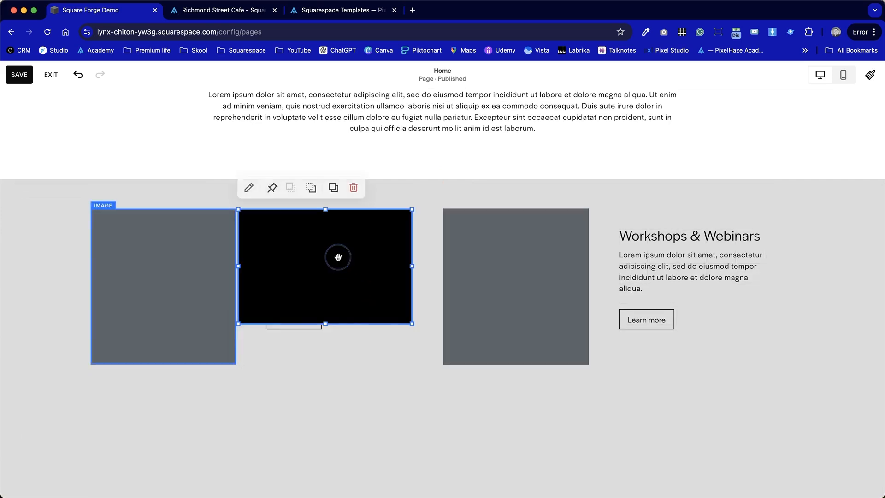
drag(326, 323, 328, 345)
- Color the shape white from the site palette and send it behind the Custom Solutions text and button
click(248, 185)
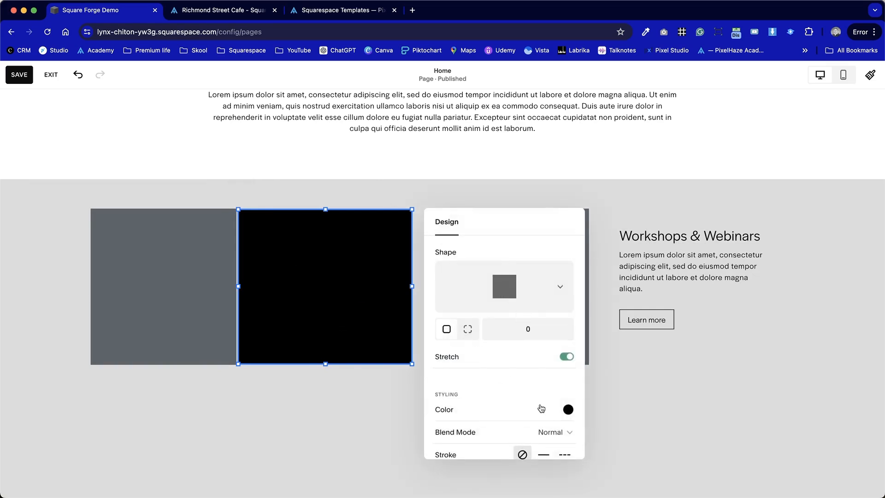
click(568, 409)
click(597, 399)
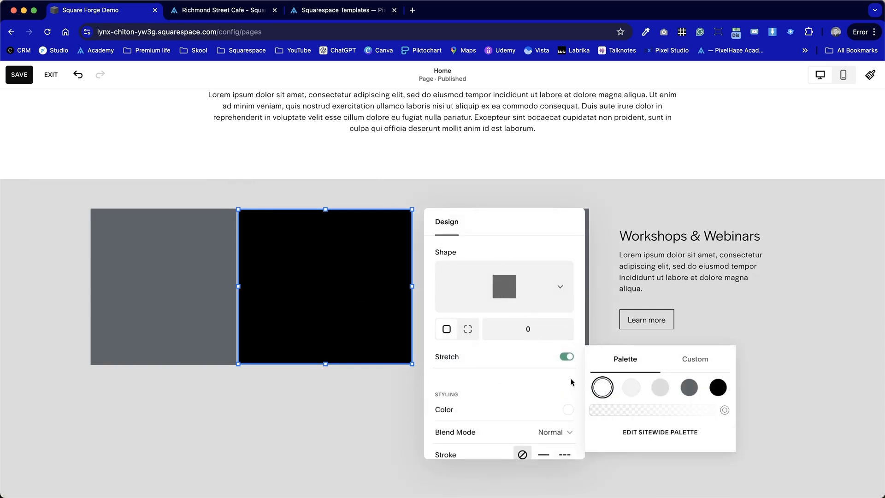
click(353, 304)
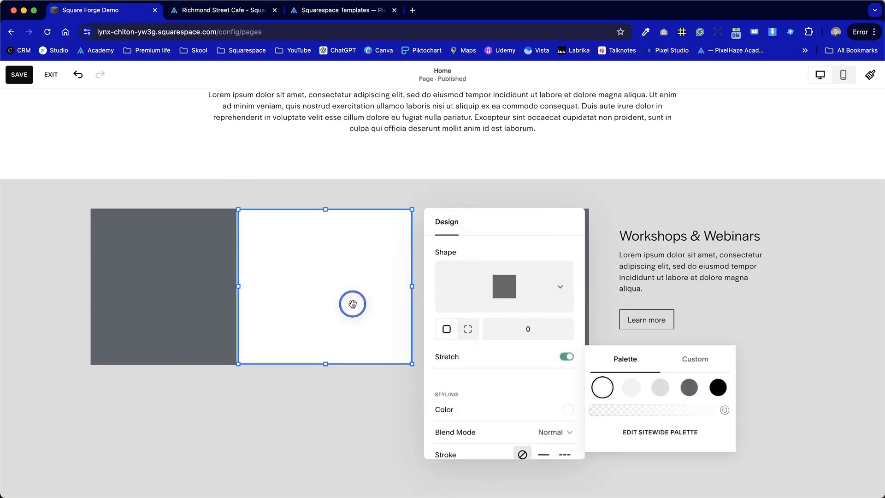
click(392, 335)
click(315, 185)
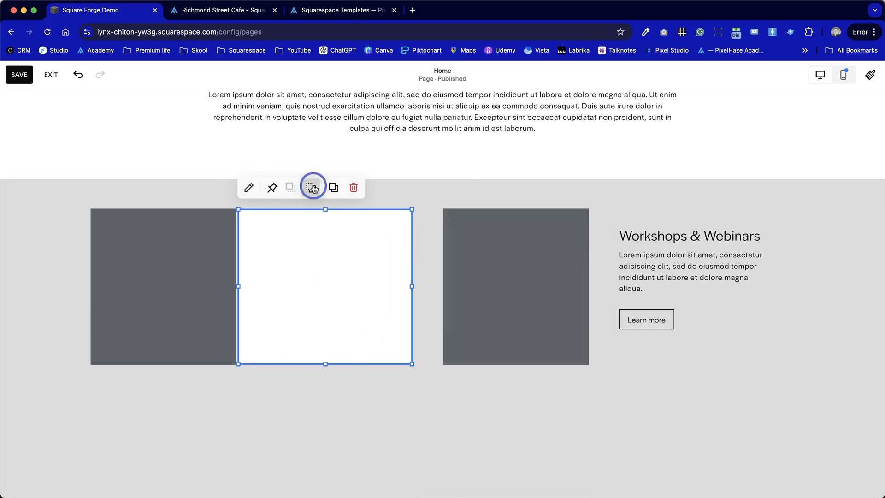
click(314, 185)
click(314, 186)
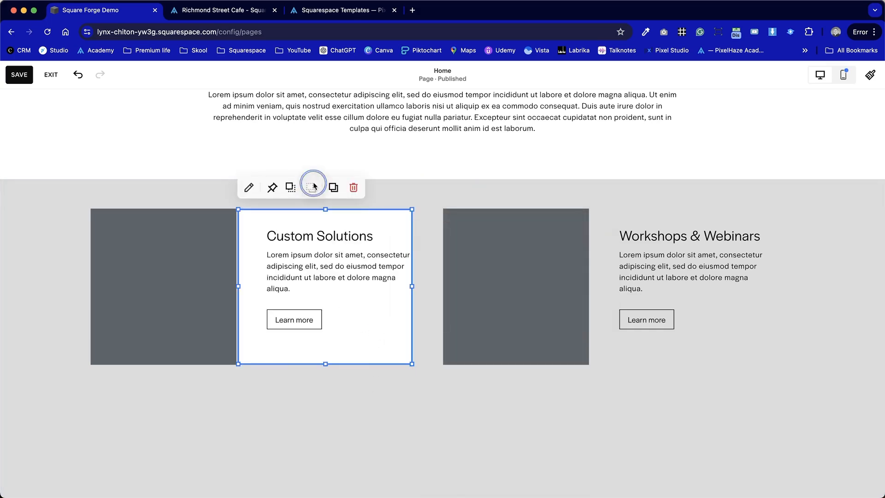
click(299, 427)
- Widen the white shape to reach the second image, and place a duplicate of it behind the Workshops & Webinars text
click(375, 358)
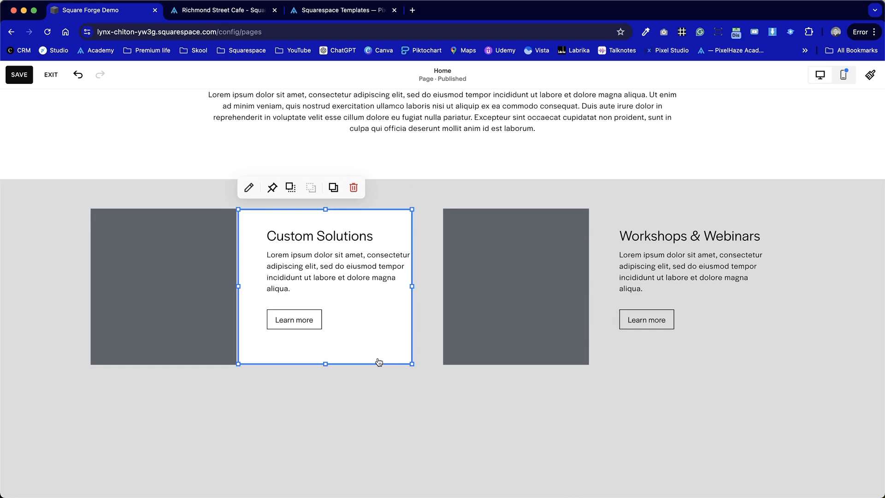
drag(411, 283, 429, 291)
click(412, 355)
key(super+d)
drag(402, 355, 713, 334)
click(563, 431)
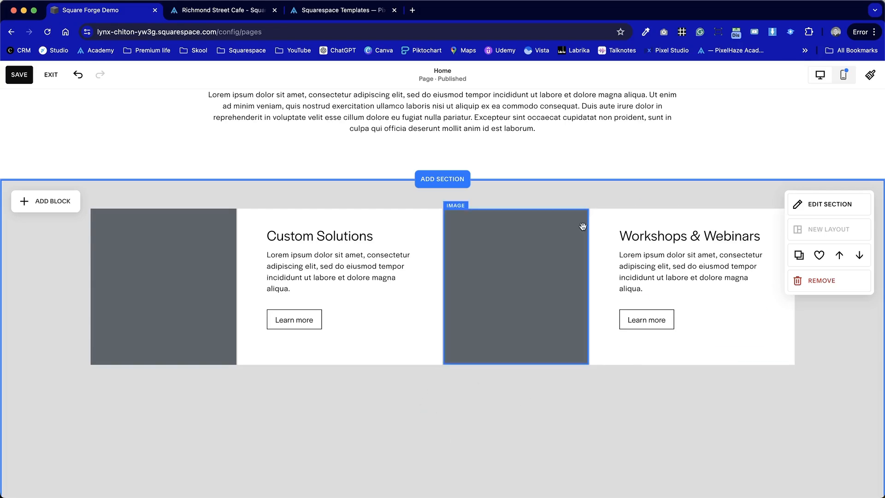
- Set the section grid's horizontal gap to 27
click(844, 215)
drag(747, 340, 775, 339)
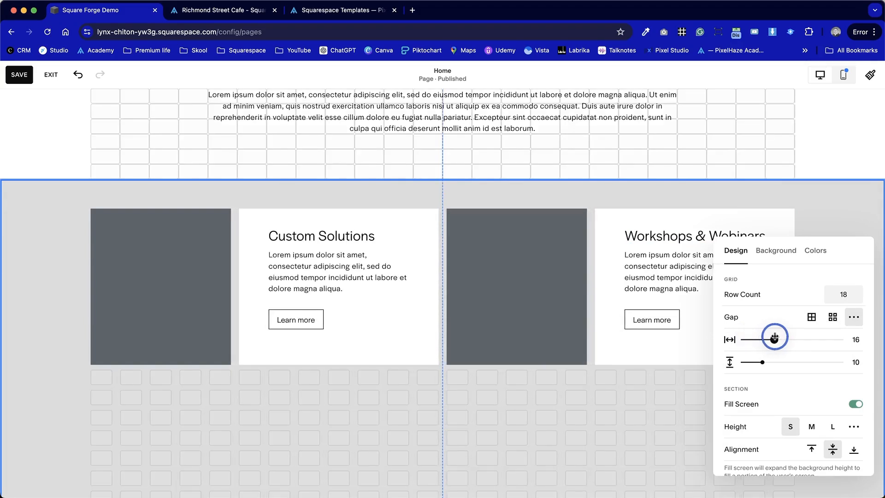
drag(774, 339, 796, 339)
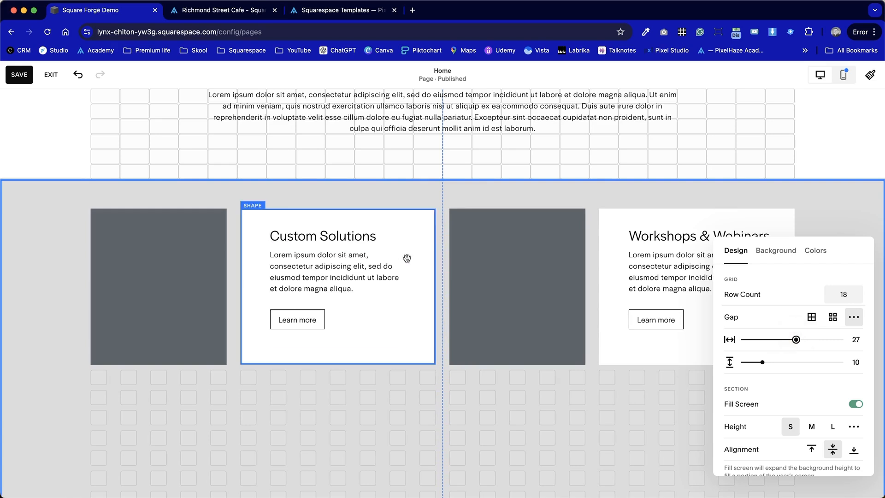
- Shorten both white shapes and both images by one grid row so their bottom edges line up
click(389, 352)
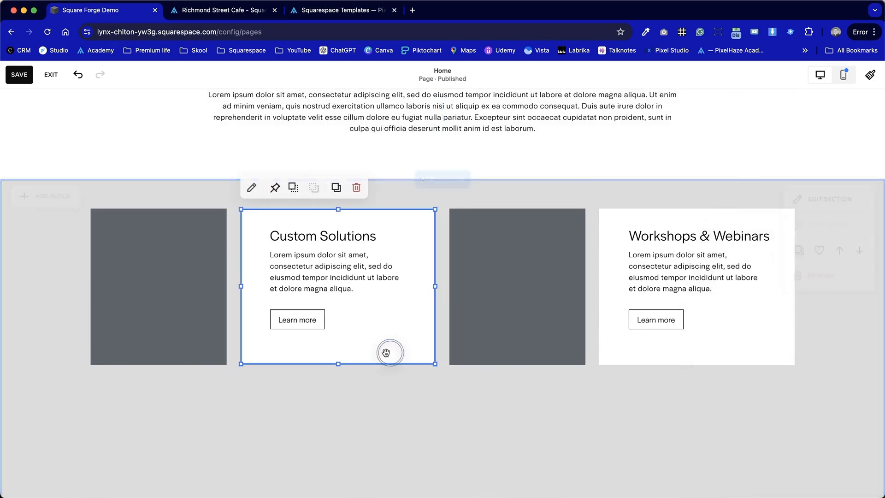
drag(342, 364, 341, 348)
click(138, 340)
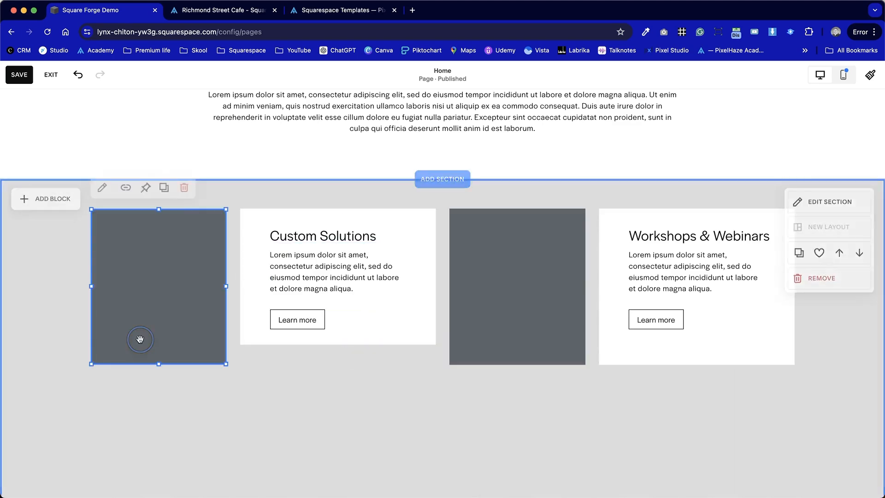
drag(161, 364, 162, 345)
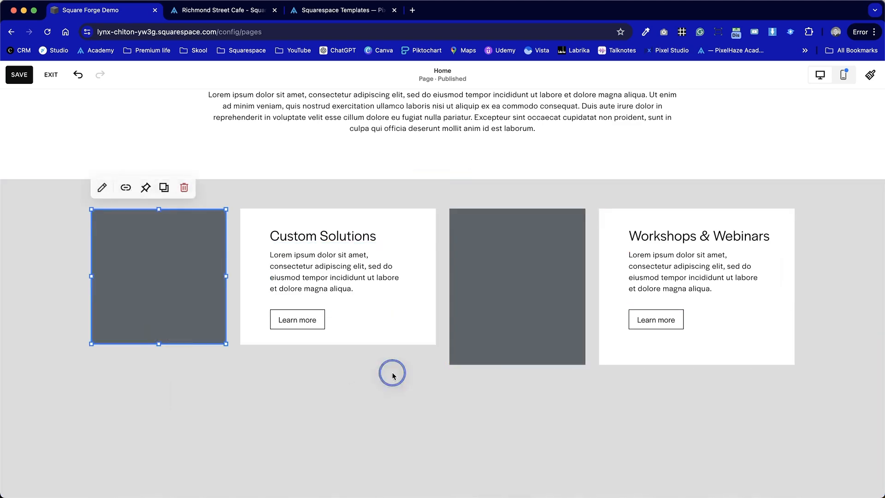
click(521, 337)
drag(520, 362, 520, 344)
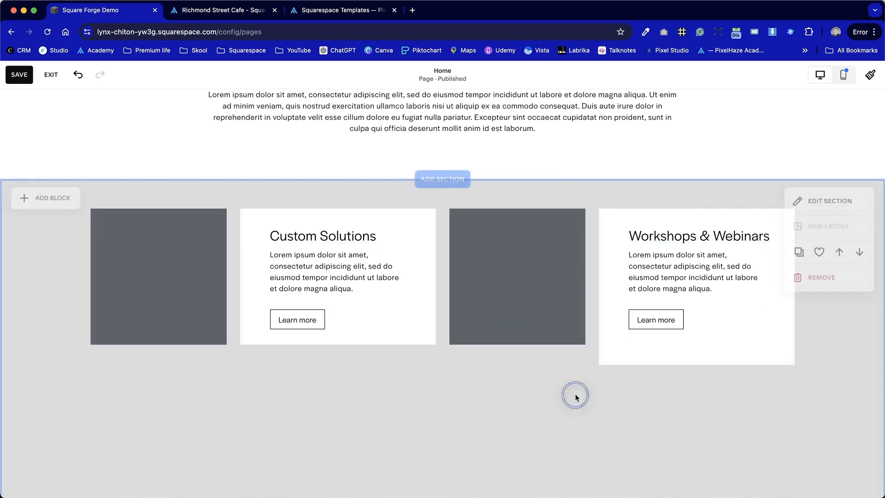
click(638, 358)
drag(701, 363, 701, 346)
click(690, 363)
- Extend each white shape sideways beneath its adjacent image to close the gap between image and text background
click(604, 284)
drag(595, 274, 570, 276)
click(583, 362)
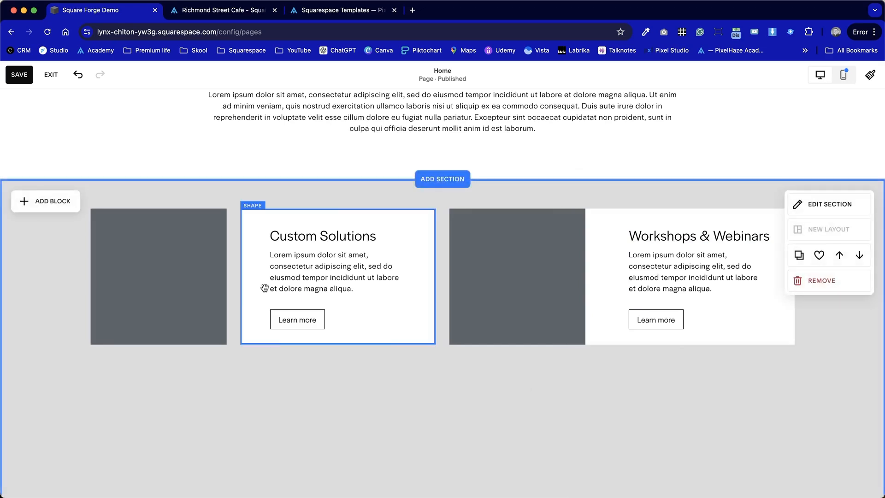
click(249, 279)
drag(241, 276, 210, 275)
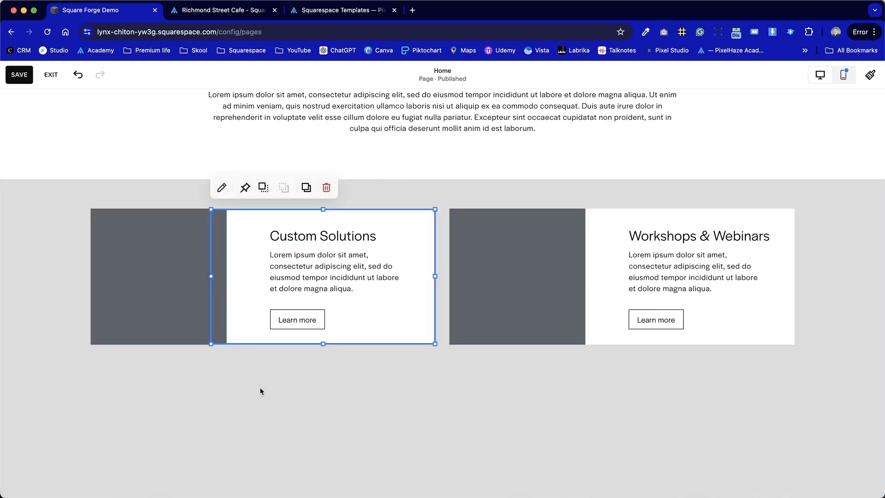
click(260, 387)
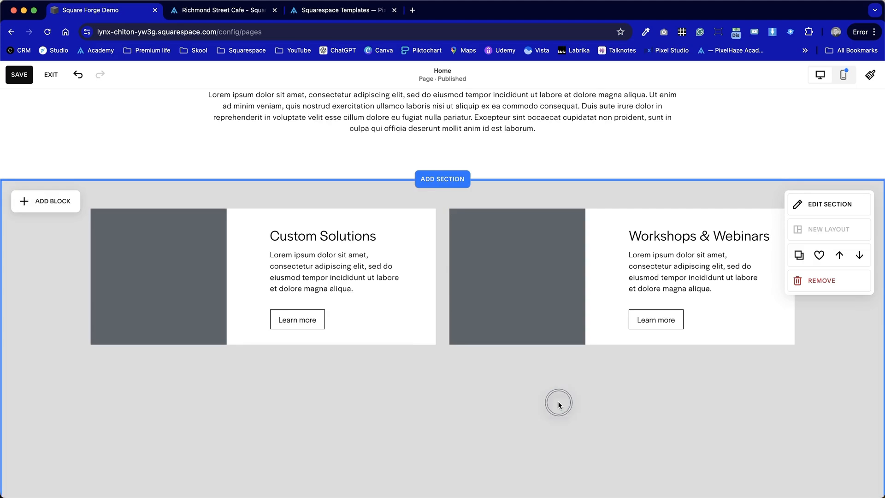
- Shorten the section by removing the empty rows below the two cards
scroll(558, 403, down, 3)
scroll(748, 427, down, 5)
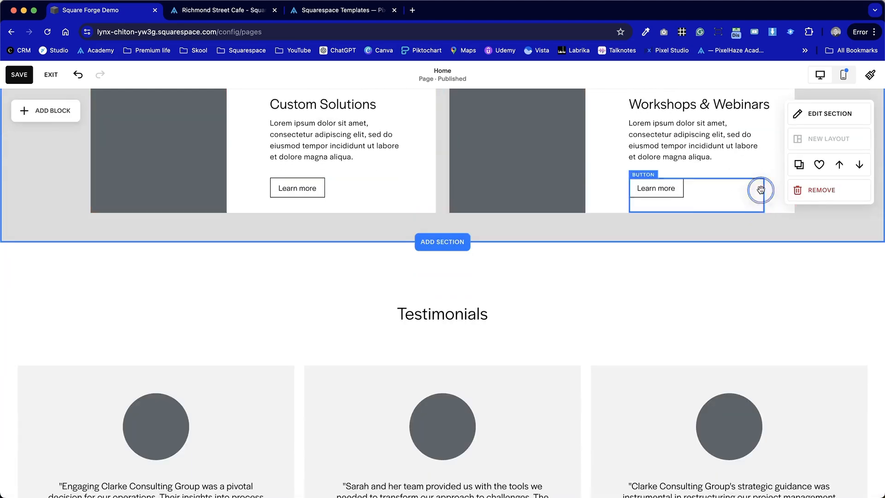
click(761, 190)
scroll(634, 393, up, 4)
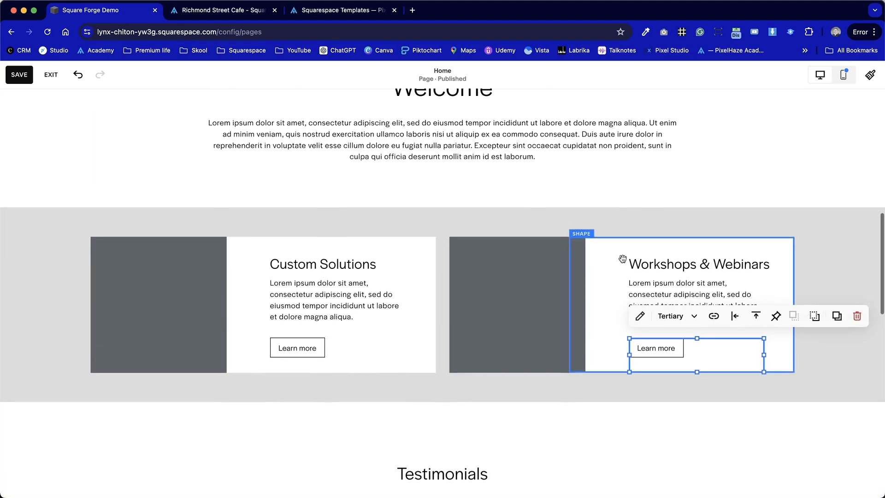
click(799, 383)
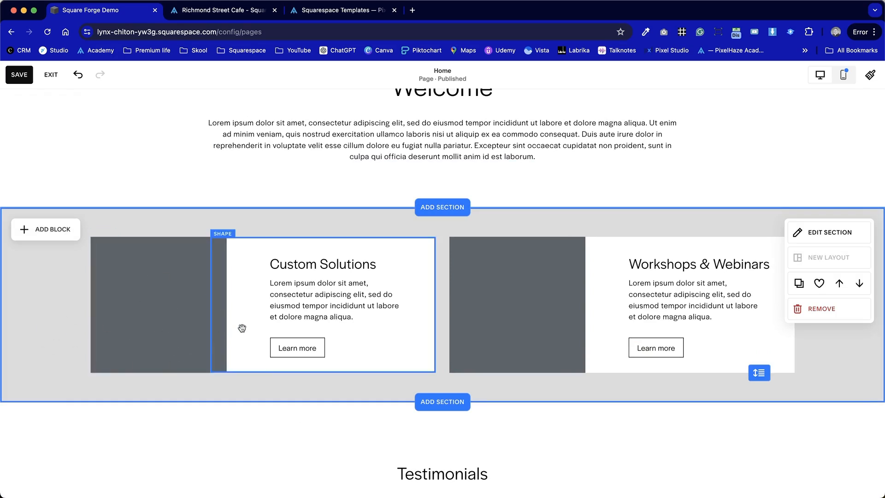
- Open the settings of the image beside Custom Solutions and dismiss them
scroll(346, 395, up, 3)
scroll(346, 396, down, 2)
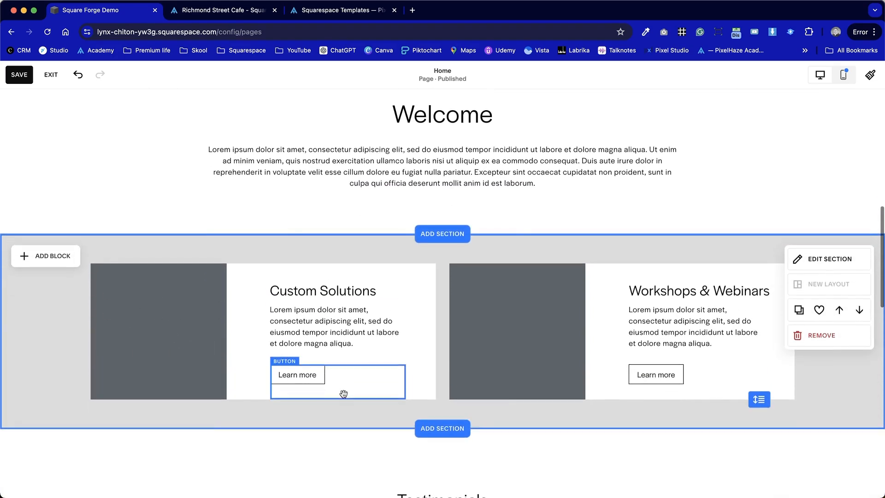
double_click(164, 327)
click(172, 409)
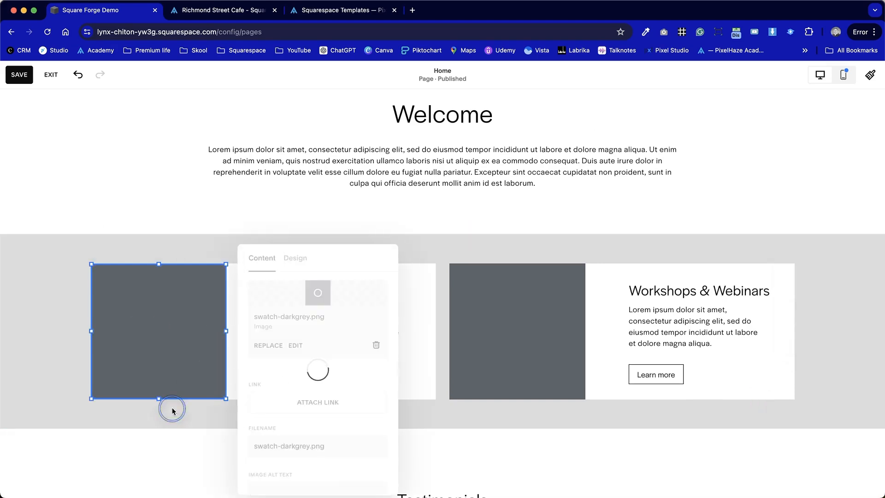
- Replace the first card's Custom Solutions heading text with Main Menu
key(ctrl+Tab)
key(ctrl+shift+Tab)
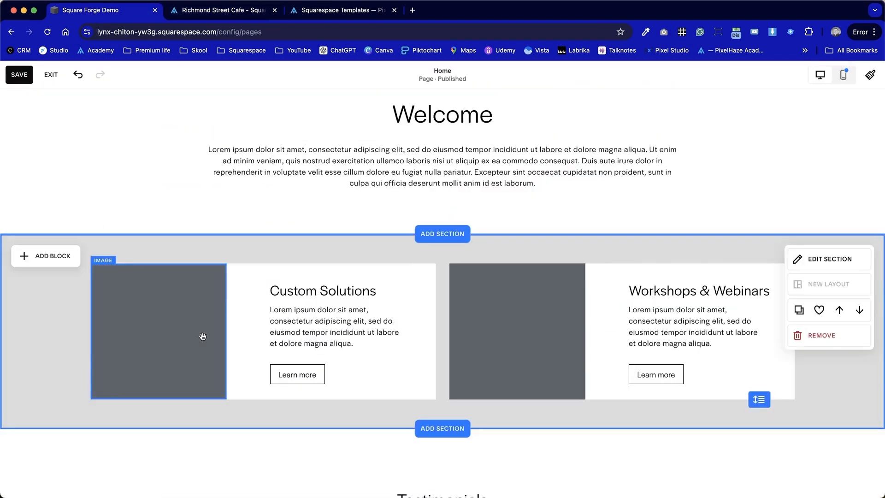
double_click(369, 290)
shift+click(249, 279)
text(Main Menu)
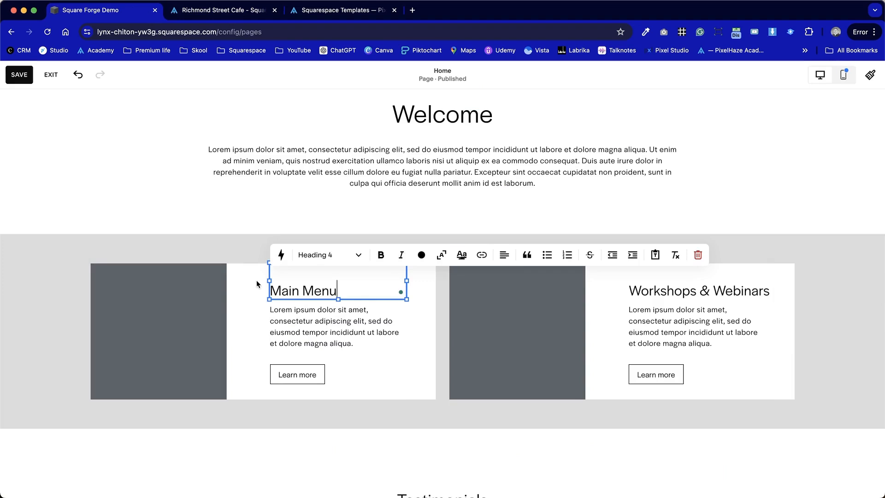
key(Escape)
- Replace the second card's Workshops & Webinars heading text with Light Bites
double_click(742, 291)
click(764, 291)
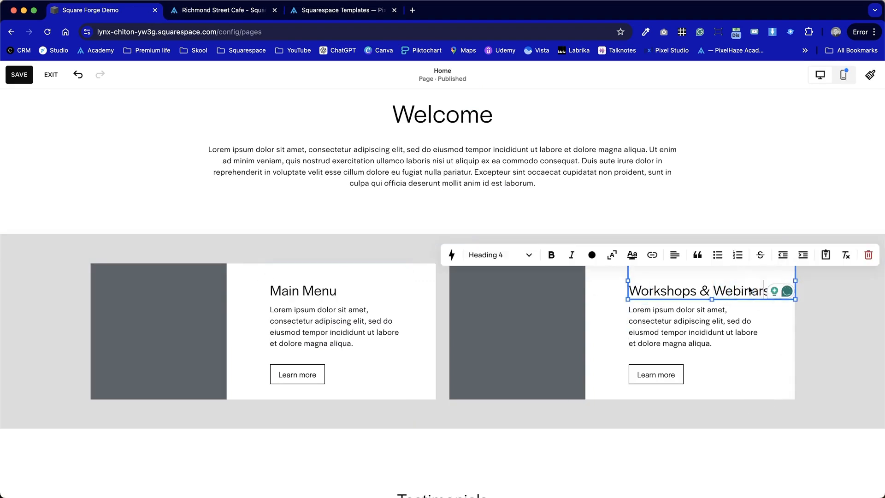
key(super+a)
text(L)
- Format the Light Bites text as Heading 4 to match the Main Menu heading
click(529, 261)
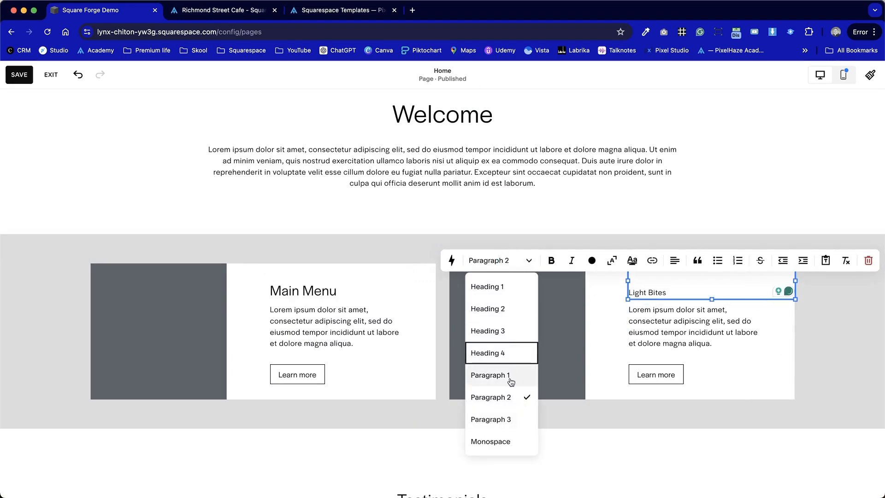
click(508, 308)
click(508, 241)
click(491, 312)
click(325, 277)
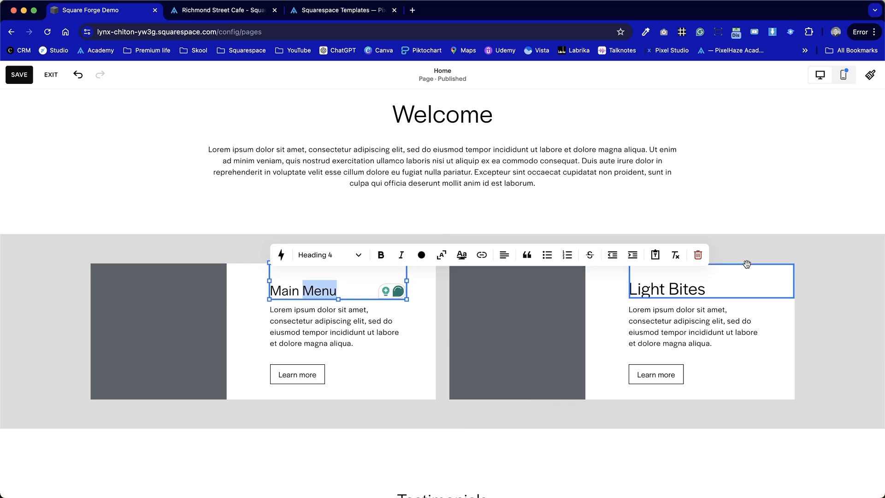
triple_click(667, 289)
click(528, 251)
click(507, 341)
click(338, 287)
double_click(675, 290)
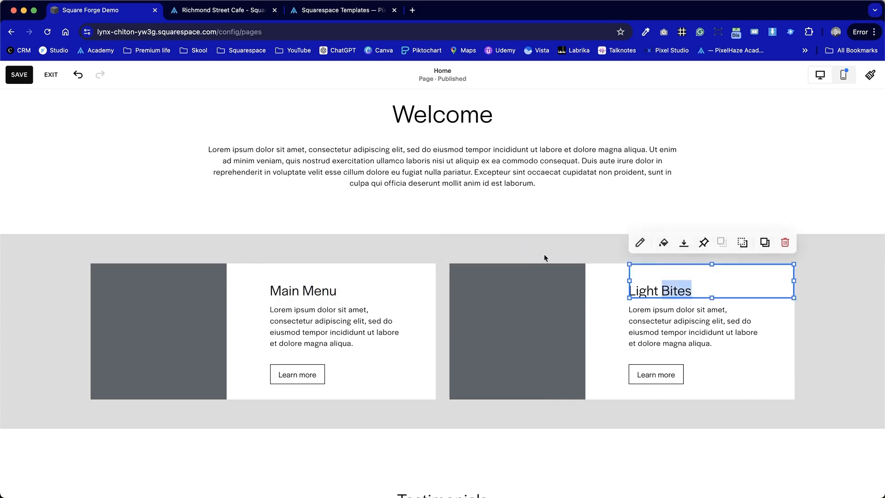
click(554, 241)
- Replace the image beside Main Menu with the brown leather food menu photo from a free stock search for menu
scroll(522, 369, down, 2)
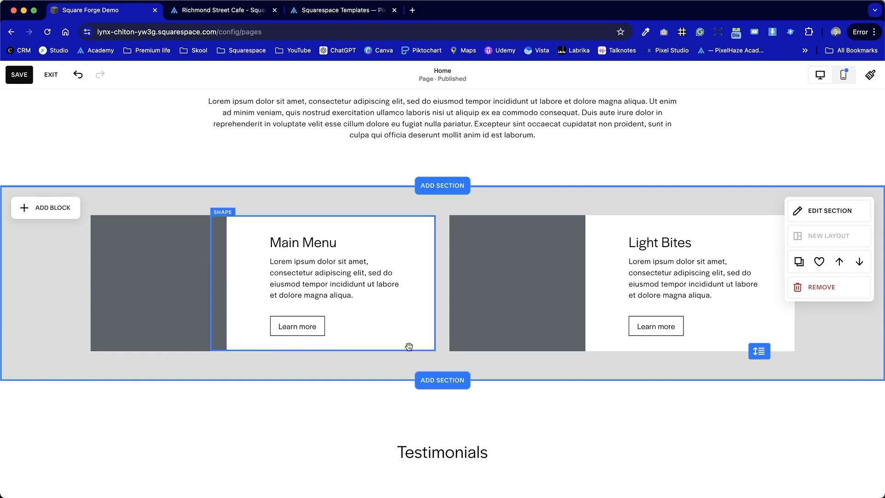
click(182, 243)
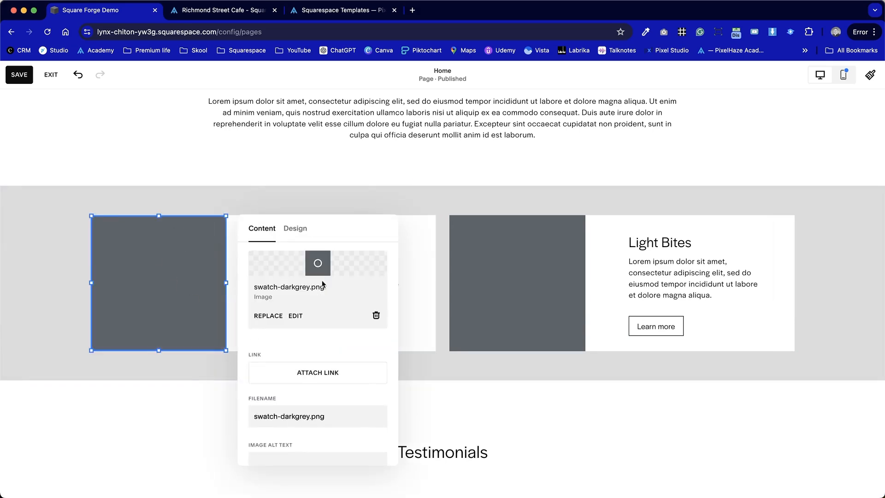
click(269, 315)
click(339, 382)
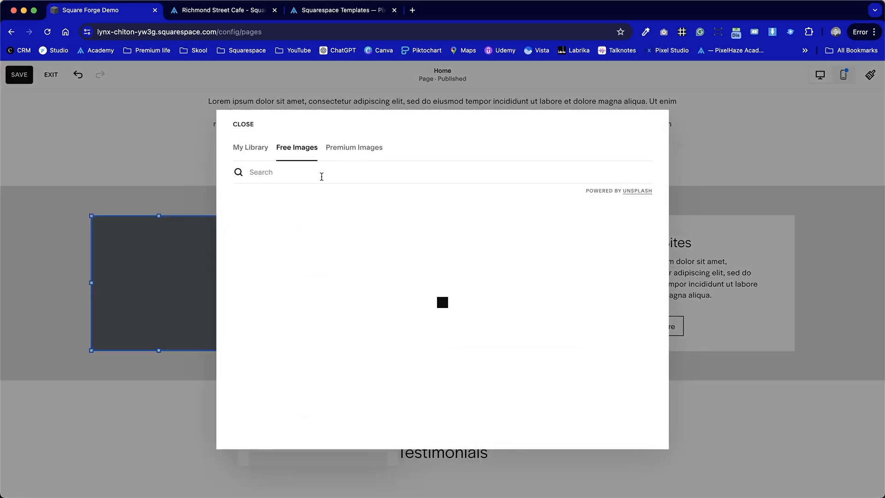
text(menu)
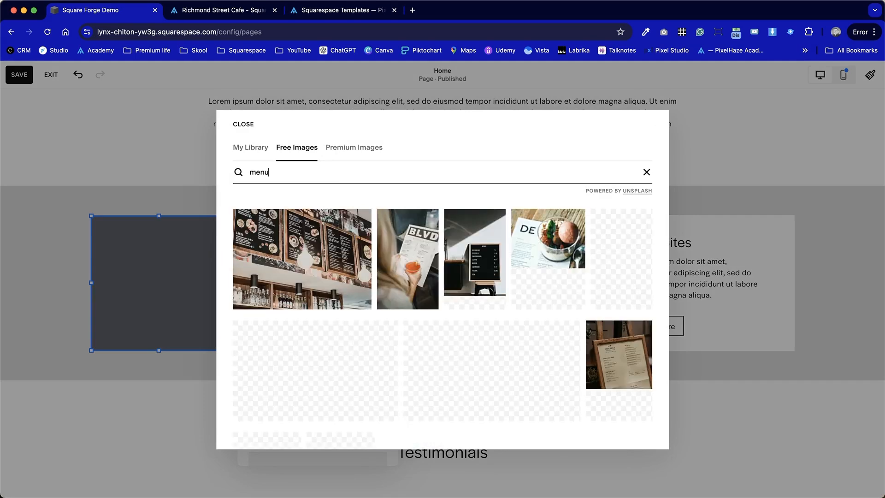
click(380, 365)
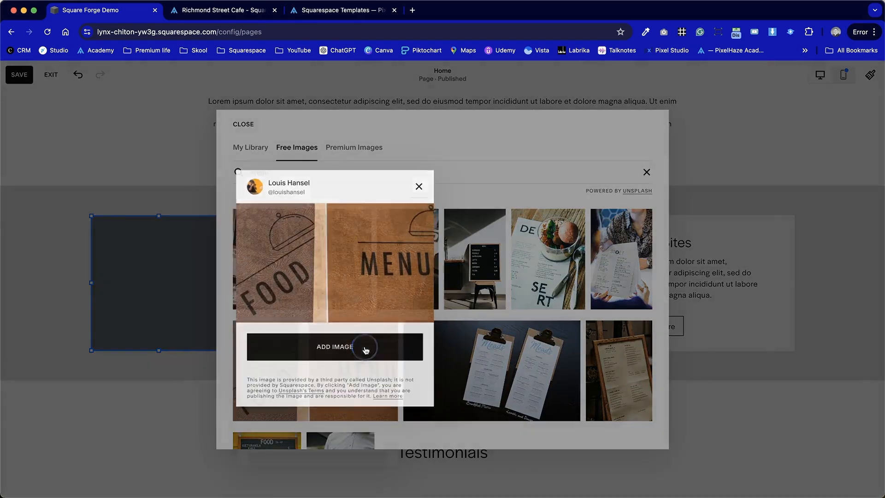
click(364, 347)
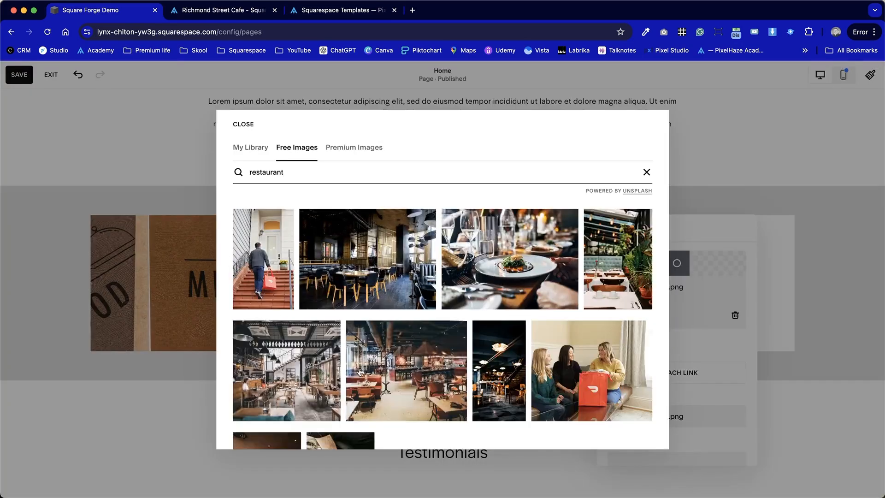
- Replace the image beside Light Bites with the hand-held white plate photo from a free stock search for restaurant meal
scroll(361, 371, down, 3)
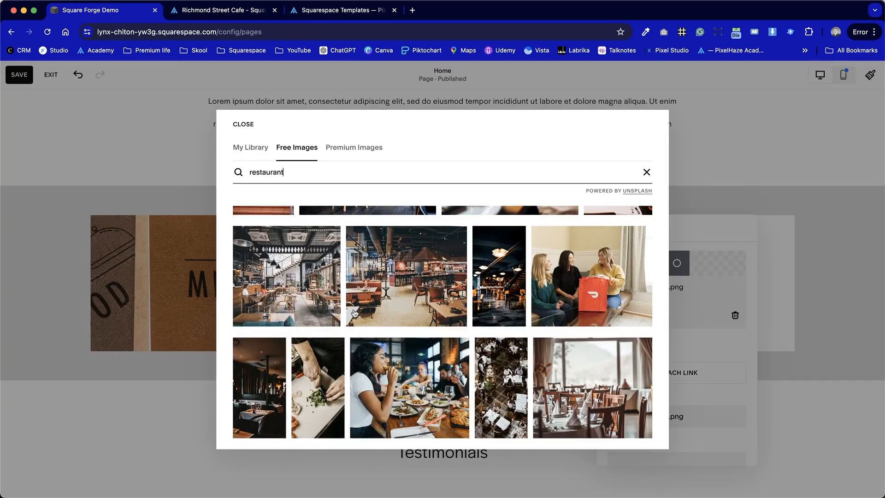
click(316, 174)
text(meal)
scroll(319, 282, down, 3)
scroll(413, 310, up, 3)
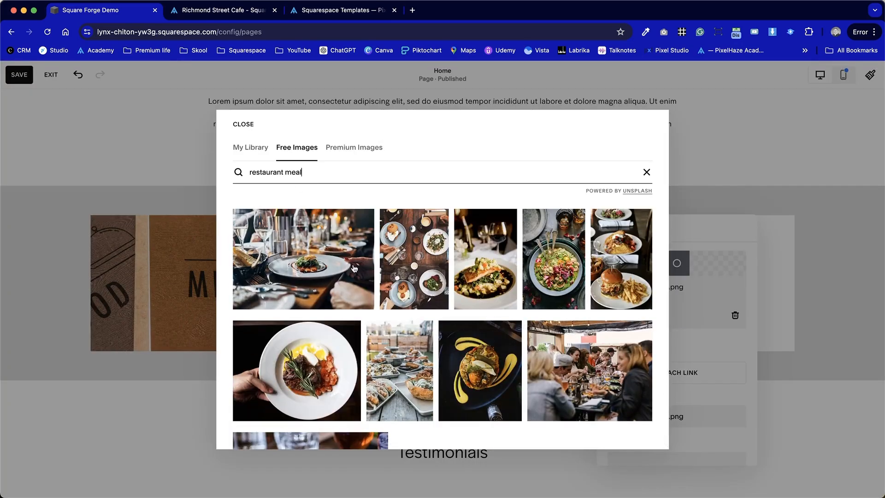
click(323, 367)
click(402, 358)
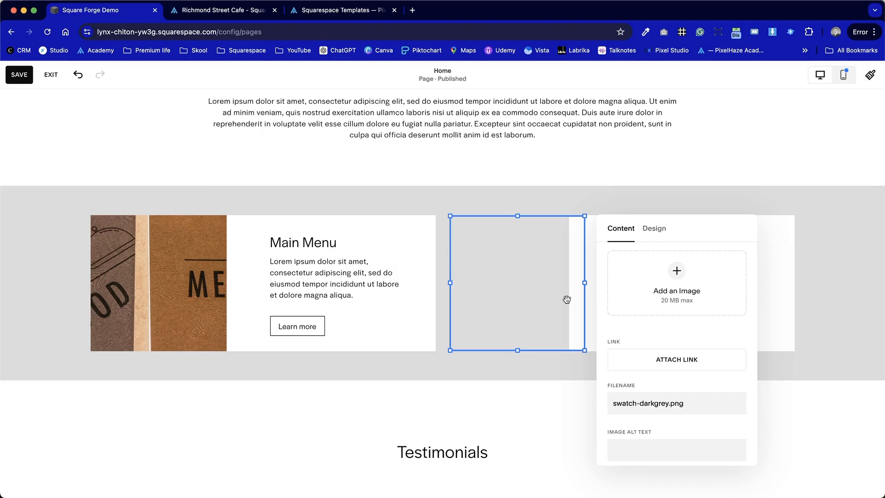
click(693, 203)
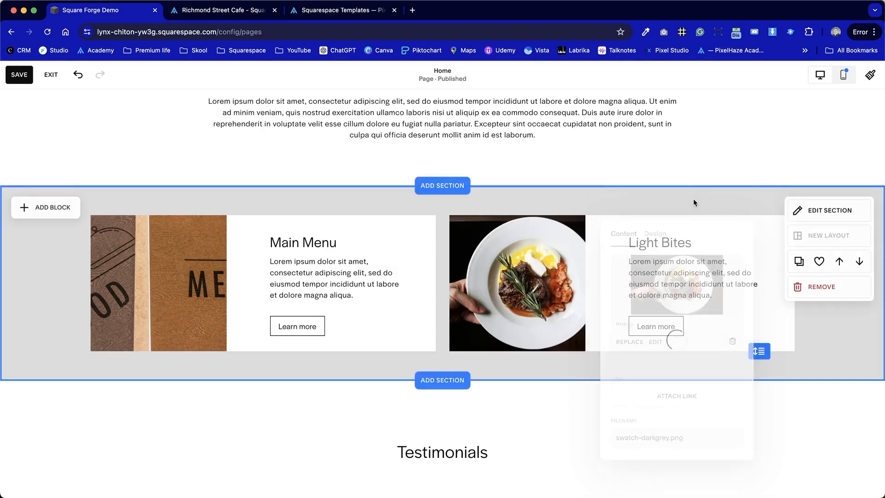
- Review the page from the hero image down to the Testimonials section and open that section's list of content items
scroll(852, 338, down, 3)
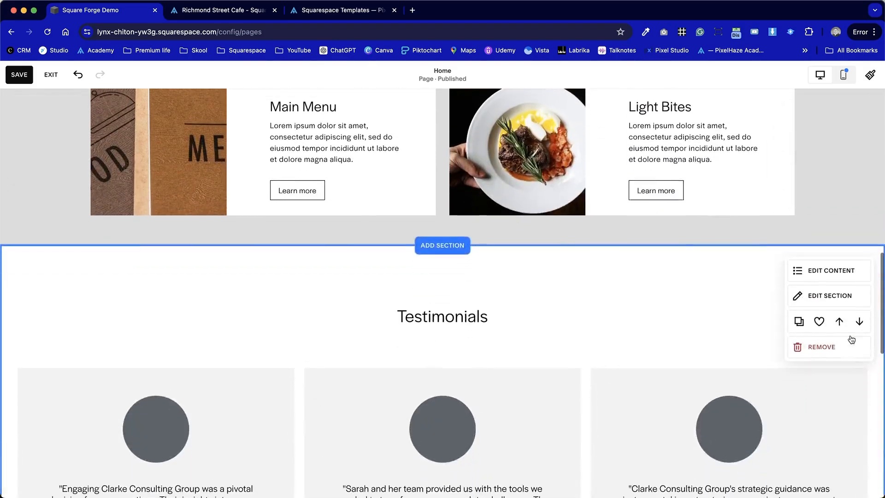
scroll(852, 339, up, 10)
scroll(850, 334, up, 5)
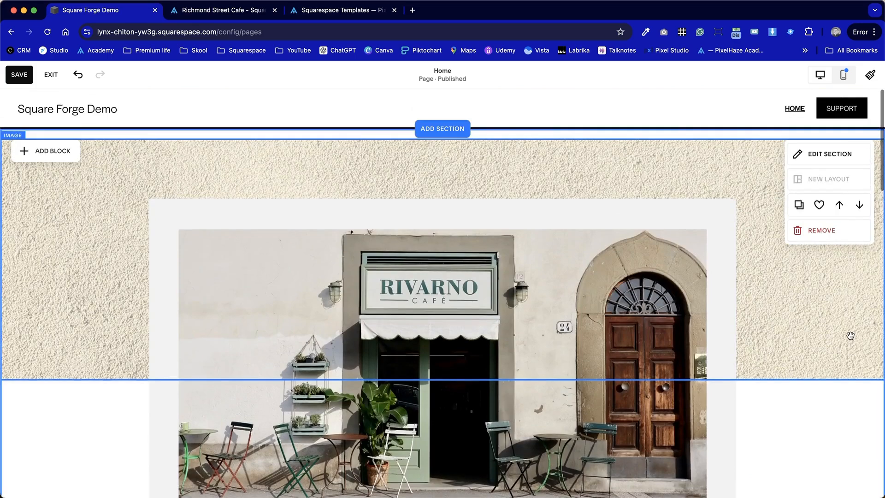
scroll(851, 335, down, 10)
scroll(850, 334, down, 7)
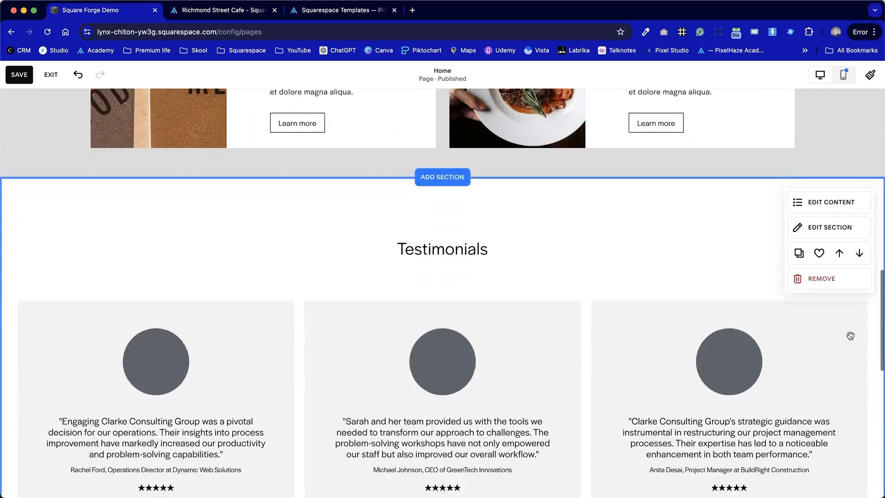
scroll(850, 335, up, 2)
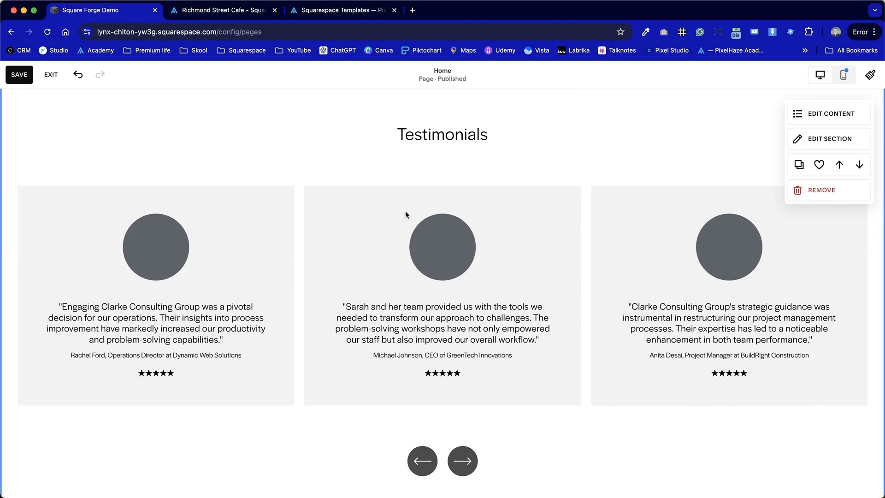
click(819, 115)
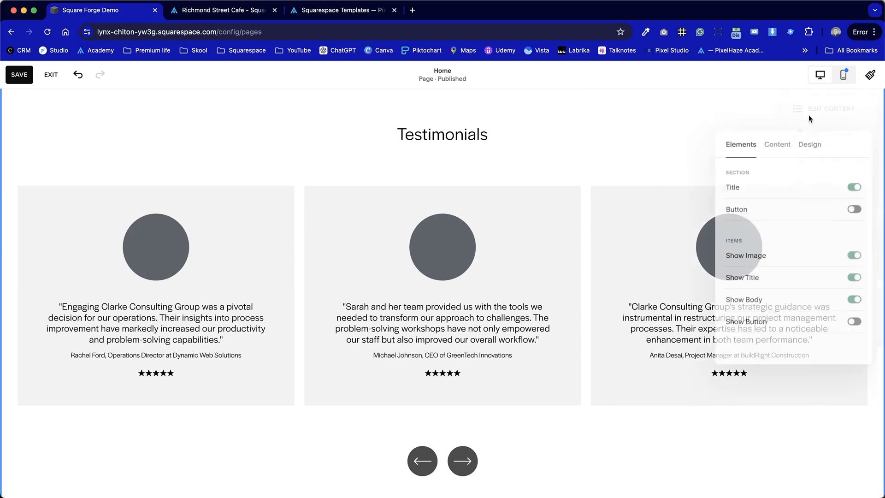
click(785, 147)
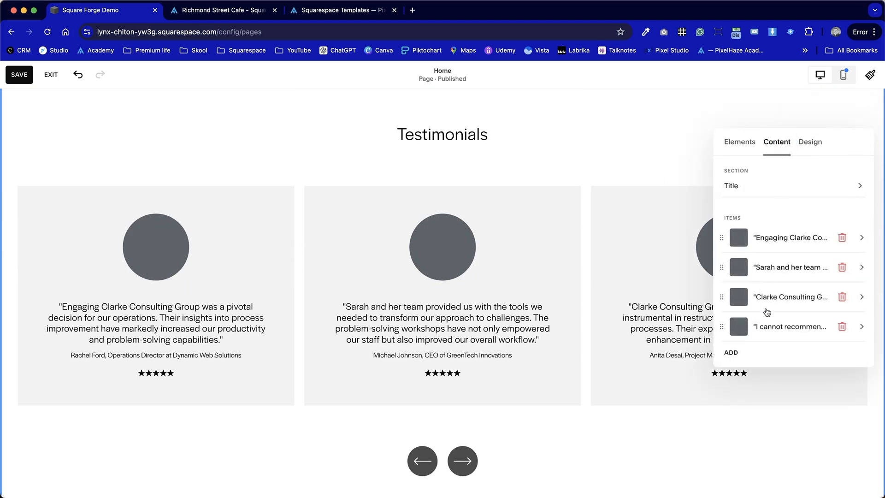
- Give the first testimonial the free stock headshot of the man in a black sweater and move its focal point to his face
click(760, 243)
click(752, 225)
click(775, 348)
text(headsh)
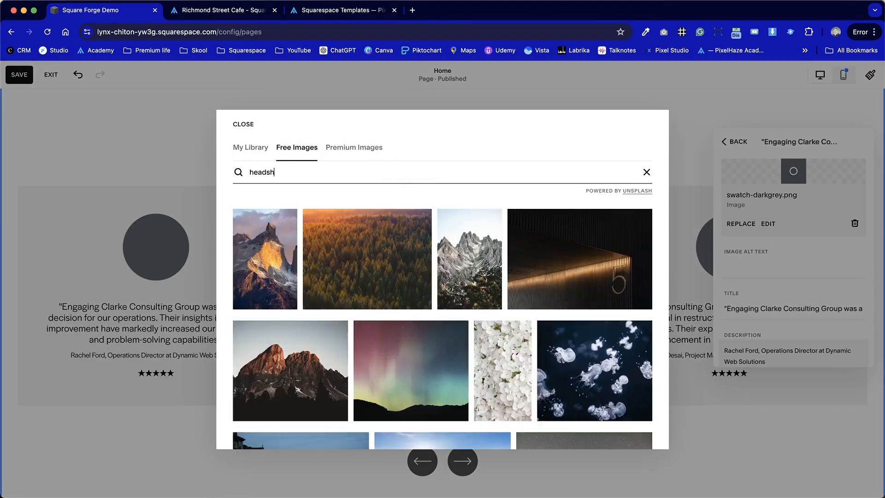
text(ot)
click(507, 261)
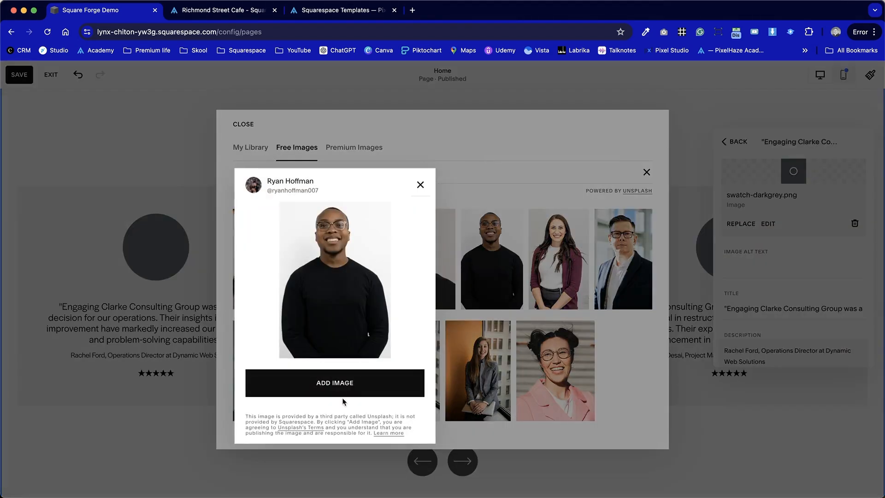
click(349, 389)
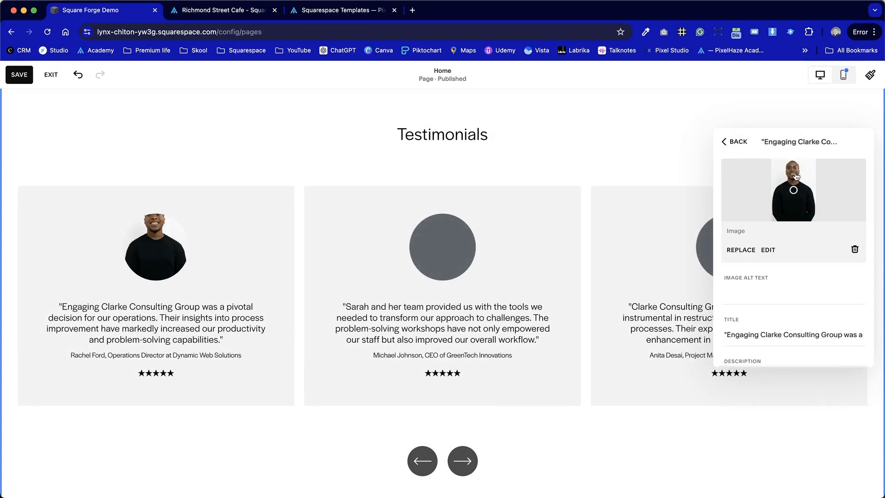
drag(795, 182, 792, 171)
click(736, 141)
- Give the second testimonial the free stock headshot of the woman in a burgundy blazer and move its focal point to her face
click(779, 142)
click(770, 257)
click(740, 223)
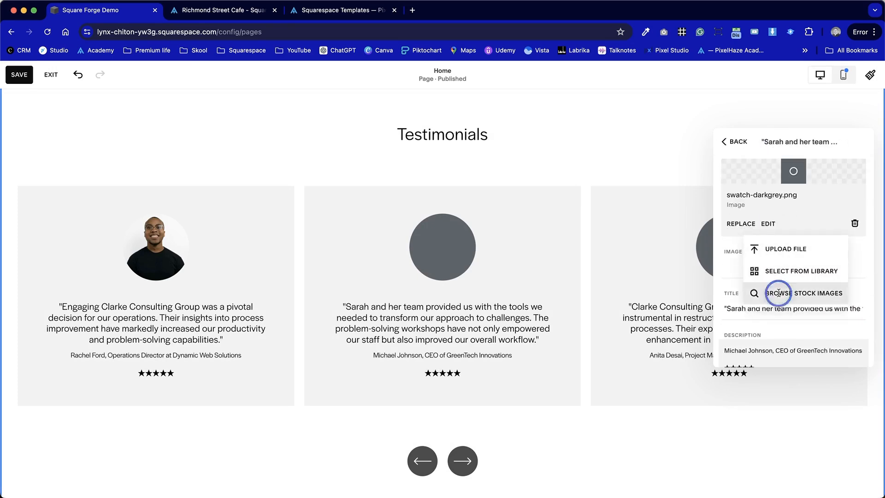
click(808, 291)
click(318, 174)
text(headshot)
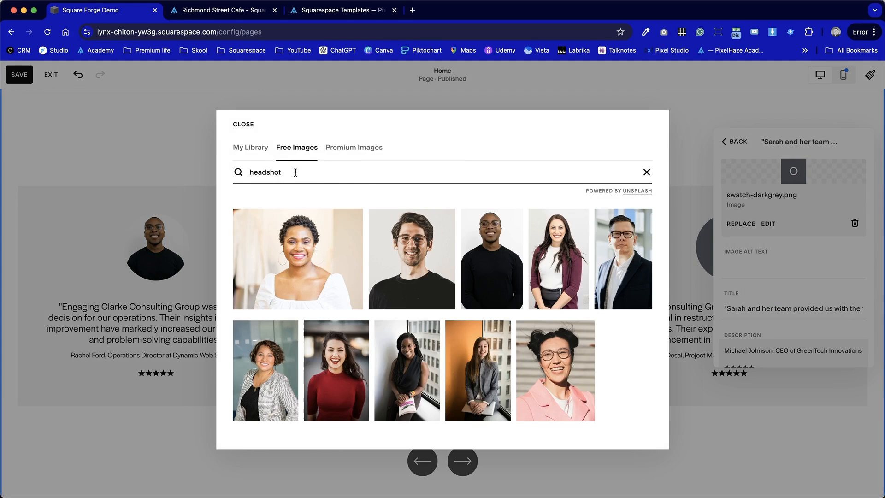
click(239, 172)
click(559, 258)
click(376, 381)
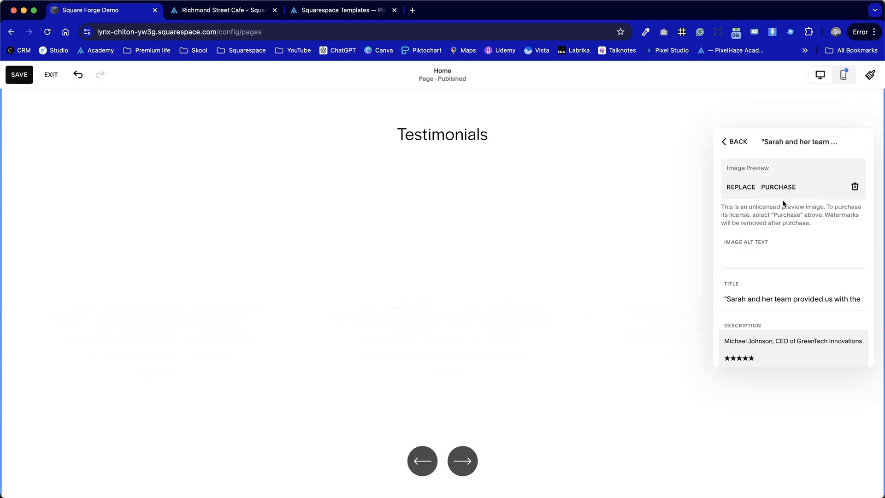
drag(793, 189, 794, 171)
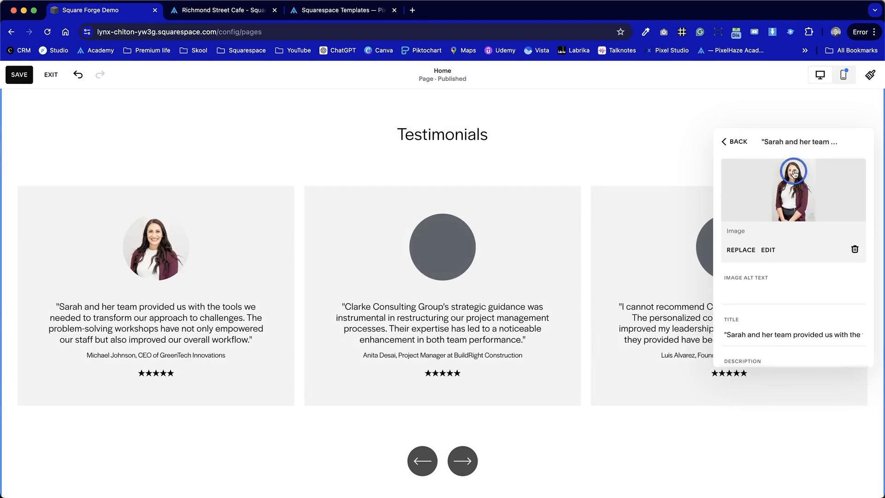
click(743, 144)
- Give the third testimonial the free stock headshot of the man with glasses in a dark sweater
click(778, 144)
click(802, 292)
click(742, 224)
click(800, 297)
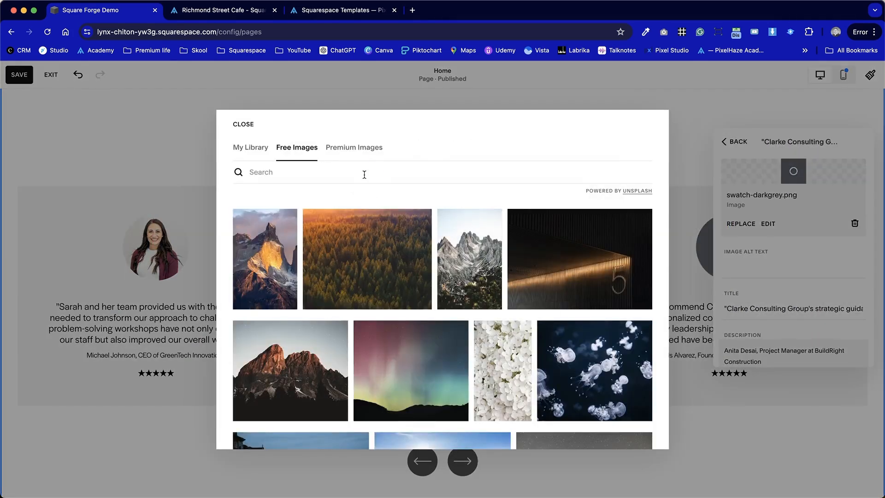
click(364, 175)
text(headshot)
click(385, 251)
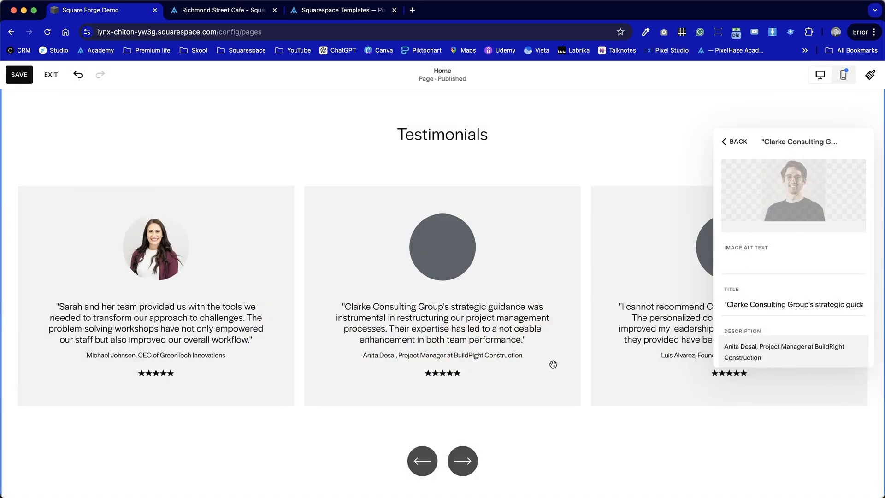
click(733, 144)
- Give the fourth testimonial the free stock headshot of the woman in glasses and a pink jacket
click(777, 143)
click(791, 326)
click(741, 224)
click(326, 173)
text(headshot)
click(555, 370)
click(334, 381)
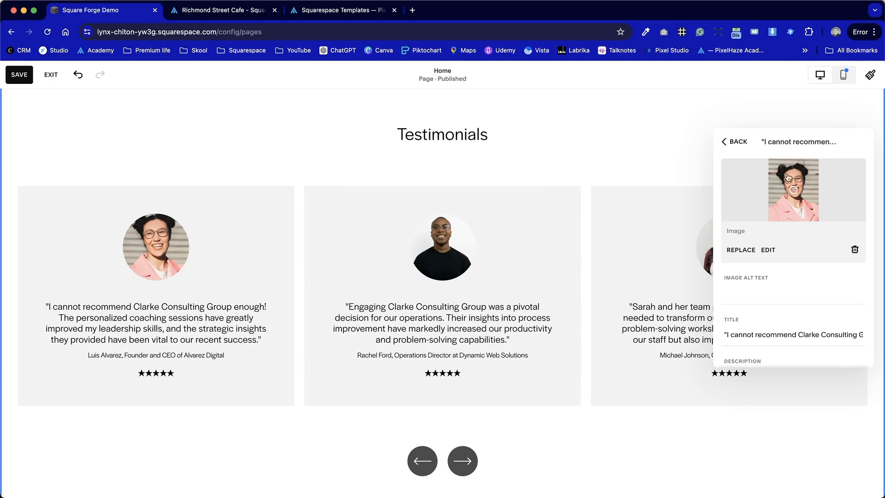
click(734, 141)
- Close the testimonial settings, save the Home page and switch to the Richmond Street Cafe template page for comparison
click(651, 148)
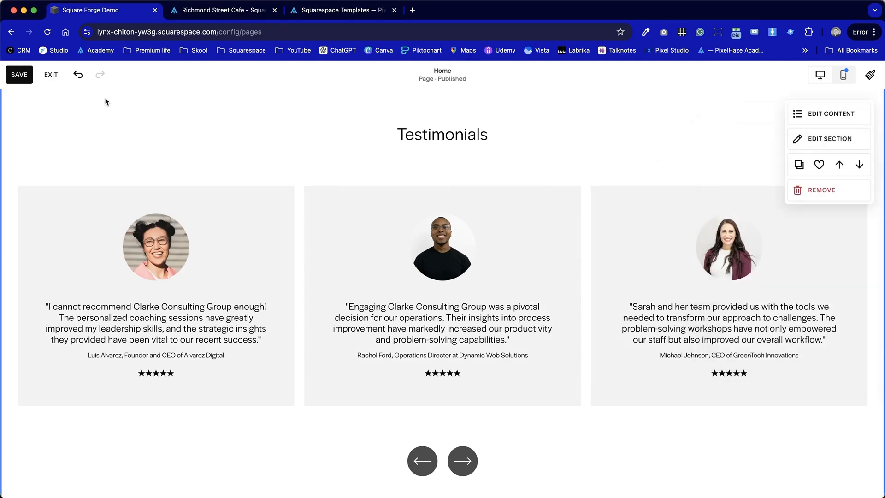
click(19, 74)
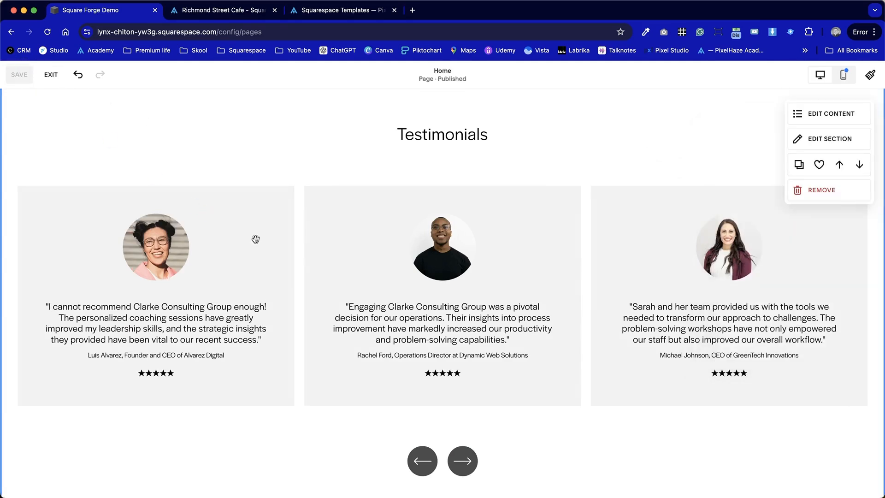
key(ctrl+Tab)
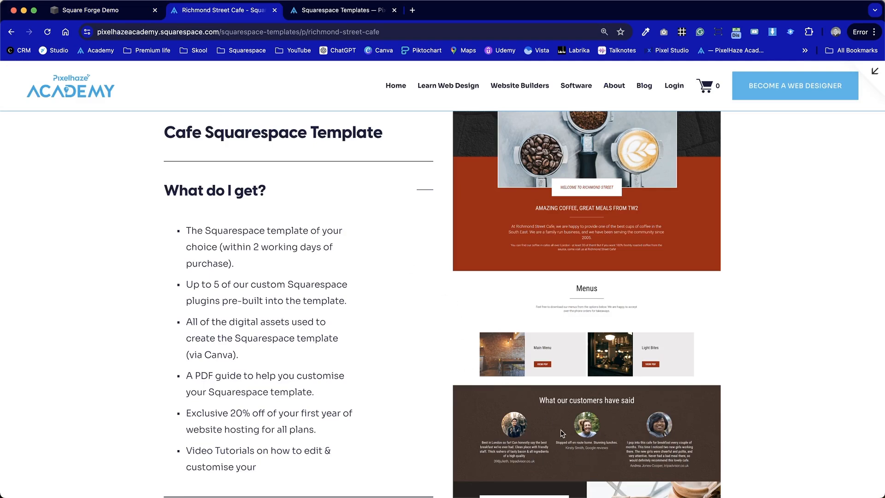
- Return to the Square Forge Demo editor and turn off the Card style for the testimonials
key(ctrl+shift+Tab)
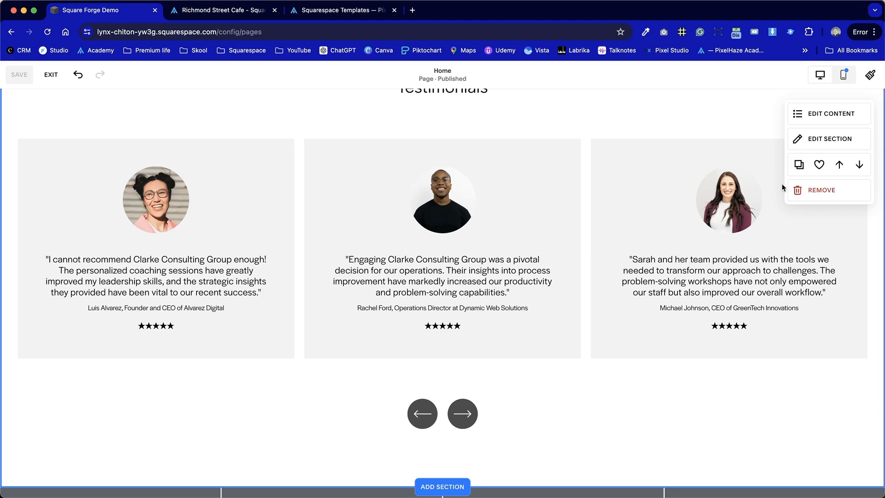
click(830, 113)
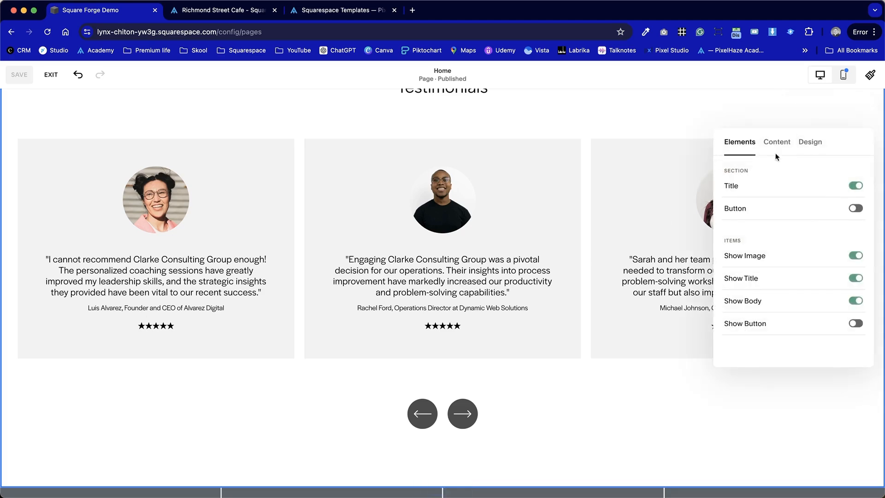
drag(838, 144, 723, 140)
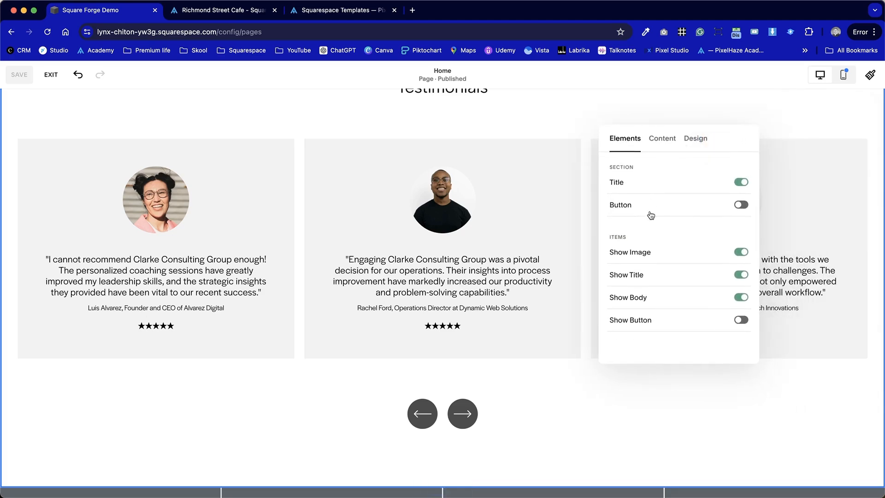
click(663, 138)
click(695, 139)
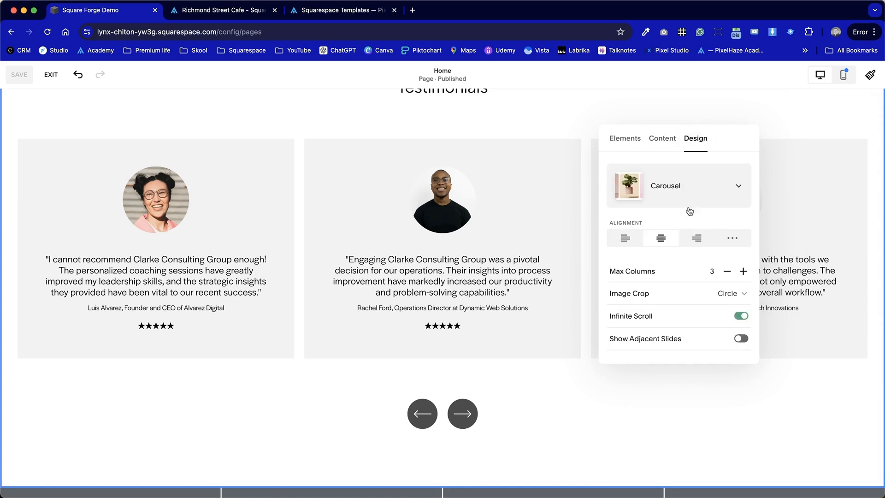
scroll(678, 282, down, 3)
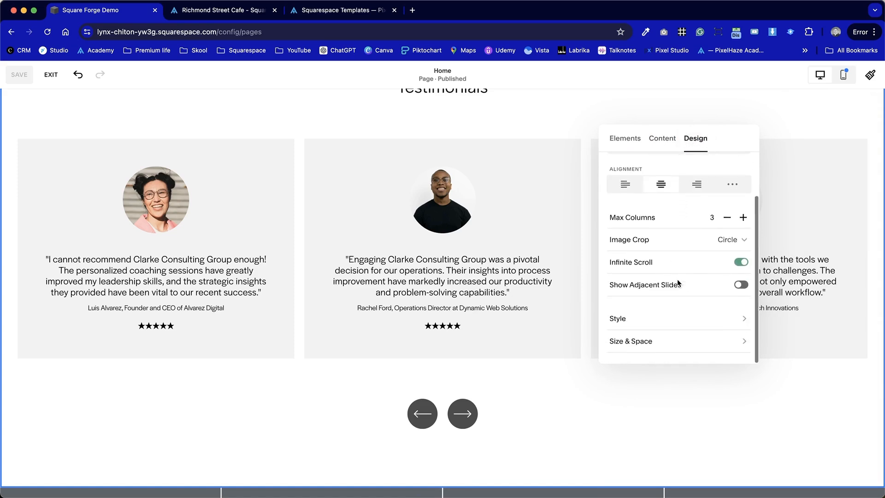
click(673, 328)
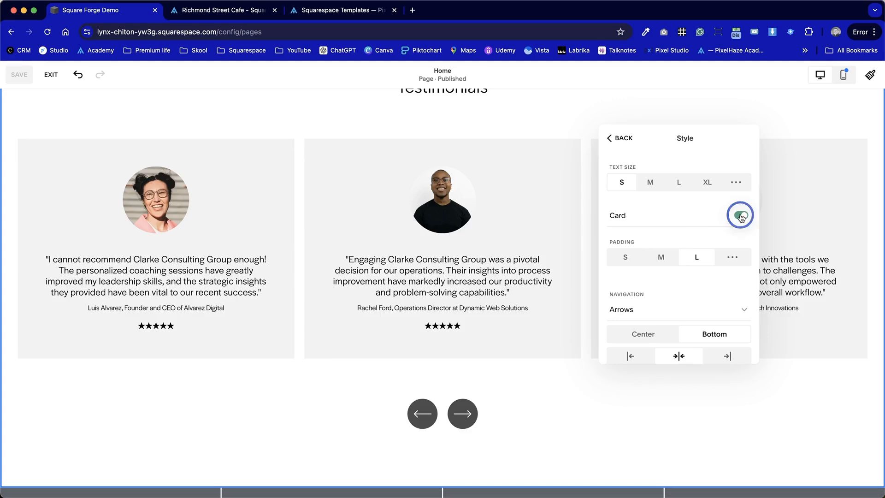
click(742, 216)
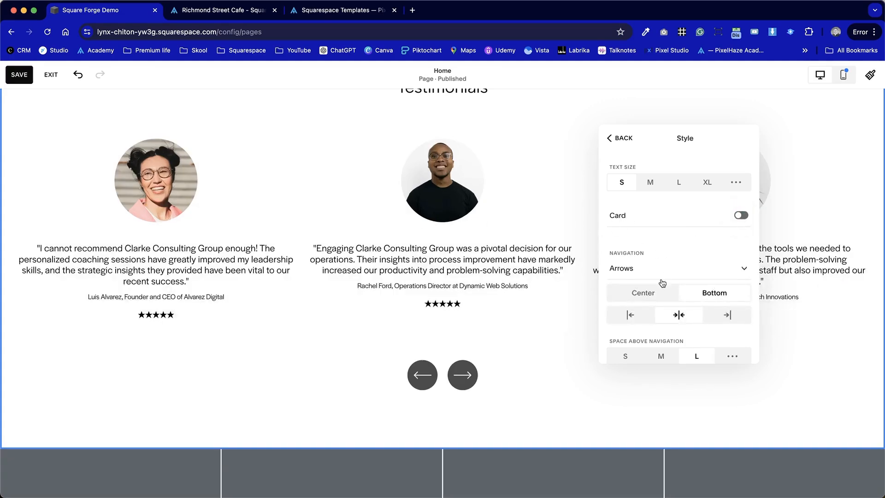
scroll(505, 272, up, 2)
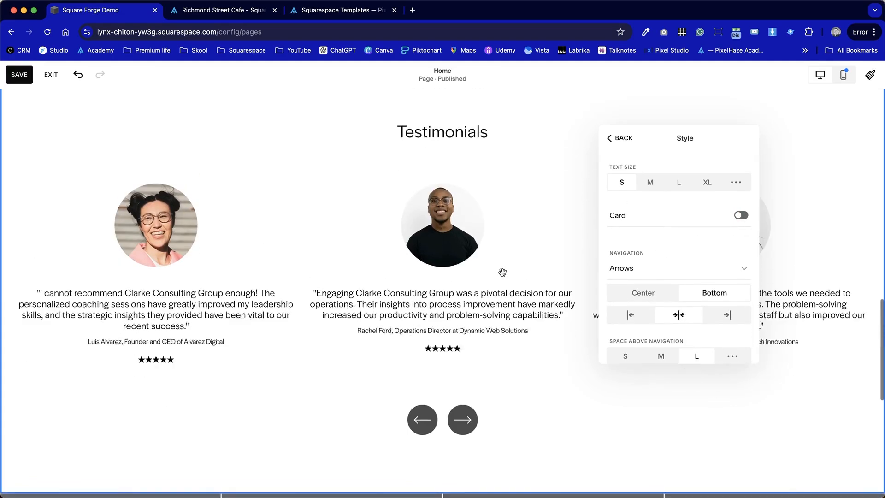
- Set the testimonials' content width to M and layout width to Inset, and close the section's content settings
click(620, 138)
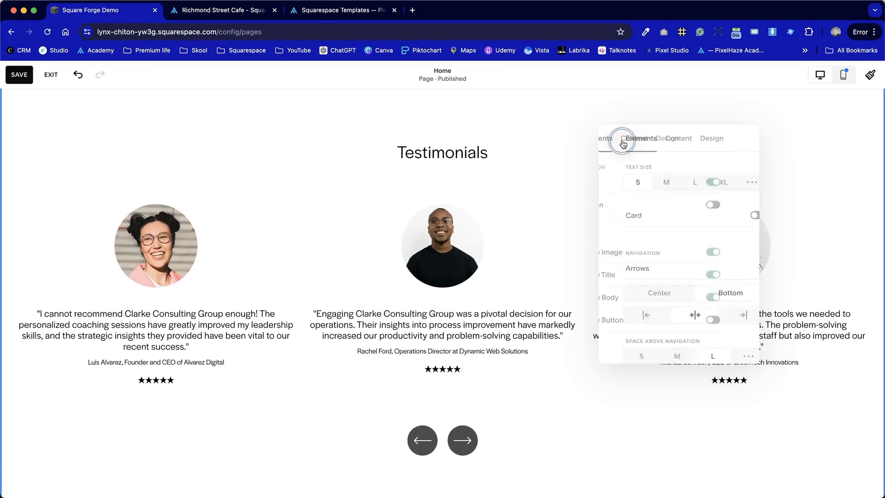
click(680, 139)
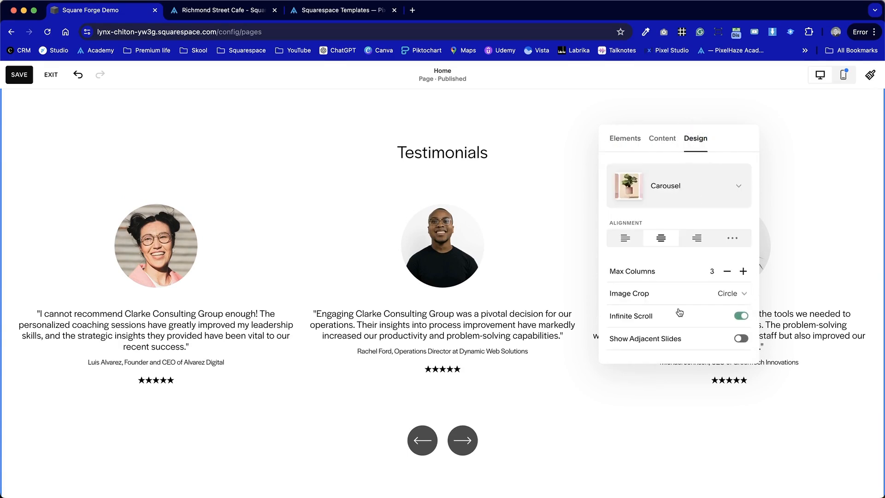
scroll(678, 312, down, 2)
click(675, 343)
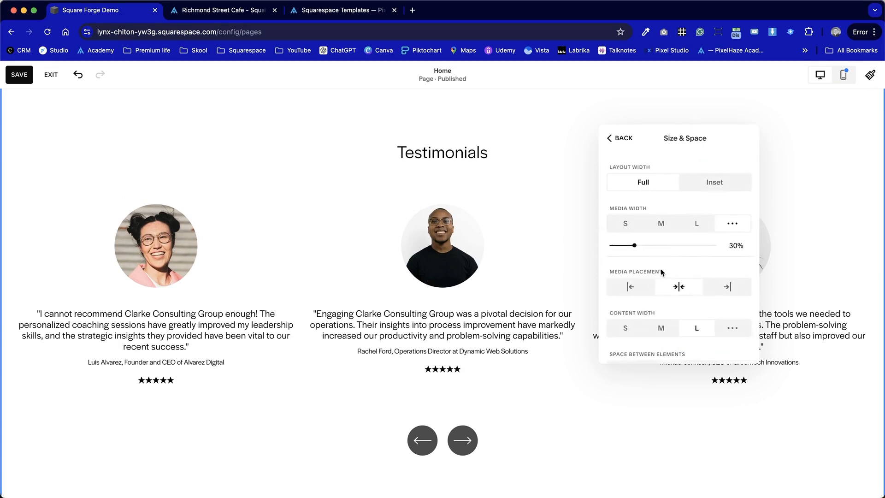
scroll(661, 270, down, 3)
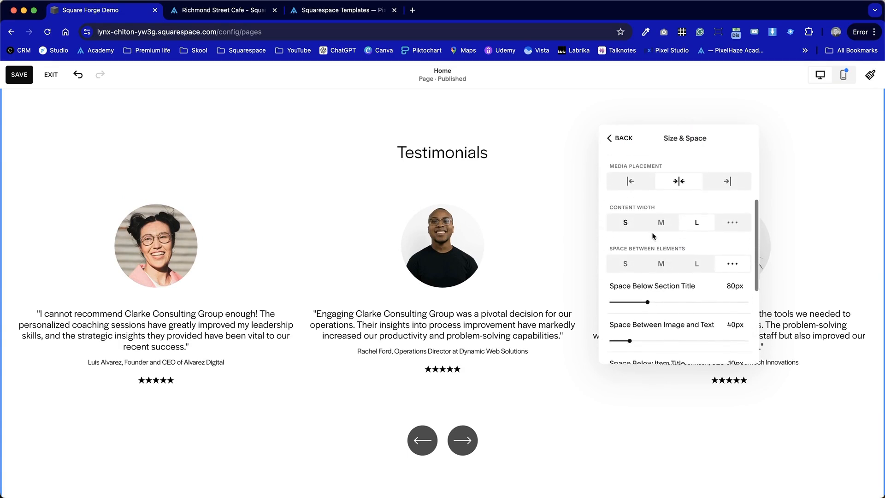
click(660, 224)
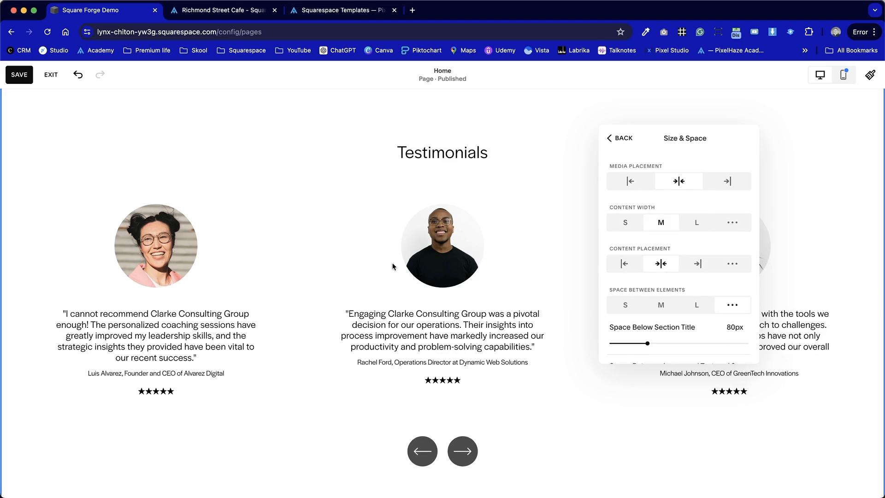
scroll(638, 291, up, 3)
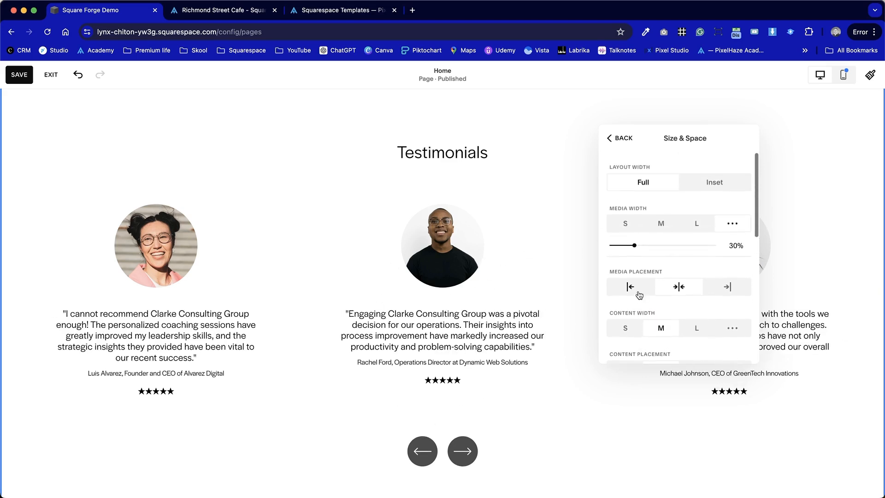
click(712, 185)
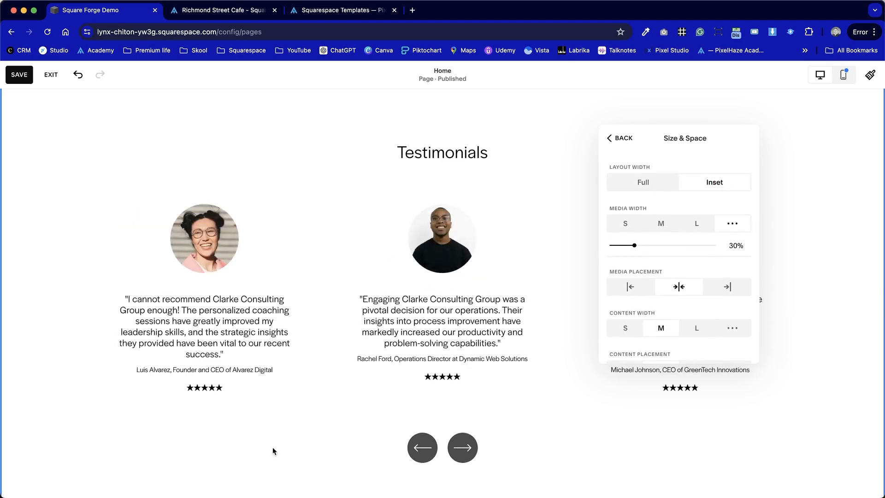
click(555, 319)
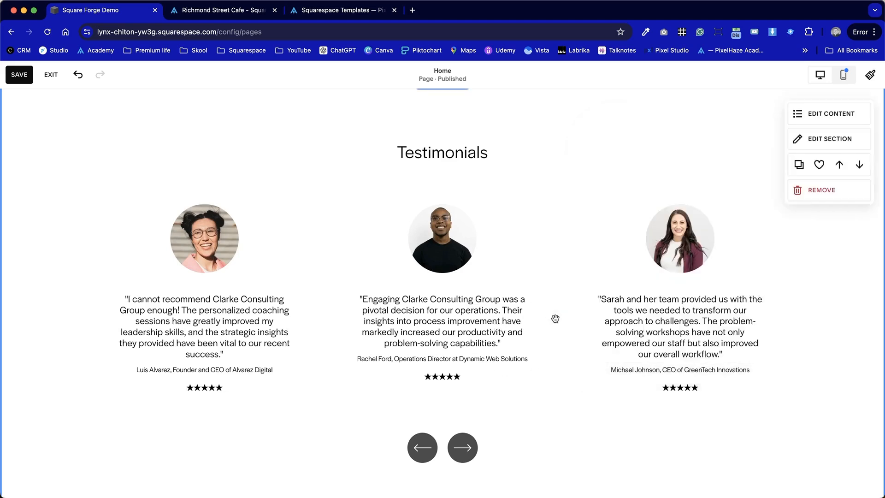
- Compare the testimonials section with the customer reviews on the Richmond Street Cafe template page
scroll(565, 302, down, 2)
scroll(566, 303, up, 1)
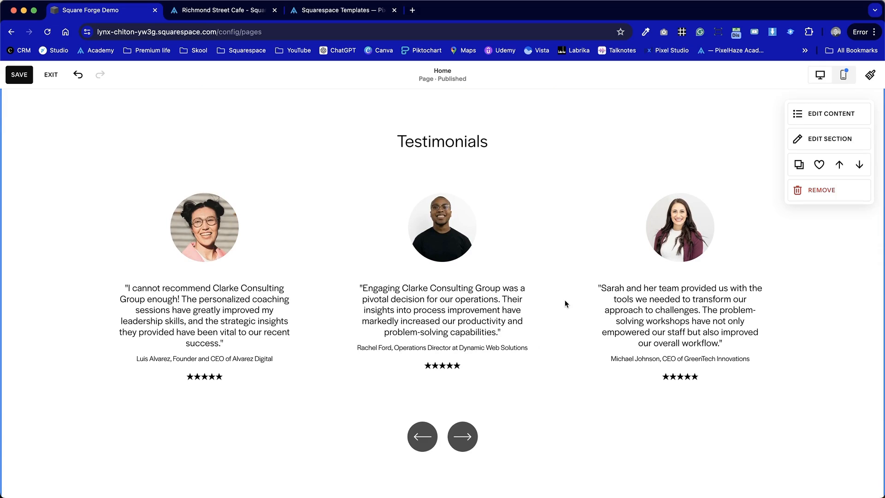
key(ctrl+Tab)
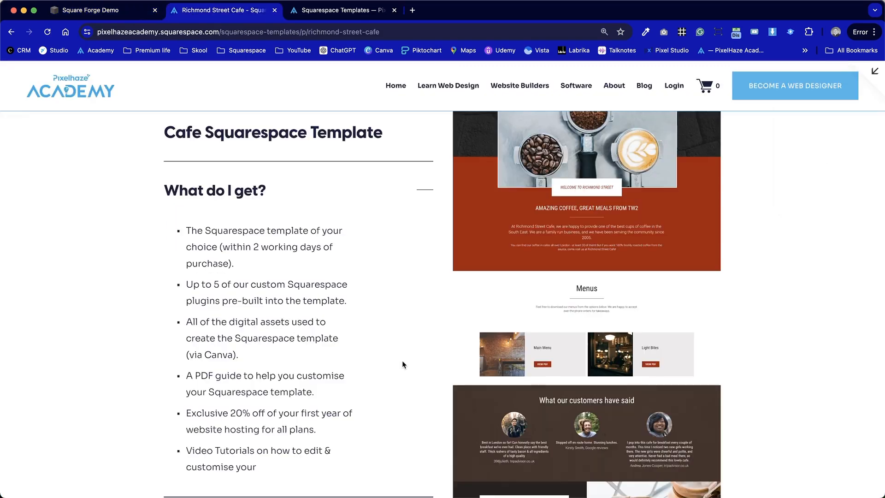
key(ctrl+shift+Tab)
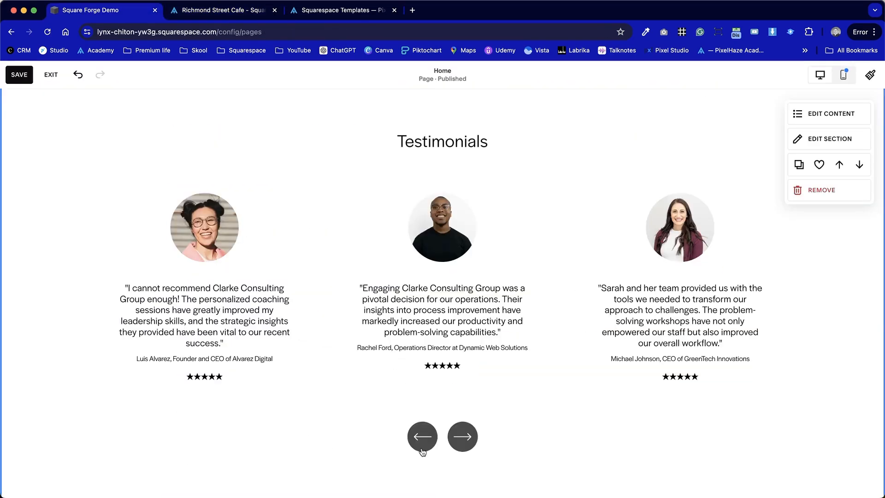
click(804, 113)
click(811, 142)
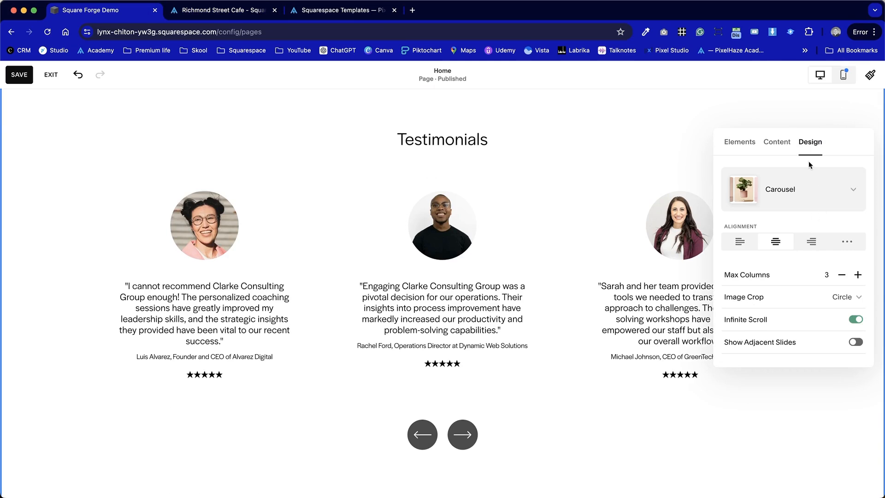
key(Escape)
- Apply the Dark 2 color theme to the testimonials section
click(834, 137)
click(819, 142)
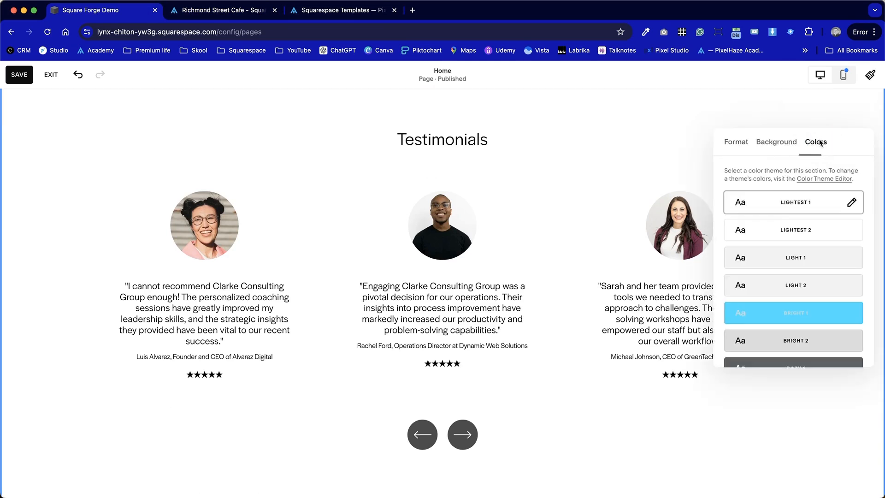
scroll(768, 309, down, 5)
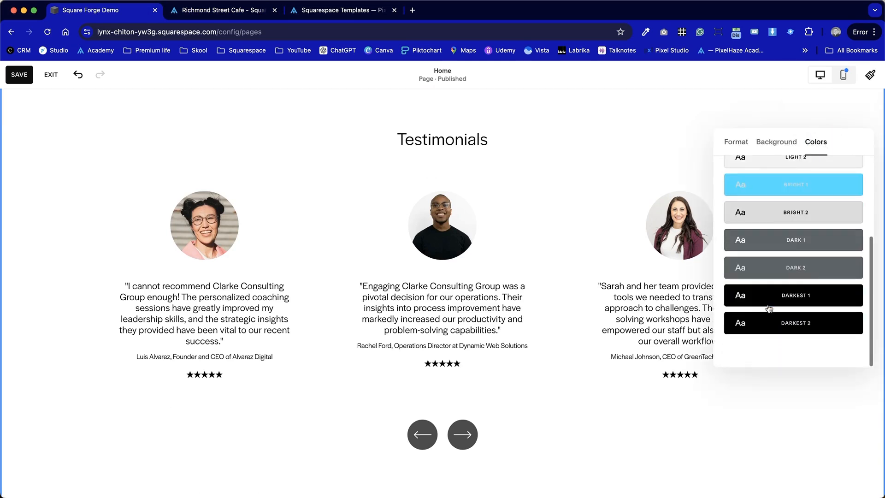
click(812, 274)
click(570, 410)
scroll(570, 410, up, 5)
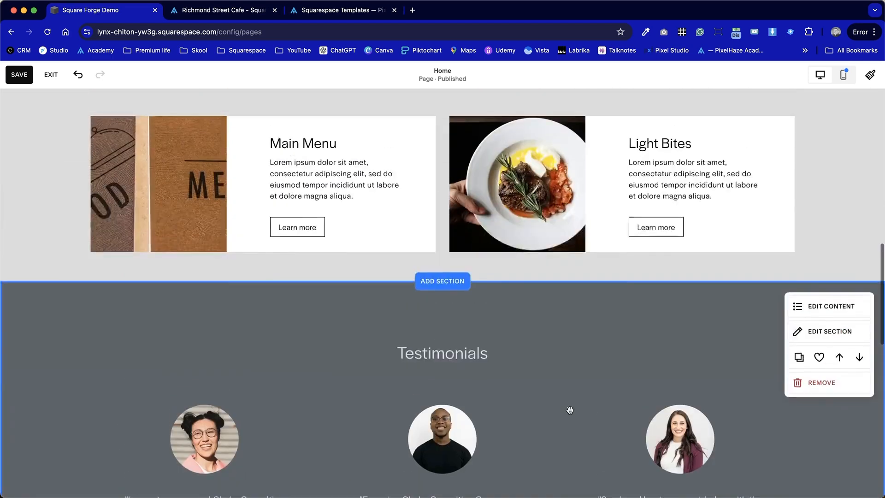
- Examine the gallery section below the testimonials, including the images in its grid gallery block
scroll(570, 409, down, 10)
scroll(570, 409, down, 5)
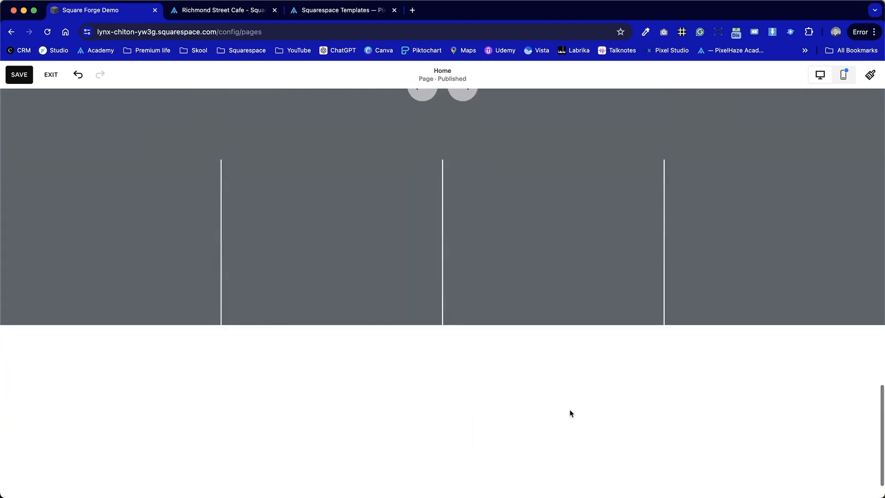
scroll(570, 408, up, 3)
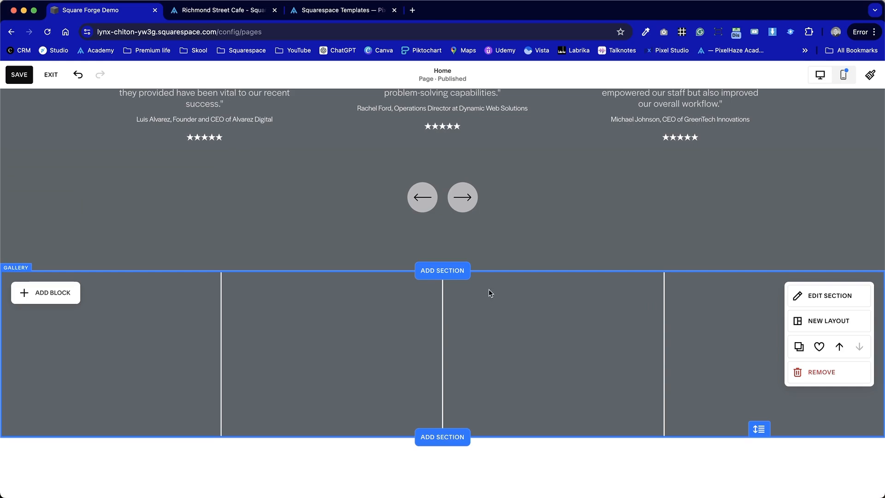
click(825, 297)
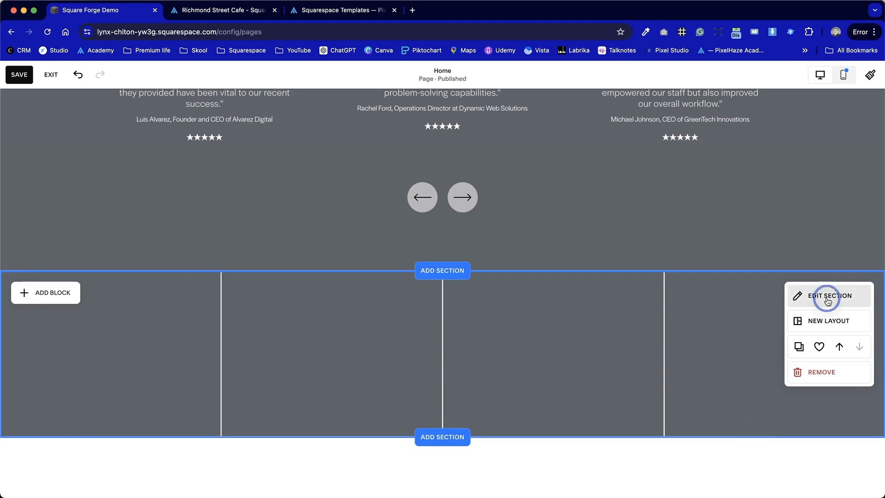
click(623, 358)
scroll(624, 359, down, 3)
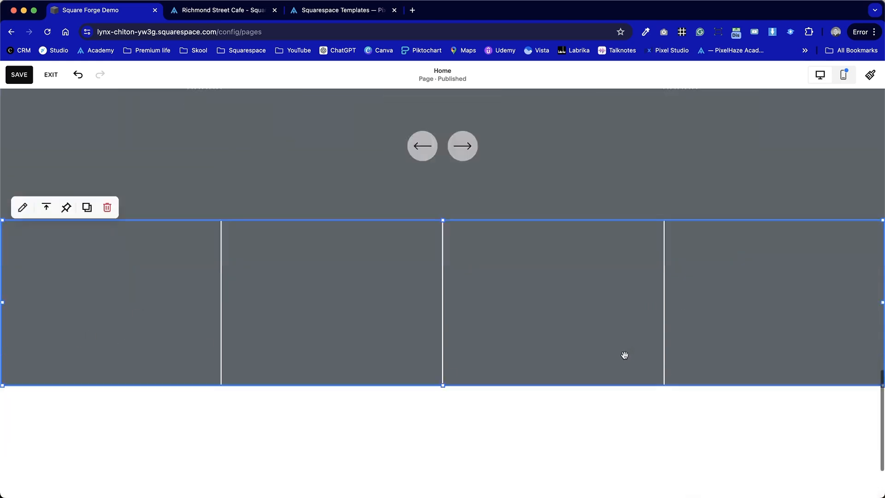
scroll(625, 361, up, 10)
scroll(624, 357, down, 6)
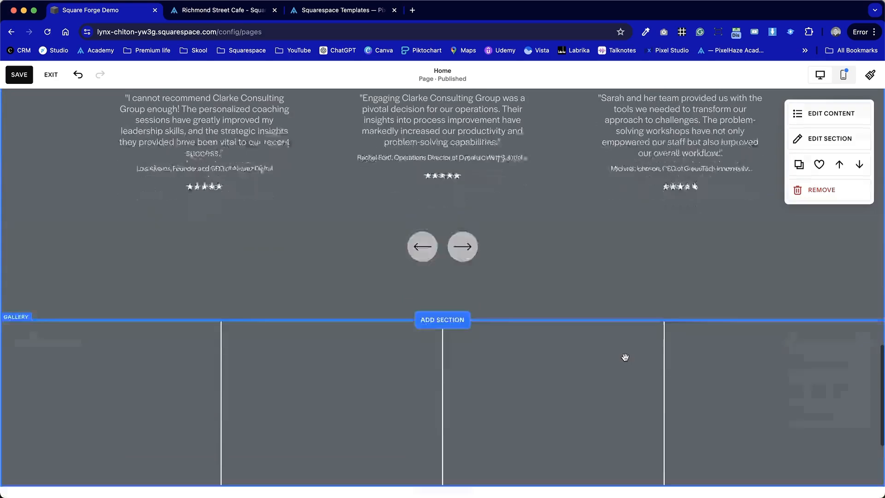
double_click(625, 358)
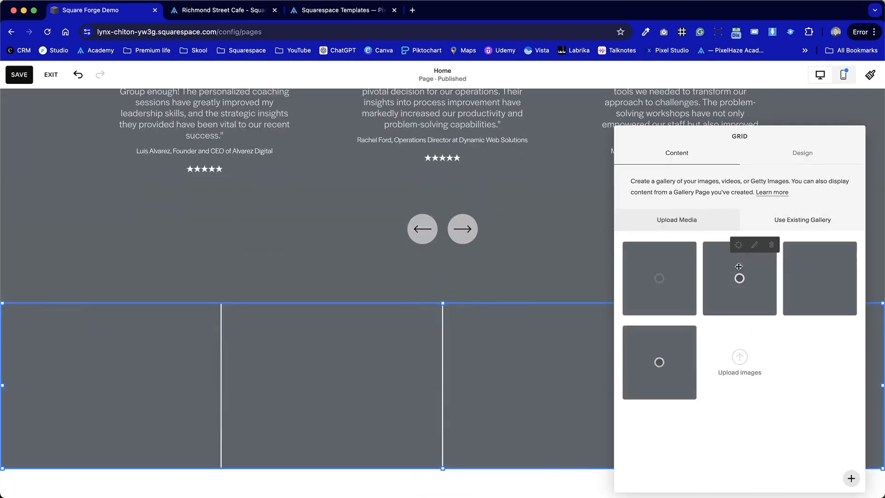
click(461, 275)
- Review the Home page's sections and save the page
scroll(463, 277, up, 5)
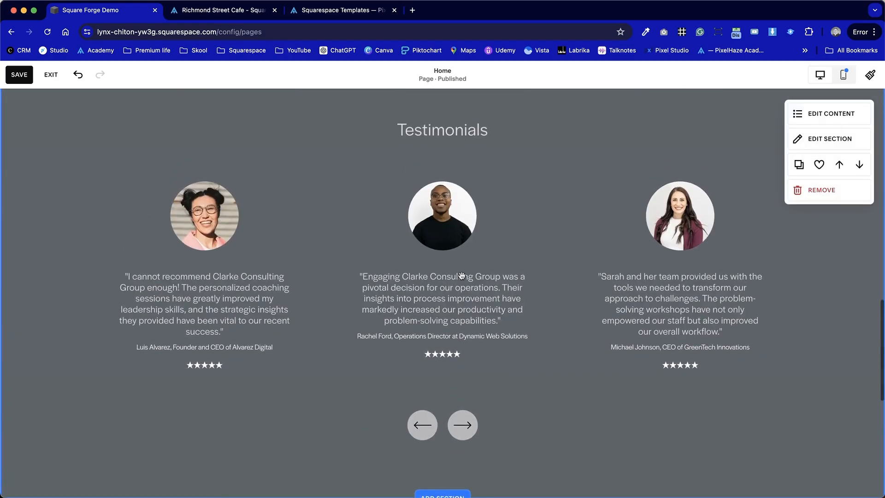
scroll(461, 275, up, 15)
scroll(462, 281, down, 13)
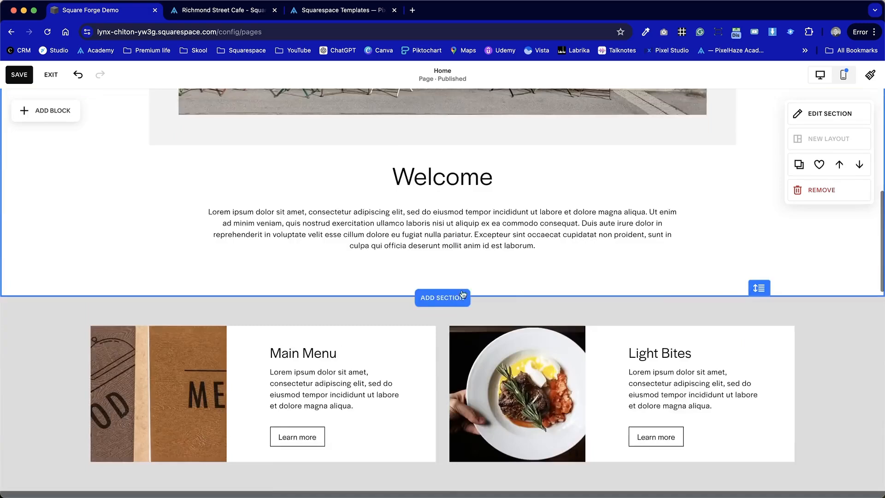
scroll(462, 290, down, 2)
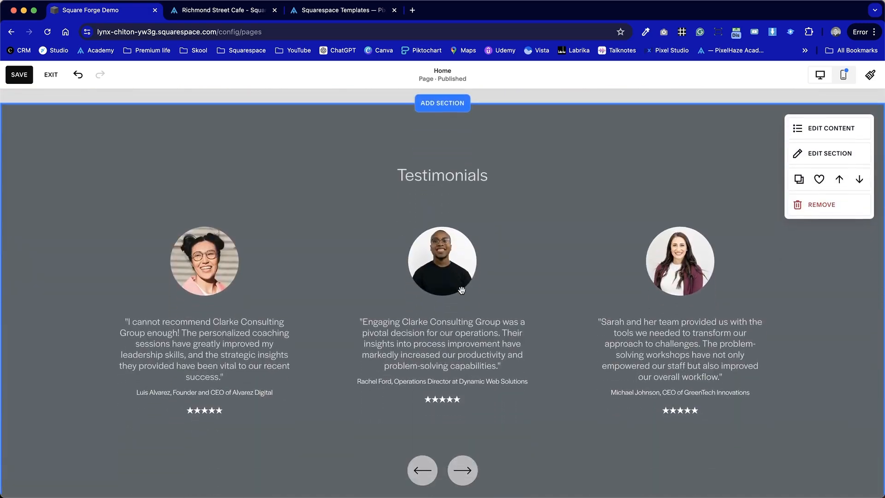
scroll(462, 290, up, 15)
click(20, 74)
- Try the white, cream, yellow and brown recommended color palette on the site and check it on the testimonials section
scroll(323, 198, down, 10)
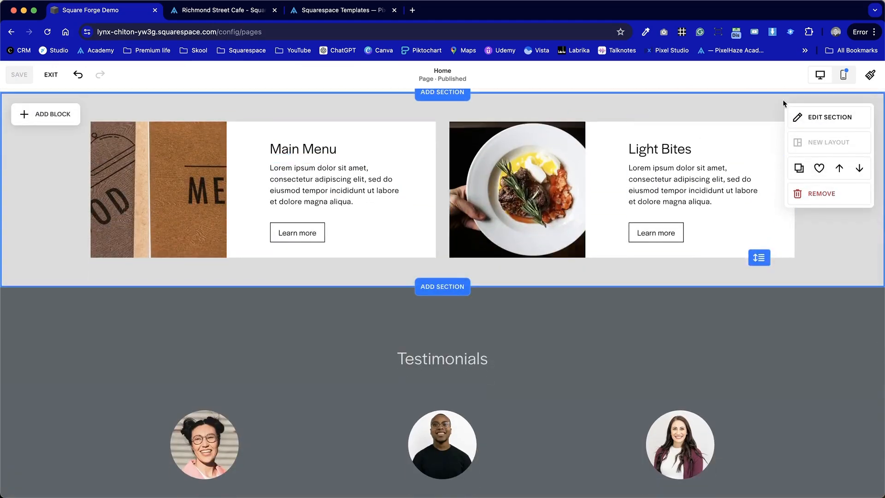
click(872, 77)
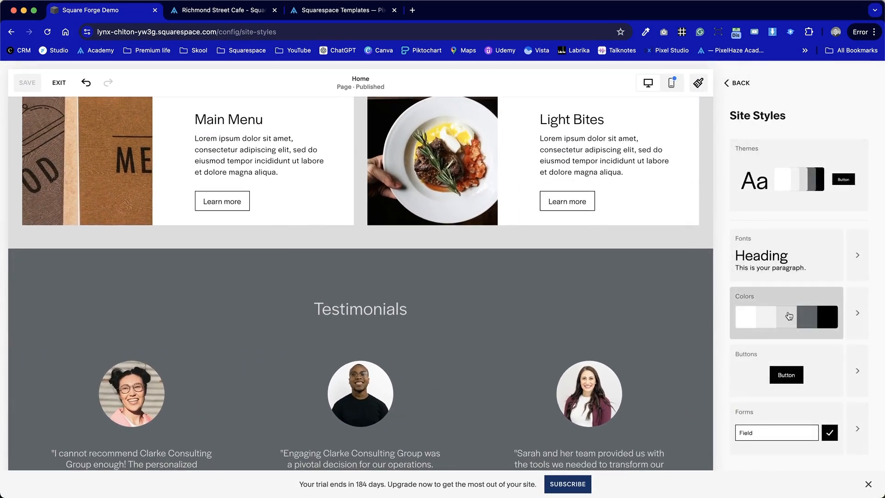
click(775, 317)
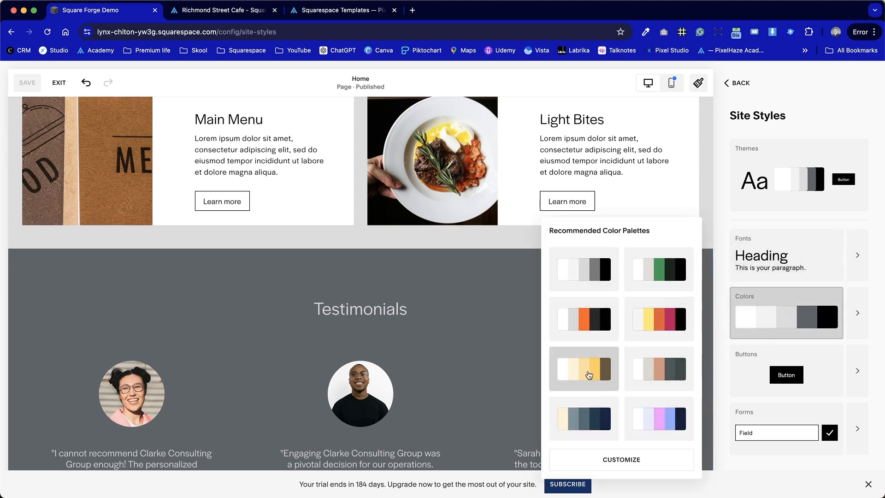
click(595, 375)
scroll(510, 322, down, 7)
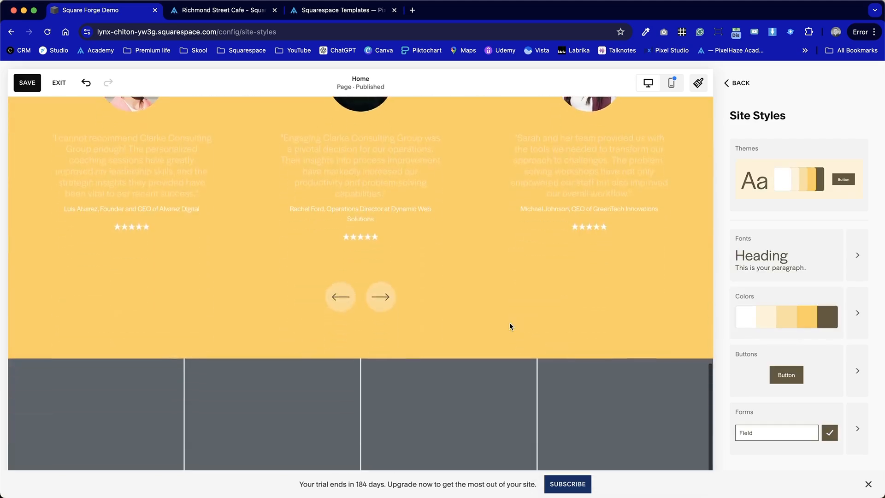
scroll(510, 322, up, 3)
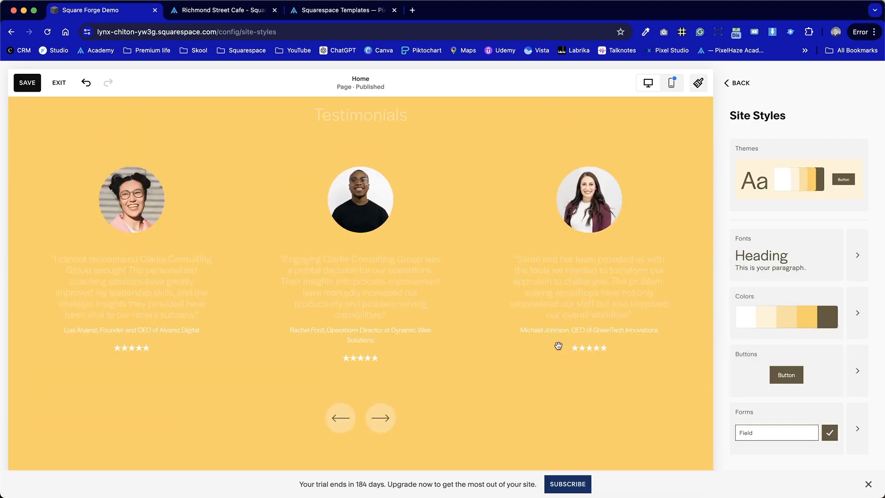
scroll(559, 350, down, 3)
scroll(559, 349, up, 3)
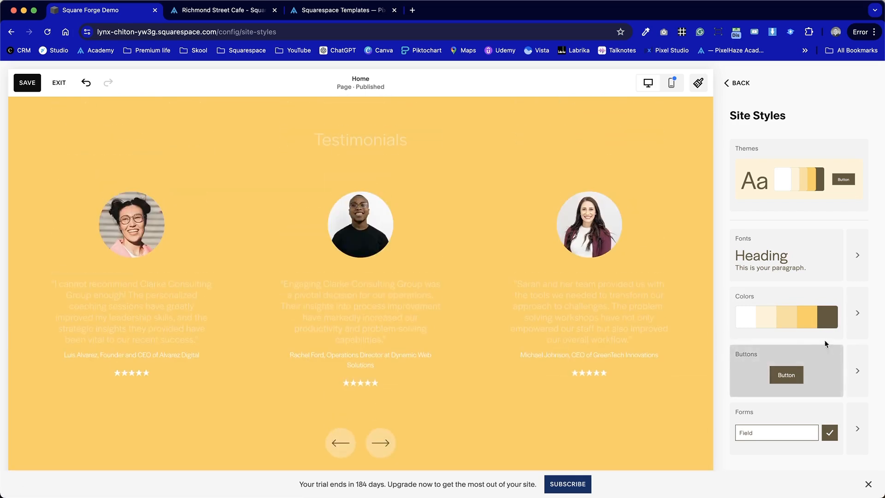
- Apply the recommended cream, slate blue and navy color palette to the site and check the top of the Home page
click(812, 326)
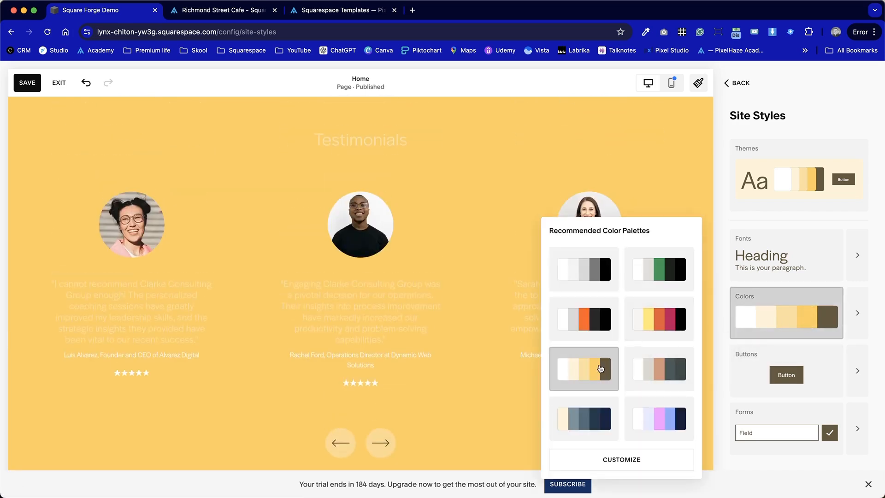
click(593, 413)
click(465, 221)
scroll(466, 221, up, 5)
scroll(465, 220, up, 10)
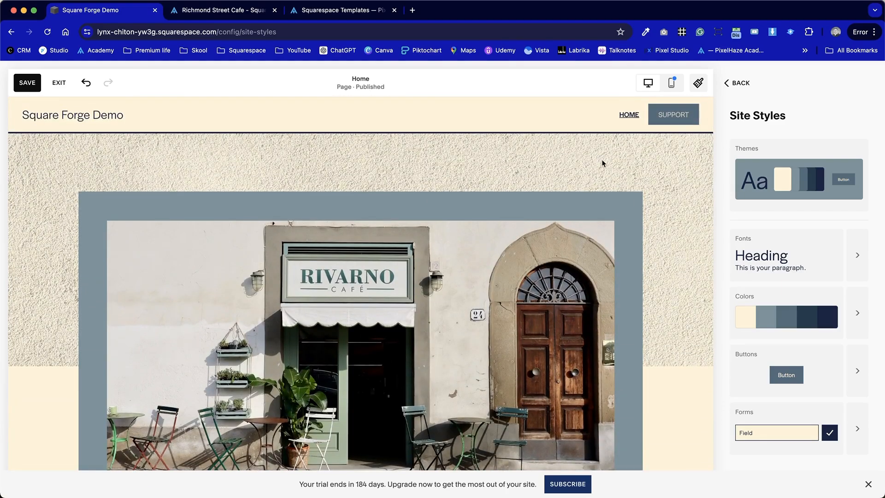
- Customize the site palette by changing its lightest color to the off-white #FBF8EF
click(759, 313)
click(761, 295)
click(762, 310)
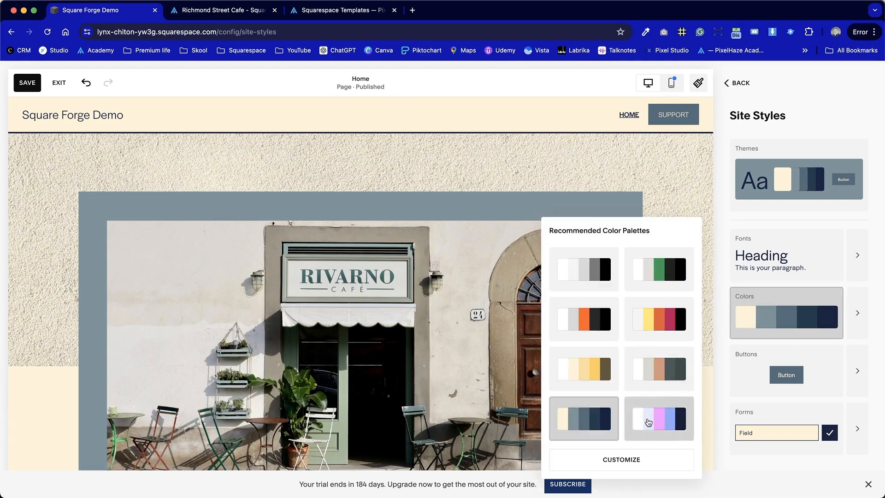
click(625, 458)
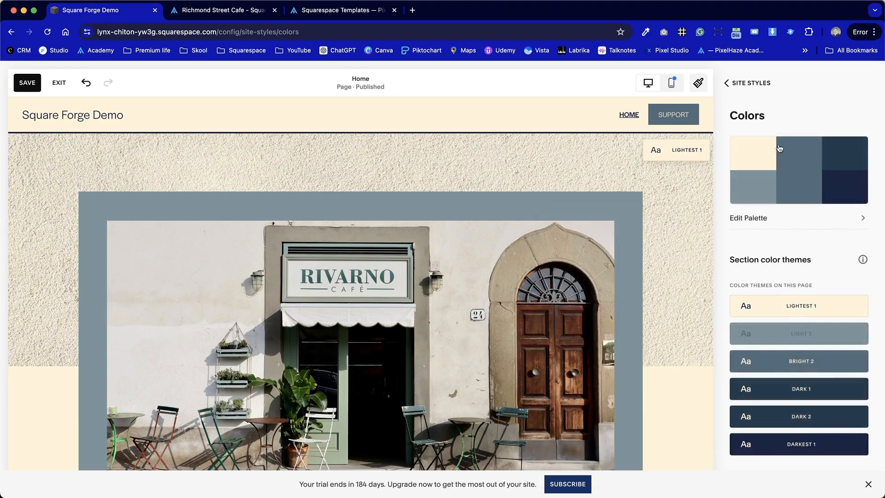
click(755, 167)
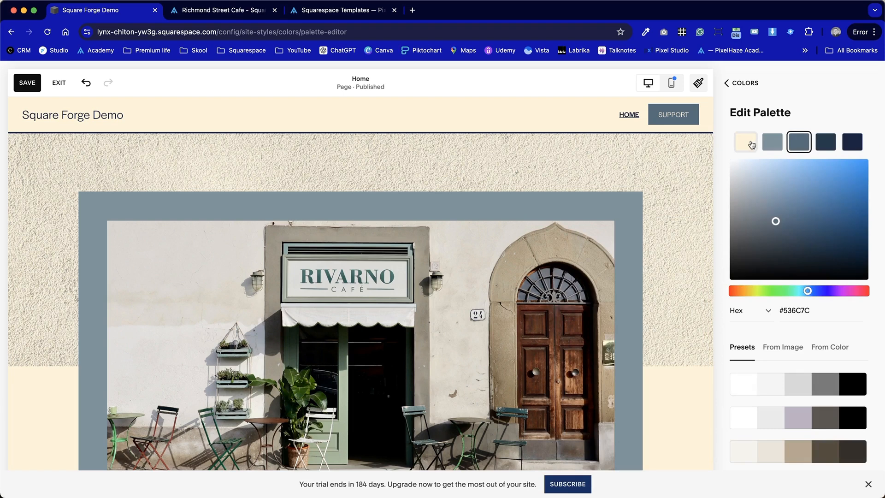
click(751, 144)
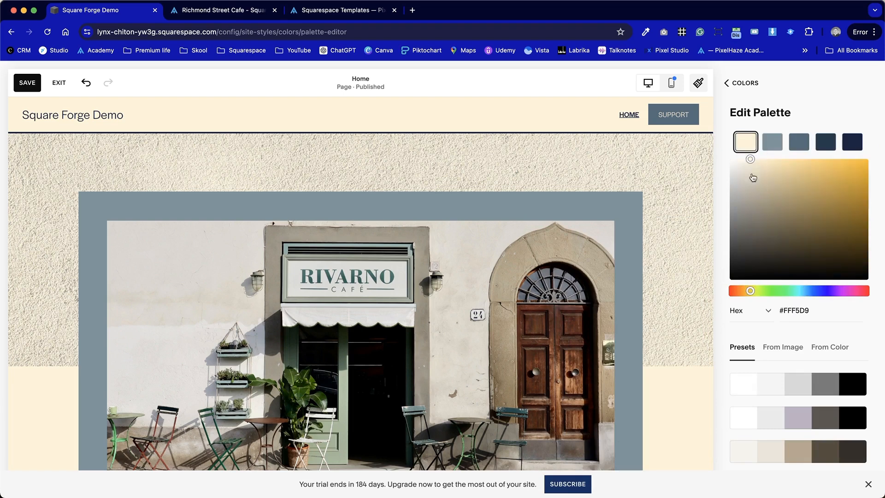
click(735, 162)
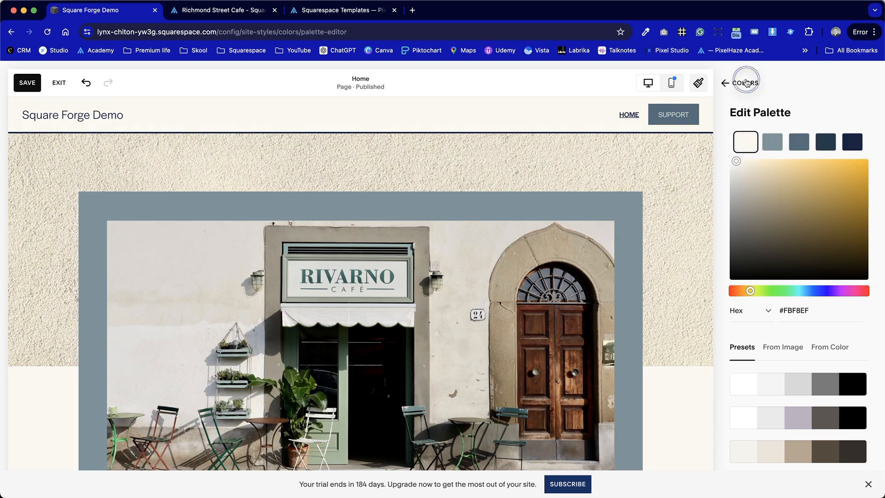
click(728, 83)
click(729, 82)
- Apply the last sans-serif recommended font pack to the site and check it on the testimonials section
scroll(641, 285, down, 15)
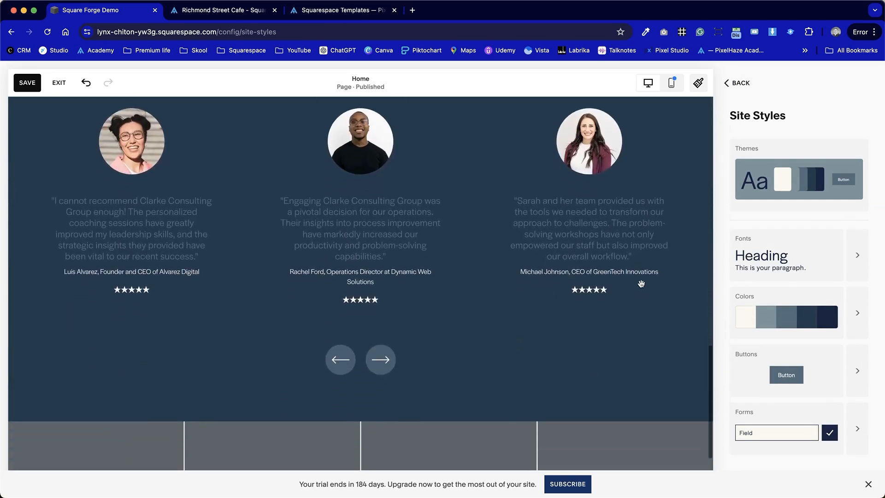
scroll(641, 283, up, 3)
scroll(641, 283, down, 2)
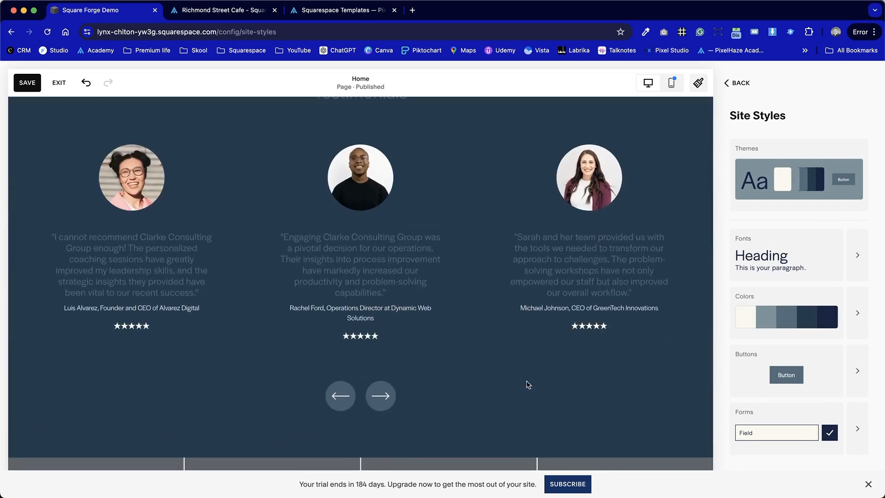
drag(376, 282, 457, 259)
click(825, 275)
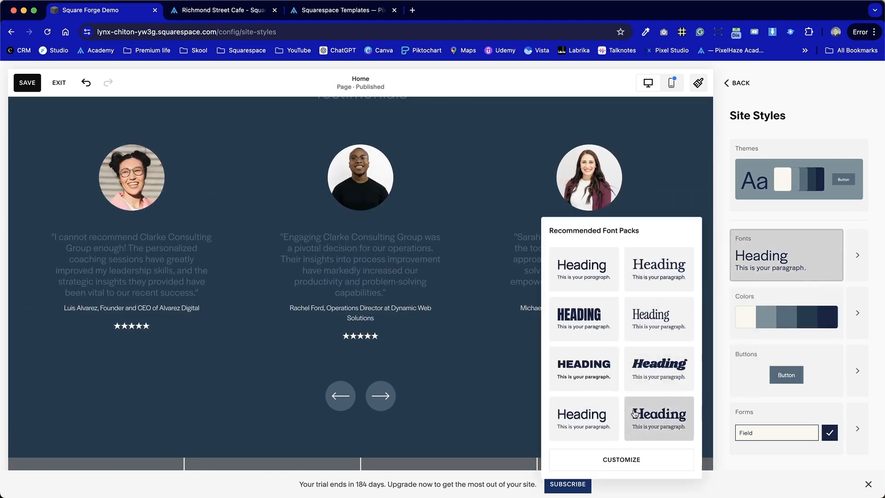
click(602, 419)
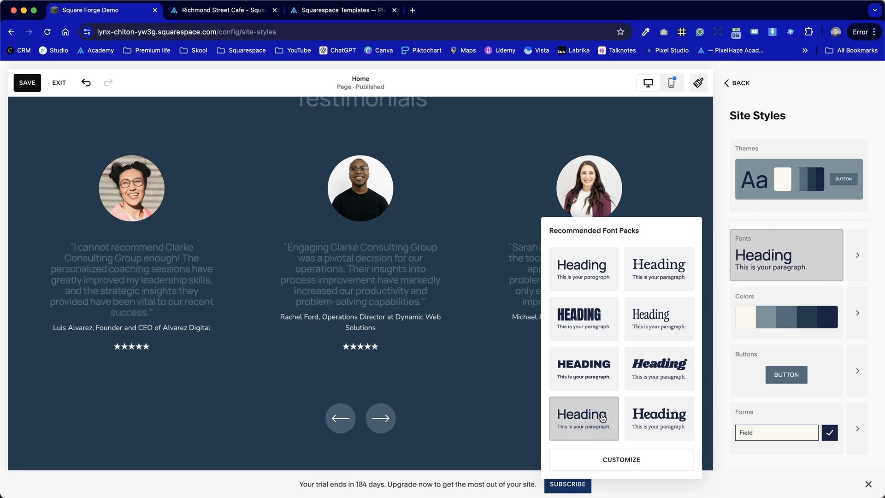
click(467, 347)
scroll(468, 346, up, 4)
scroll(468, 346, down, 5)
scroll(469, 345, up, 2)
- Change the second color of the site palette to the pale blue #C8DBE7
click(787, 206)
click(804, 184)
click(789, 326)
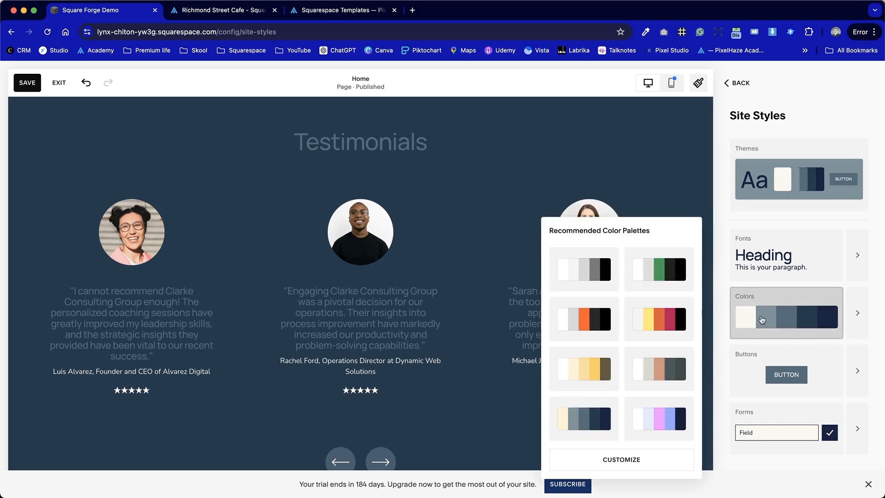
click(761, 320)
click(768, 322)
click(612, 460)
click(762, 189)
drag(775, 222, 757, 191)
click(747, 171)
drag(769, 147, 766, 154)
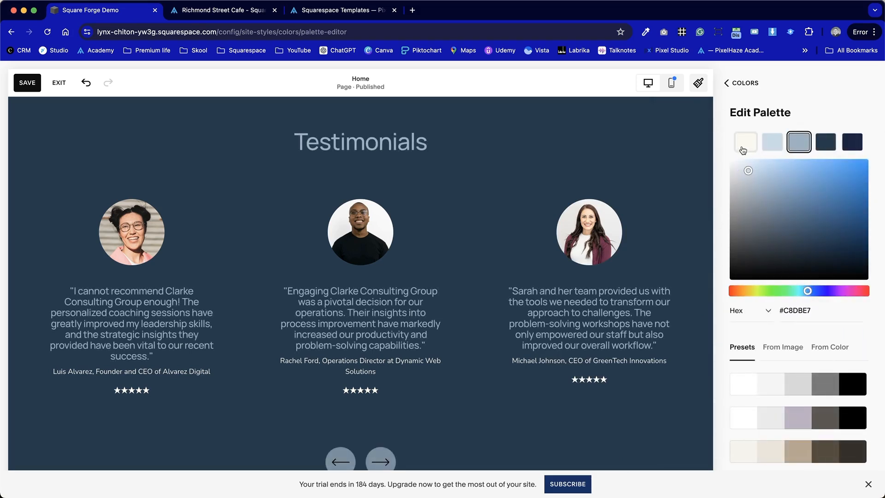
- Change the middle color of the site palette to the blue #688DA5 and leave the site styles
drag(749, 186, 780, 205)
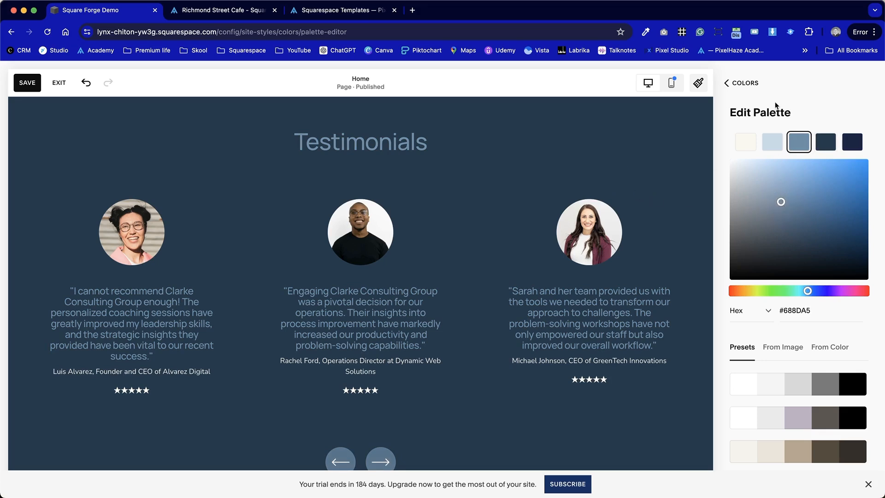
click(742, 78)
click(733, 83)
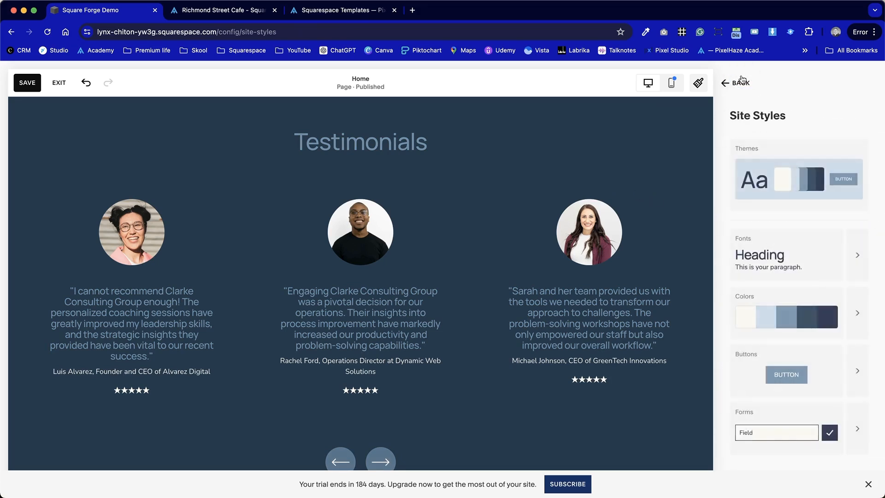
click(796, 175)
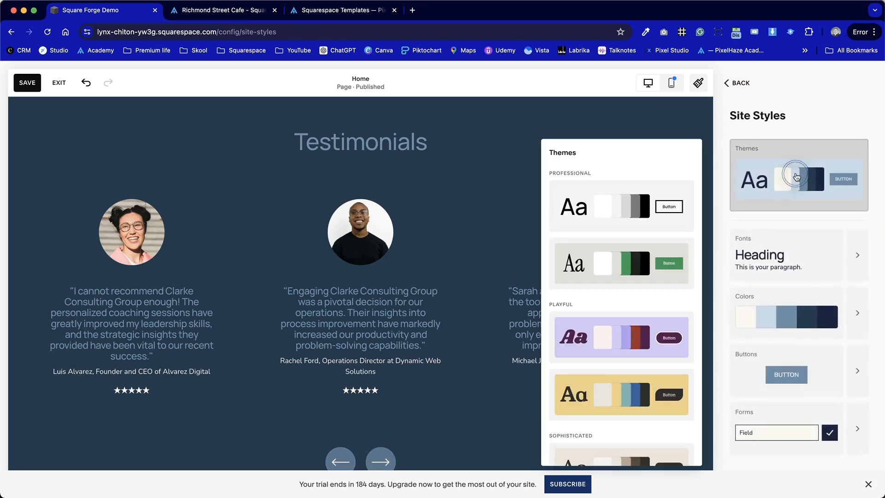
click(742, 84)
- Compare the dark color themes on the testimonials section and apply Darkest 1
mouse_move(771, 195)
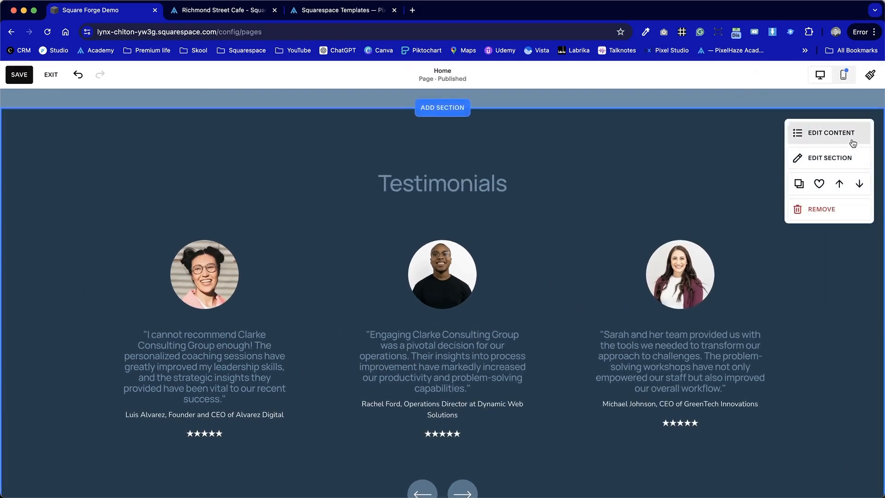
click(814, 157)
click(814, 158)
scroll(802, 258, down, 4)
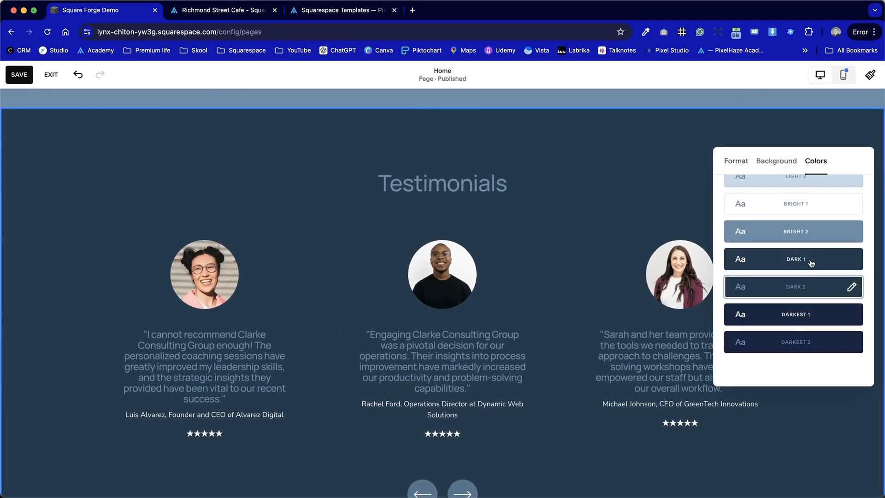
click(811, 262)
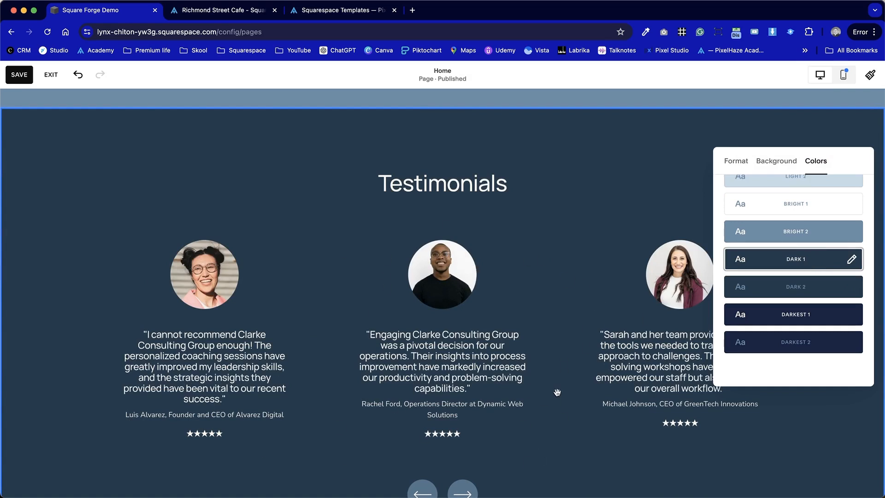
click(770, 314)
click(777, 352)
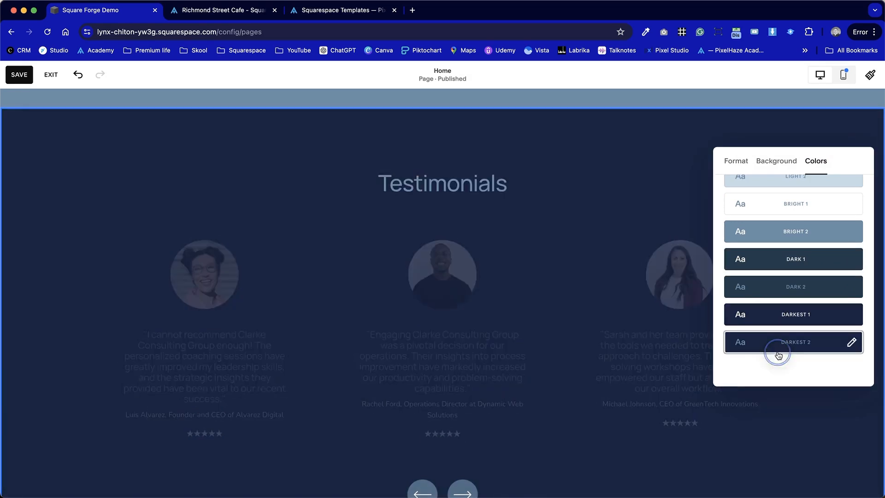
click(784, 318)
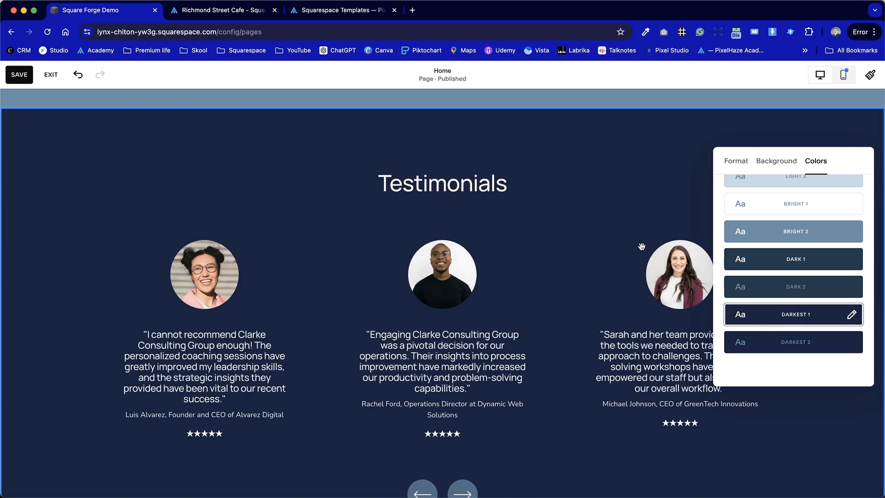
scroll(583, 324, down, 2)
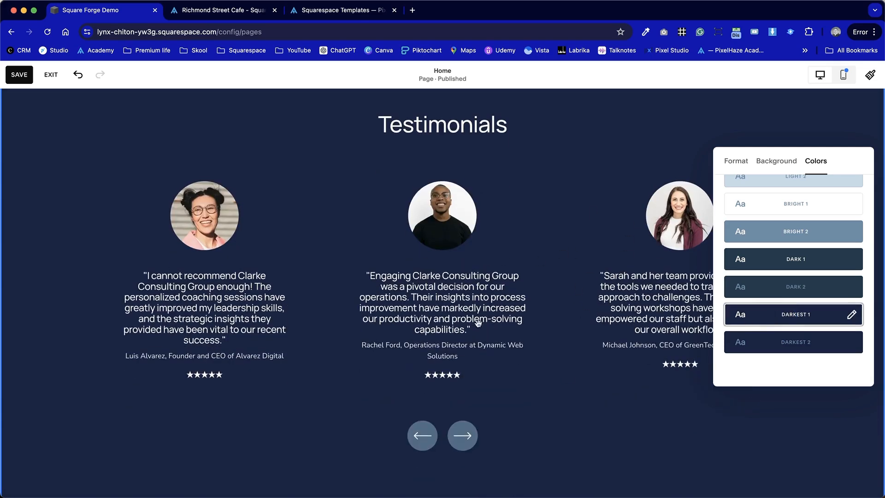
scroll(483, 409, down, 7)
- Recolor the Main Menu card's whole paragraph with the second-darkest palette color
scroll(483, 409, up, 20)
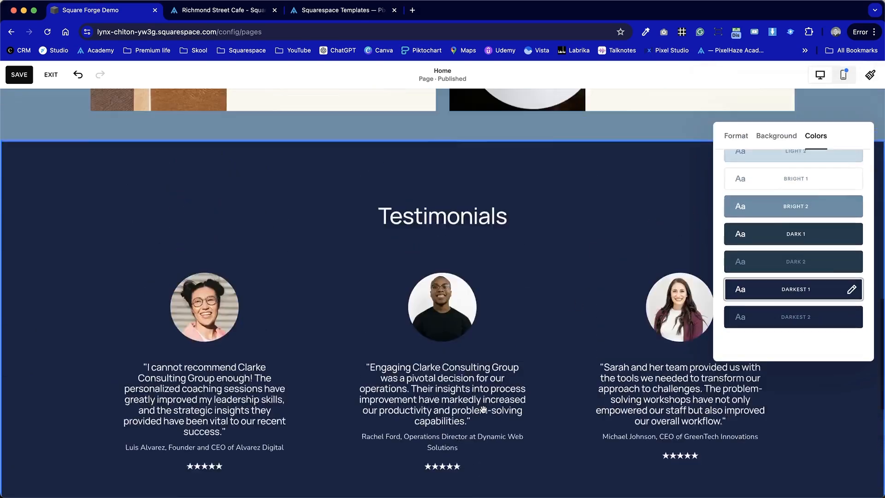
click(428, 318)
click(338, 374)
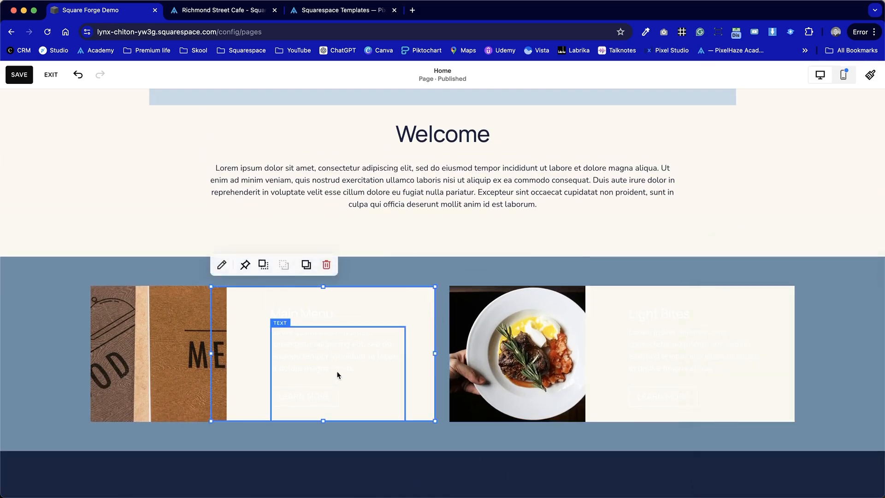
double_click(341, 357)
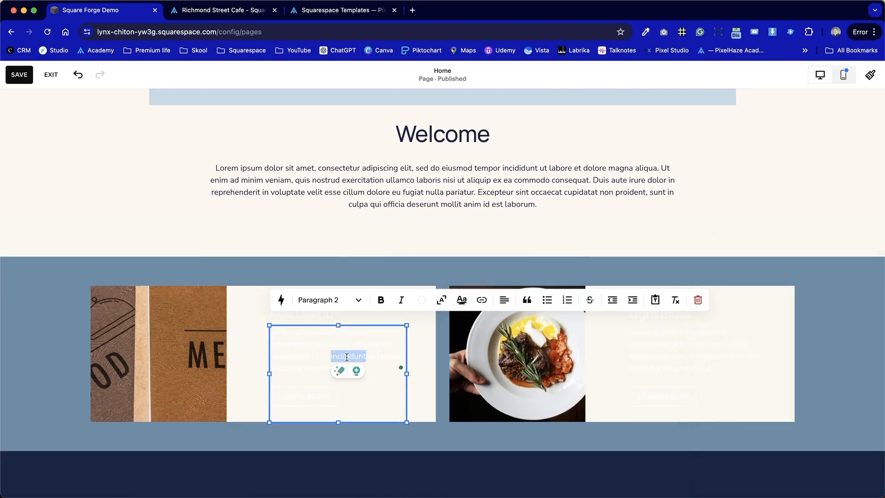
key(ctrl+a)
click(422, 299)
click(448, 357)
key(Escape)
- Set the Main Menu card's Learn More button to the Primary style
click(316, 409)
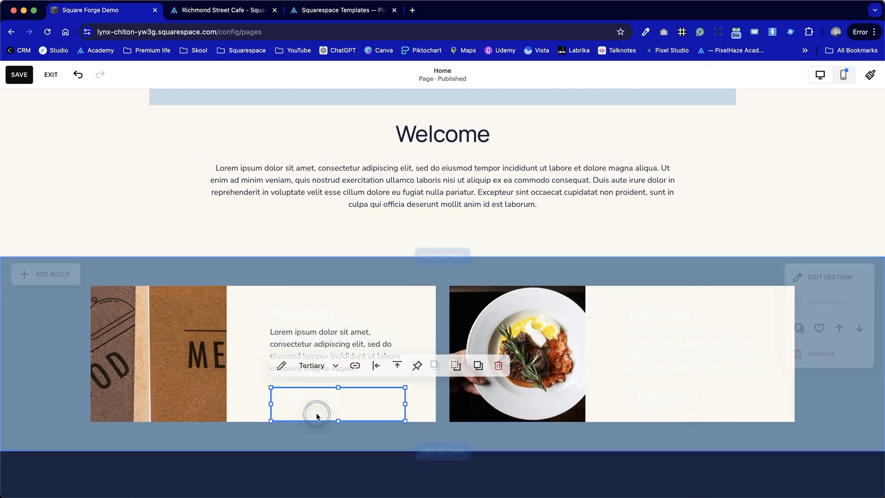
click(336, 366)
click(339, 396)
click(422, 402)
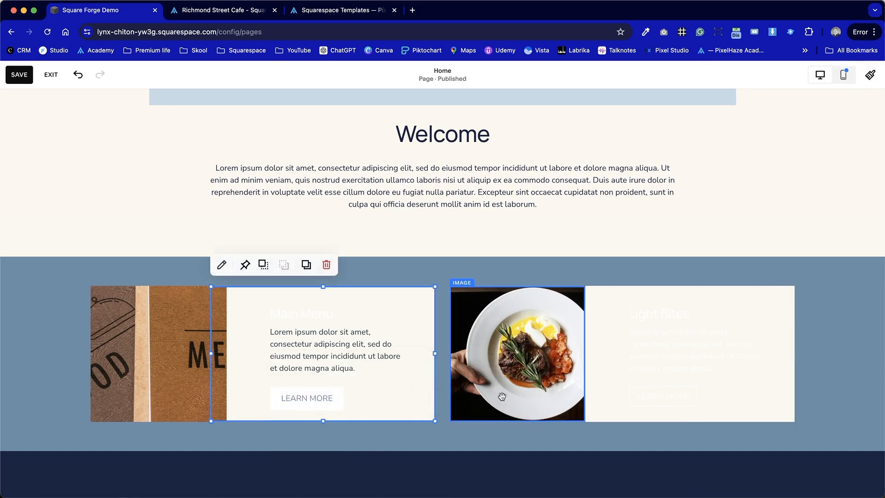
- Recolor the Main Menu heading with the darkest navy of the palette
double_click(316, 313)
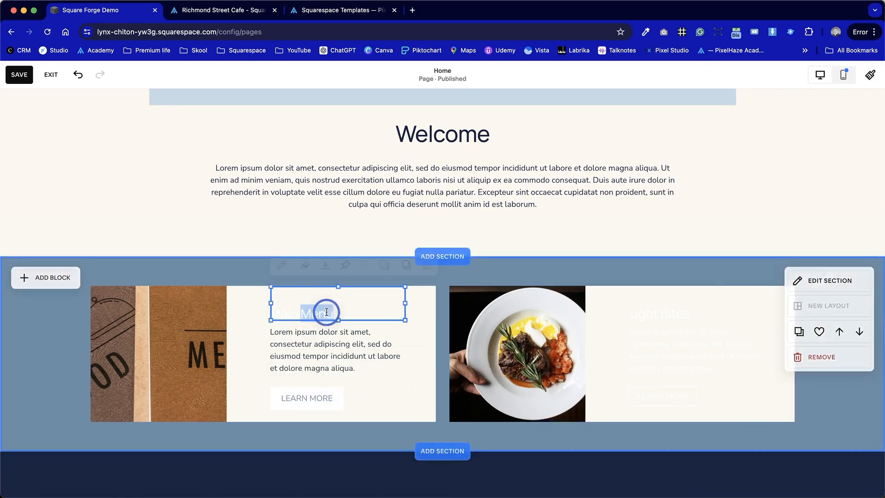
click(422, 279)
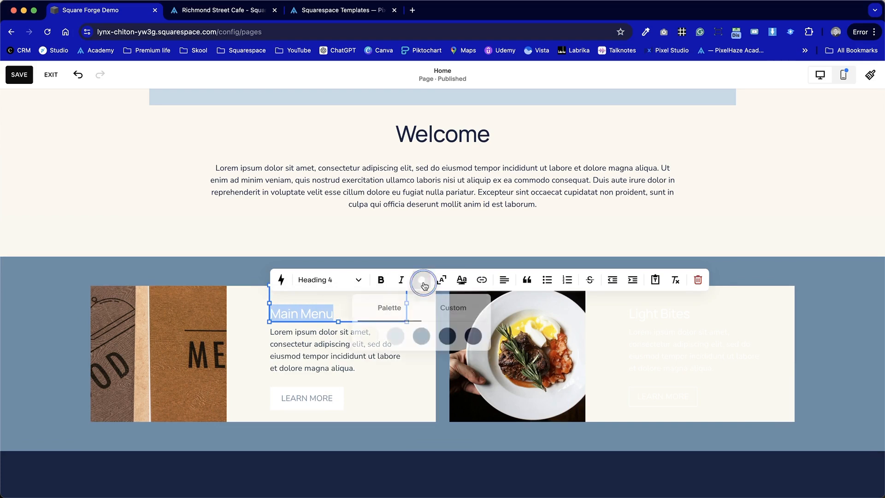
click(477, 336)
click(439, 388)
- Recolor the Light Bites heading with the palette's darkest navy and its paragraph with the second-darkest color
click(627, 318)
double_click(654, 312)
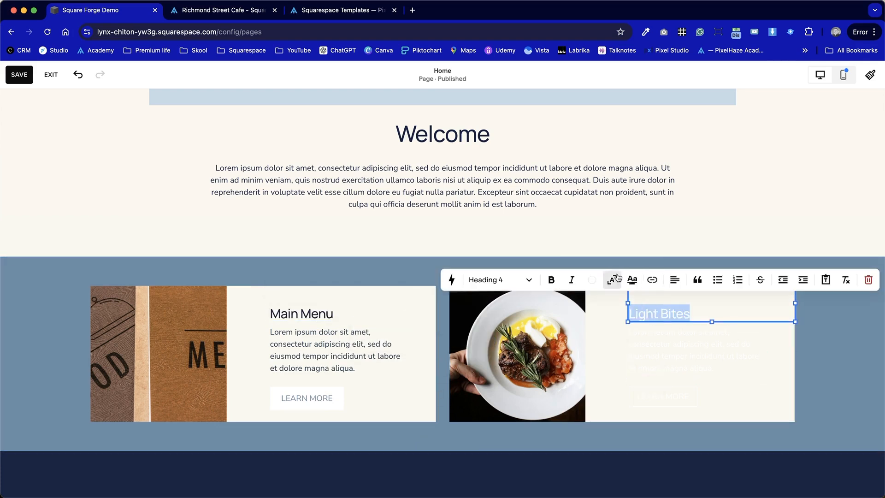
click(592, 280)
click(643, 336)
triple_click(698, 344)
click(592, 301)
click(618, 357)
click(616, 390)
- Set the Light Bites card's Learn More button to the Primary style
click(659, 404)
click(668, 367)
click(671, 392)
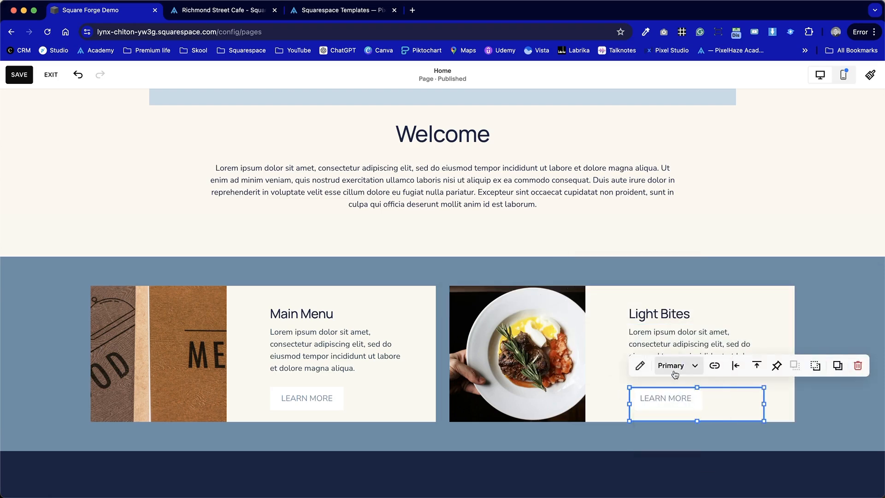
click(675, 367)
click(681, 417)
click(683, 367)
click(684, 390)
click(808, 332)
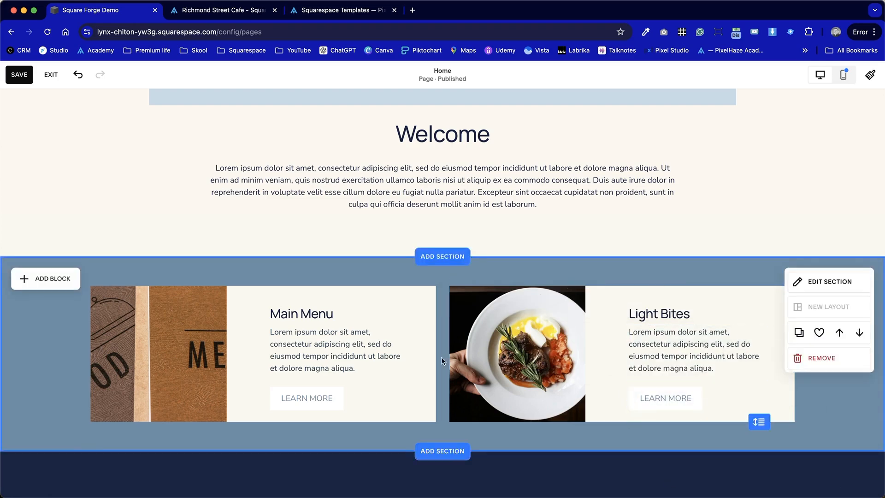
- Review the restyled sections of the Home page and save the page
scroll(21, 369, down, 4)
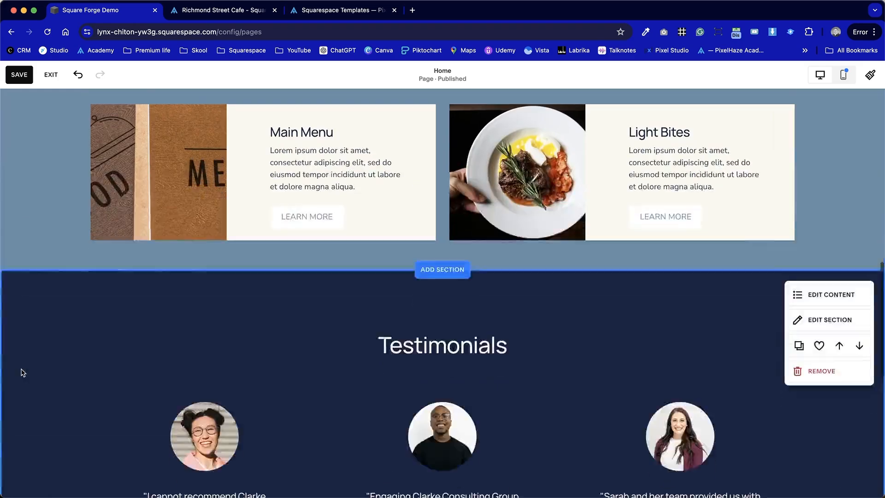
scroll(20, 369, up, 5)
scroll(21, 369, up, 6)
key(super+s)
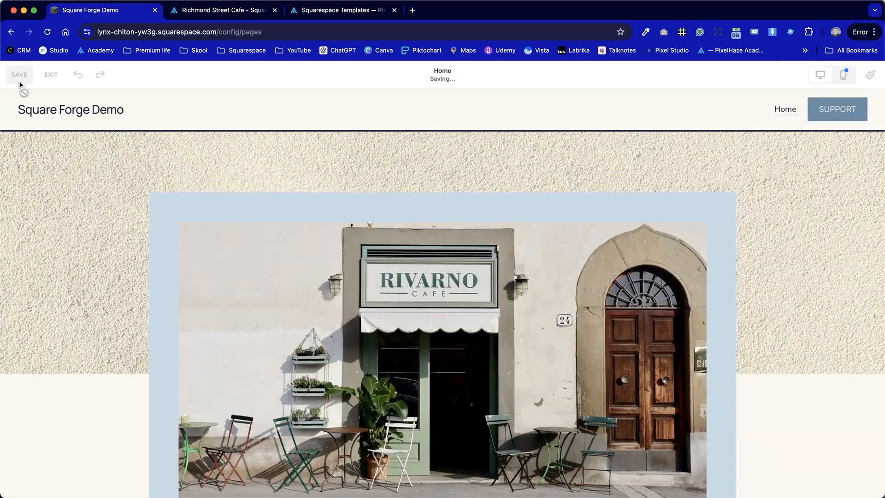